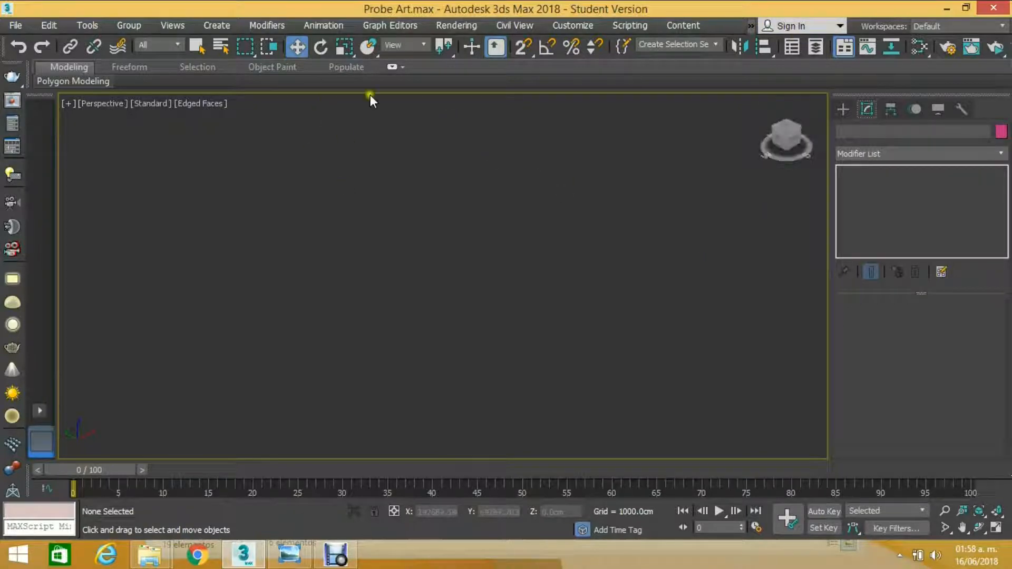
- Switch the viewport to the Top view, with the existing white object in frame
key(t)
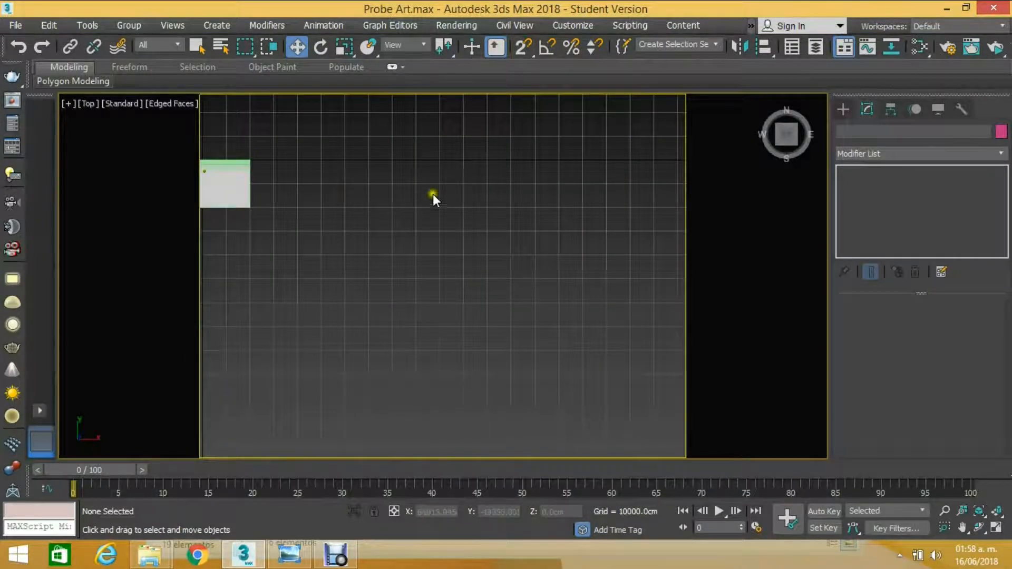
scroll(432, 197, down, 3)
scroll(493, 177, up, 5)
scroll(266, 189, up, 2)
middle_drag(413, 196, 517, 209)
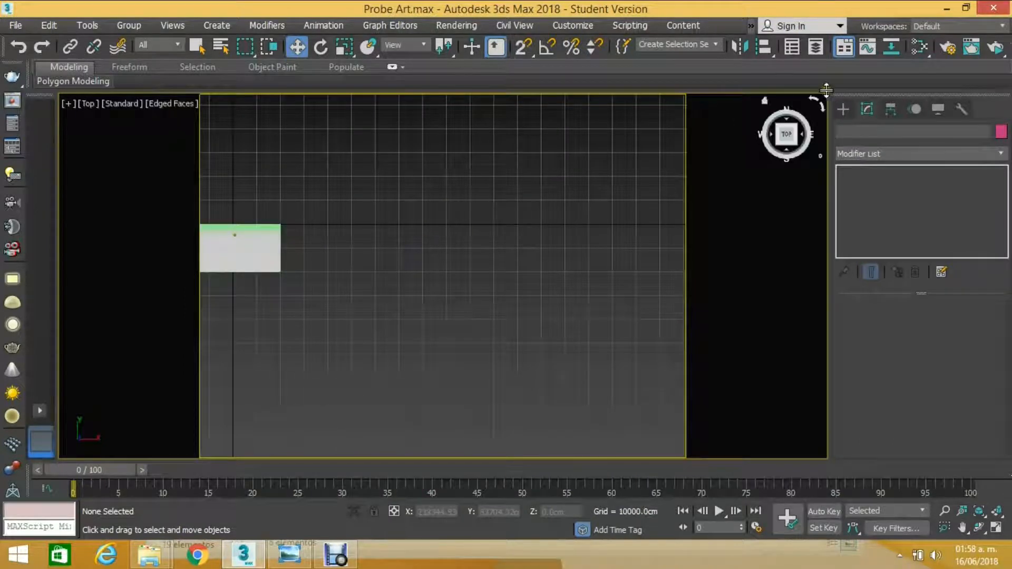
- Open Render Setup and choose ActiveShade Mode as the target and ART Renderer as the renderer
click(947, 46)
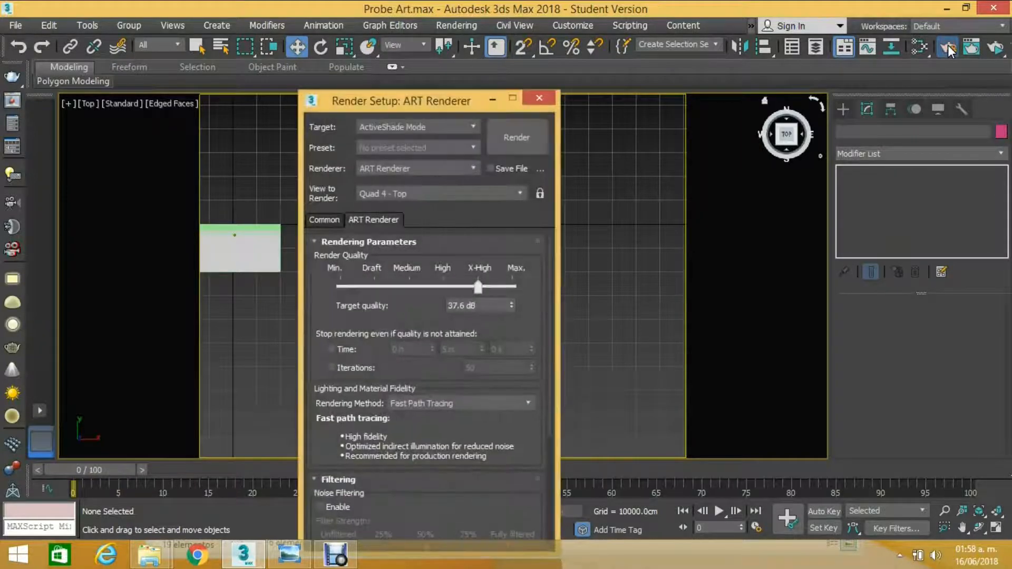
drag(392, 98, 414, 68)
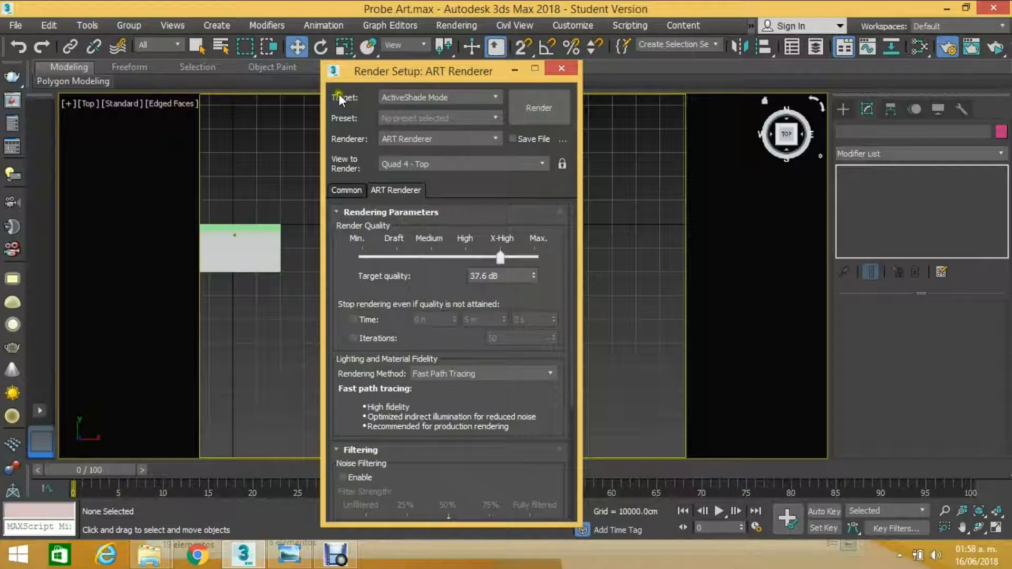
click(498, 97)
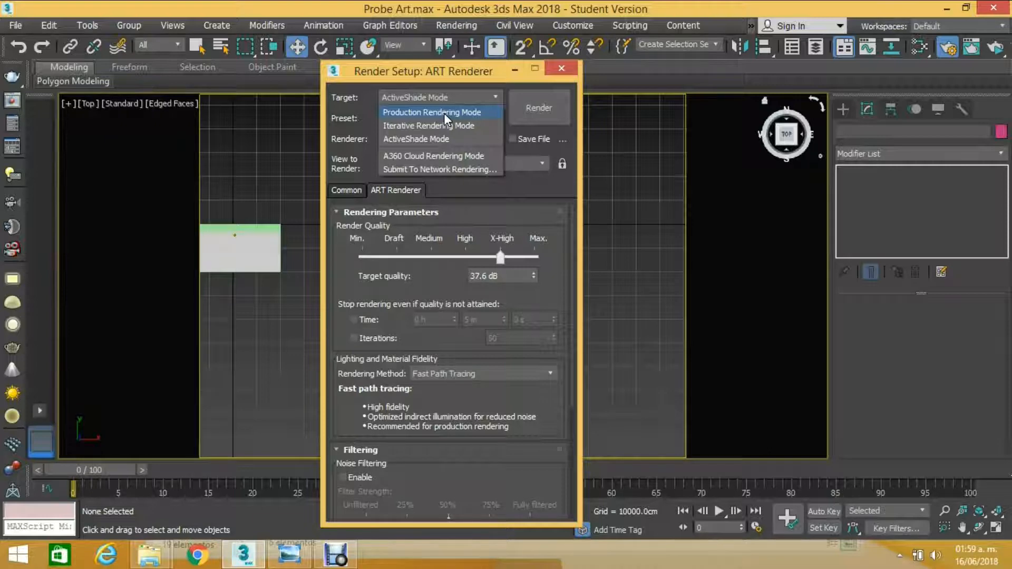
click(405, 142)
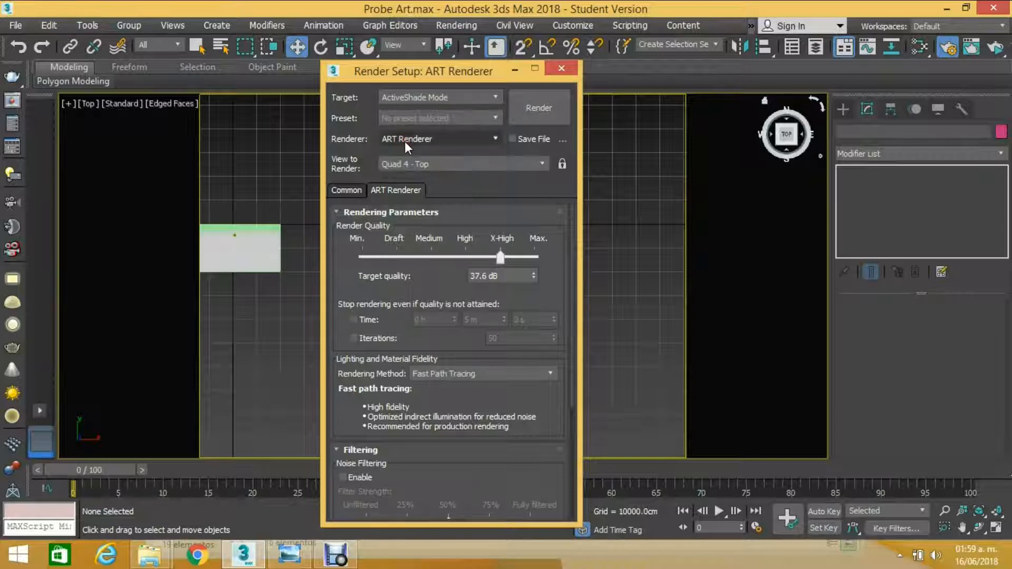
click(497, 97)
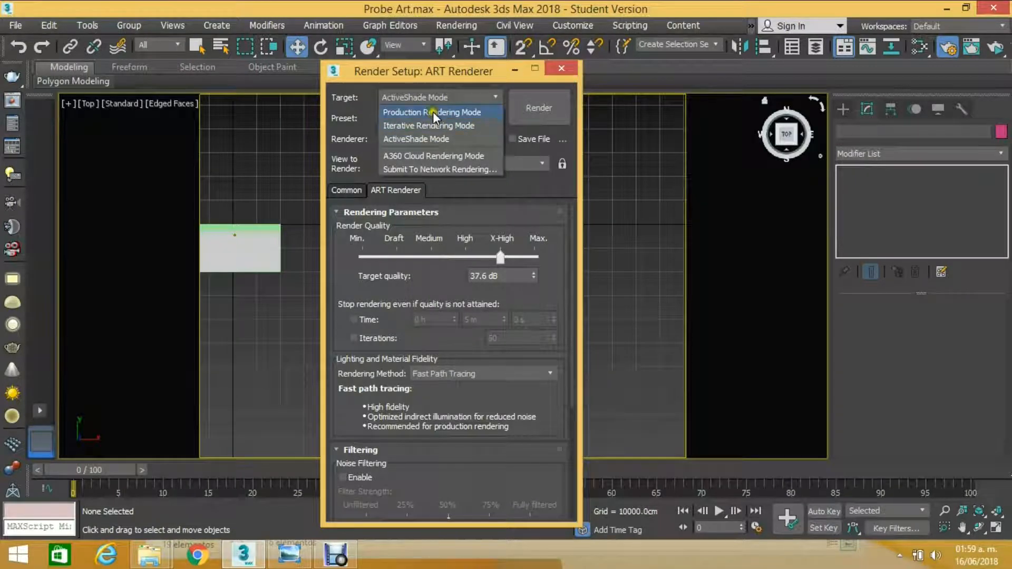
click(416, 140)
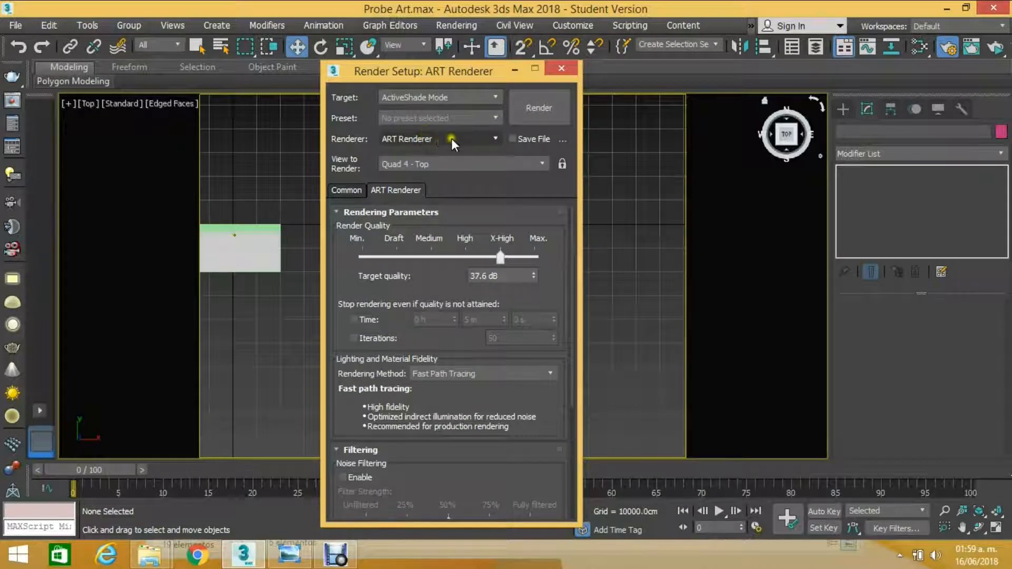
click(491, 132)
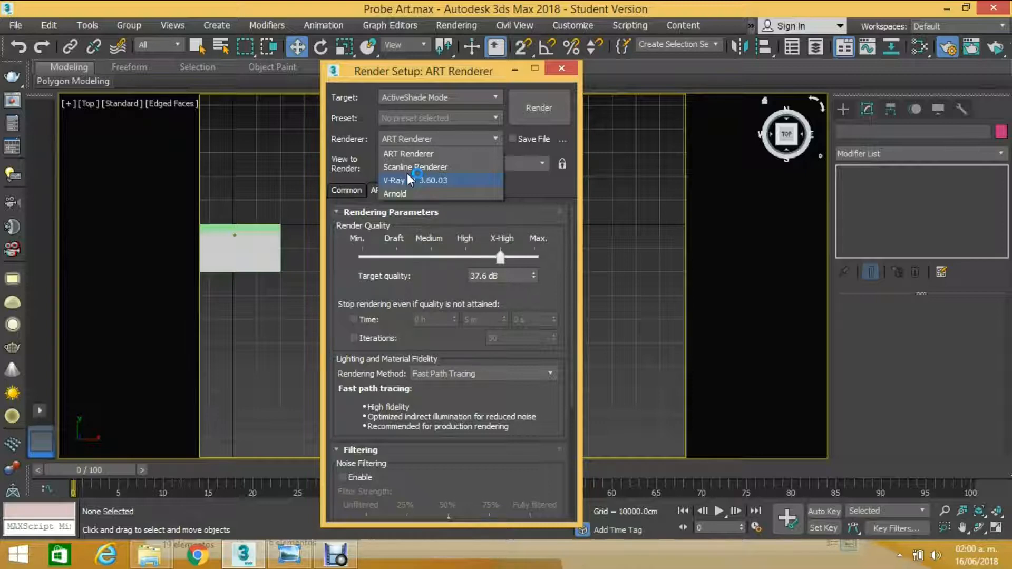
click(407, 154)
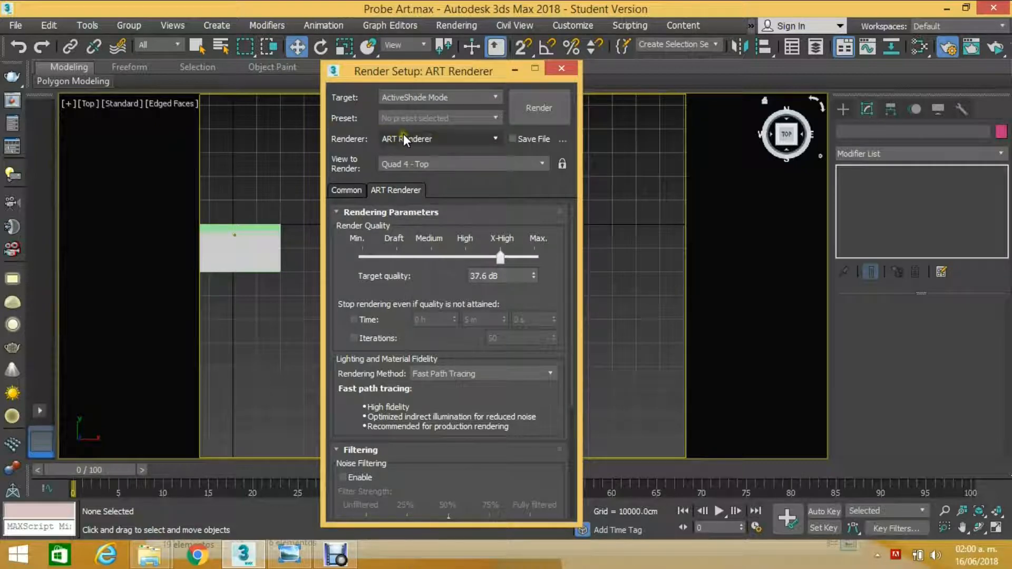
- Set the render's custom output size to 1200 wide and 1200 high in the common parameters
click(341, 191)
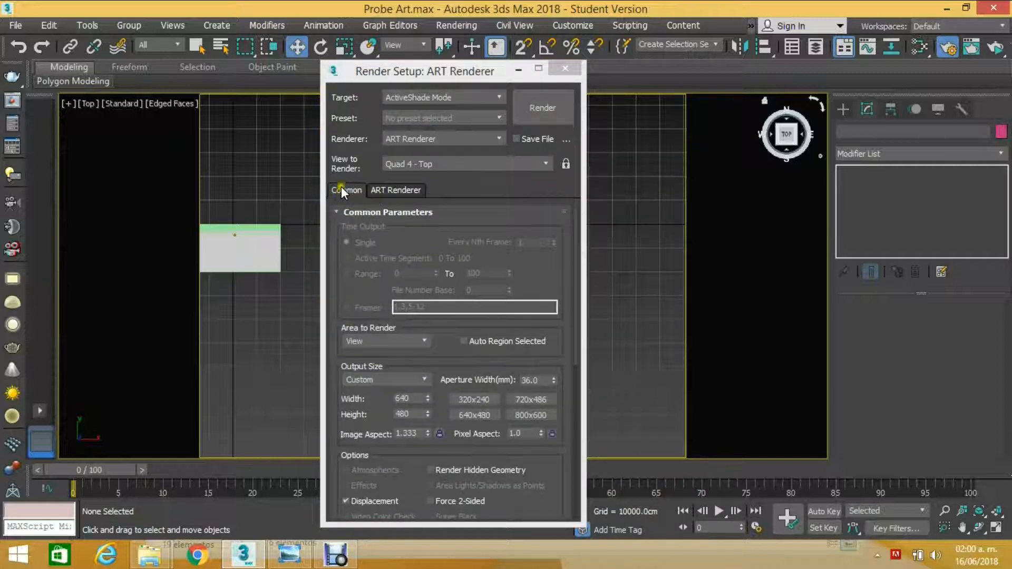
click(342, 187)
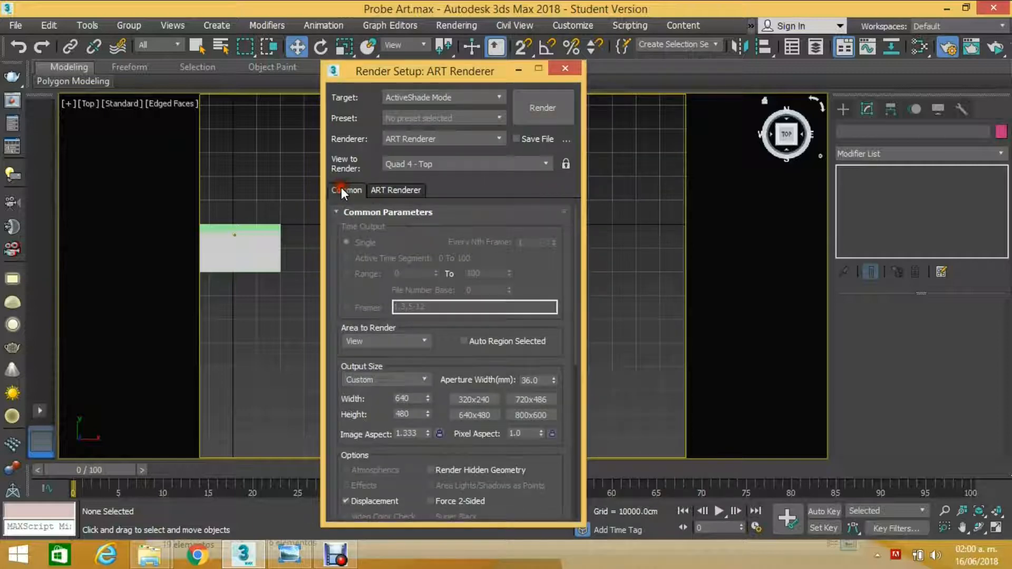
click(374, 379)
double_click(403, 398)
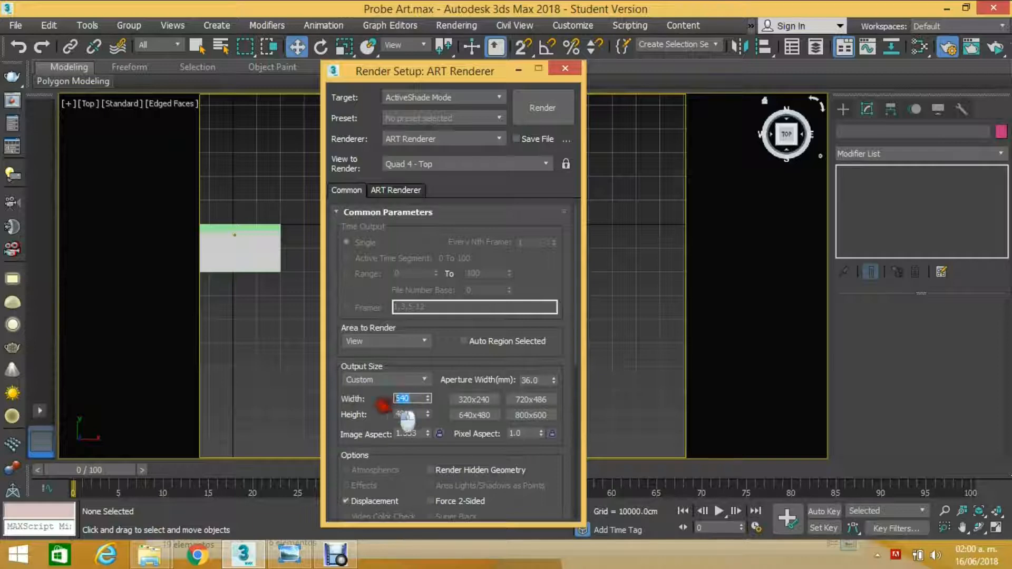
double_click(407, 415)
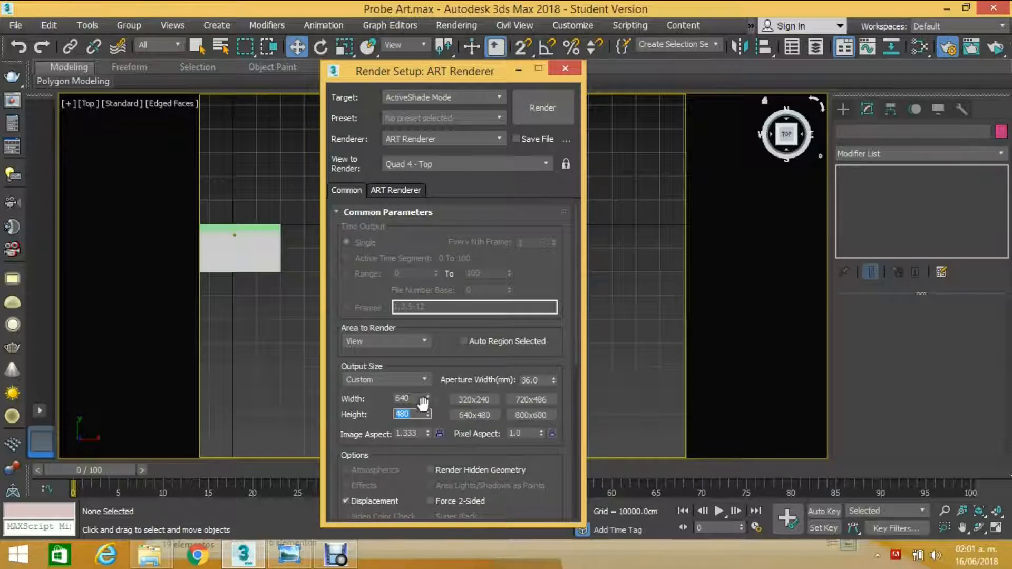
drag(411, 399, 363, 399)
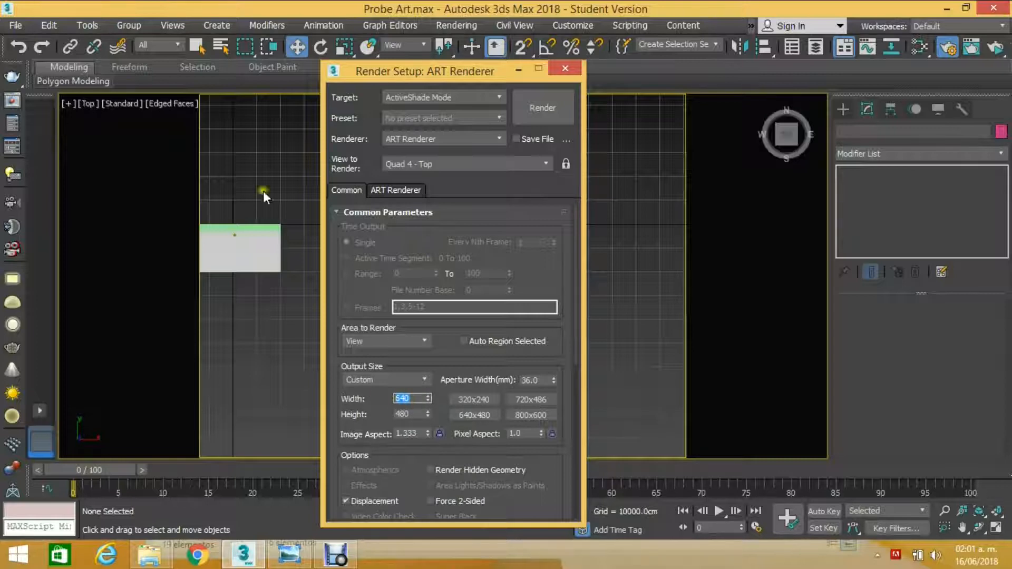
text(1200)
key(Tab)
text(1200)
key(Return)
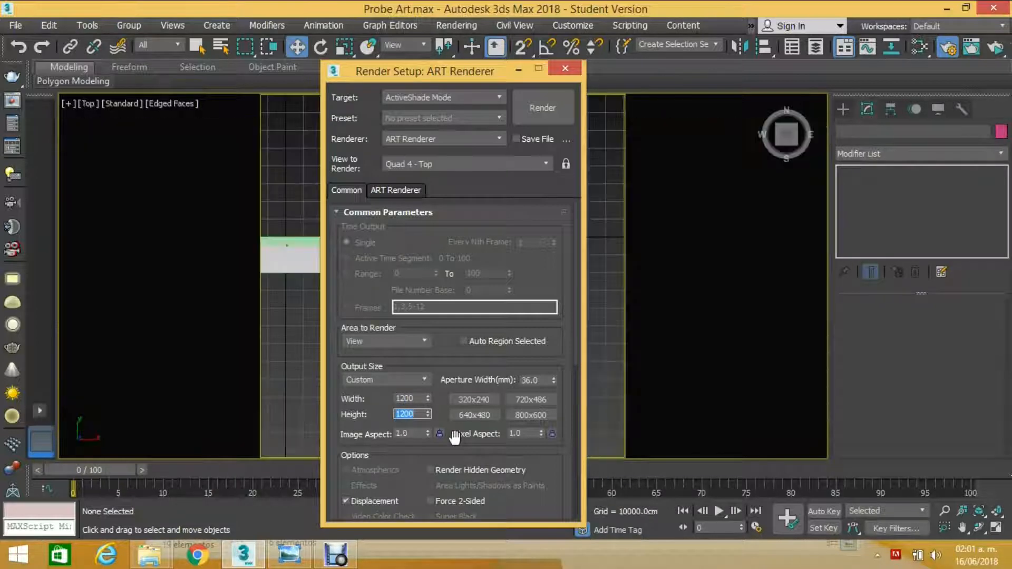
- Turn the Top viewport's safe frames off and on again to compare the framing
drag(429, 73, 782, 94)
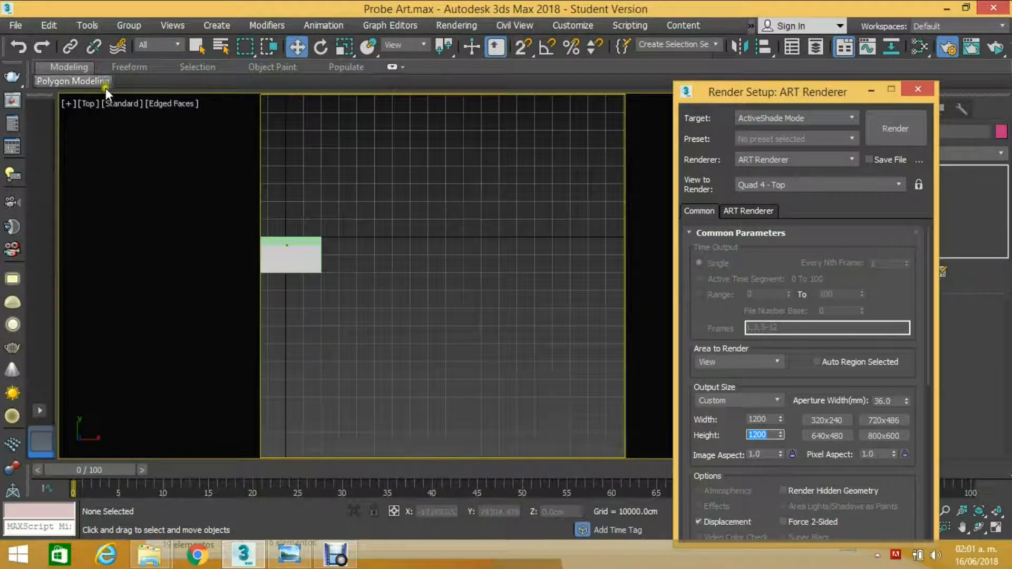
click(113, 104)
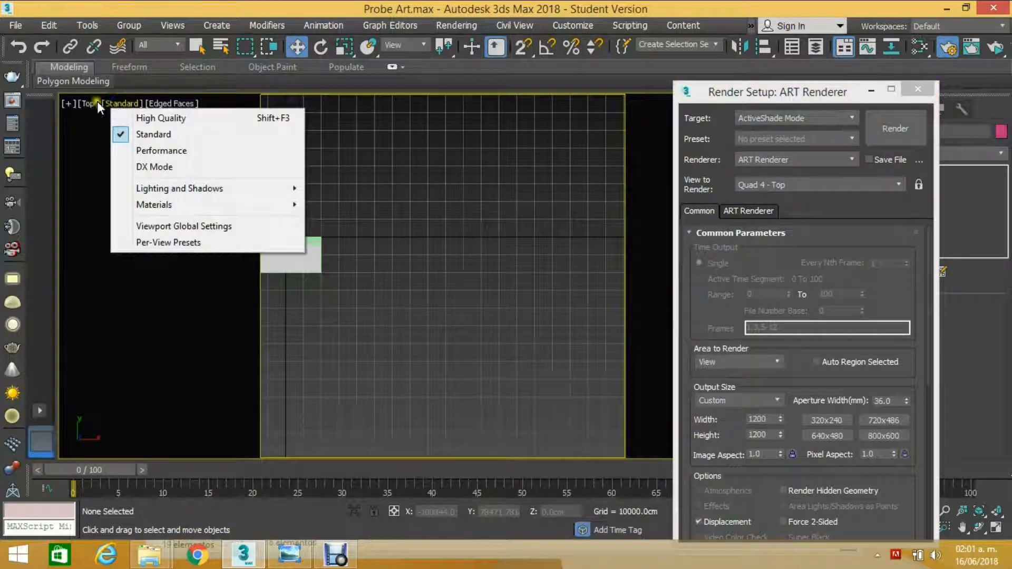
click(87, 103)
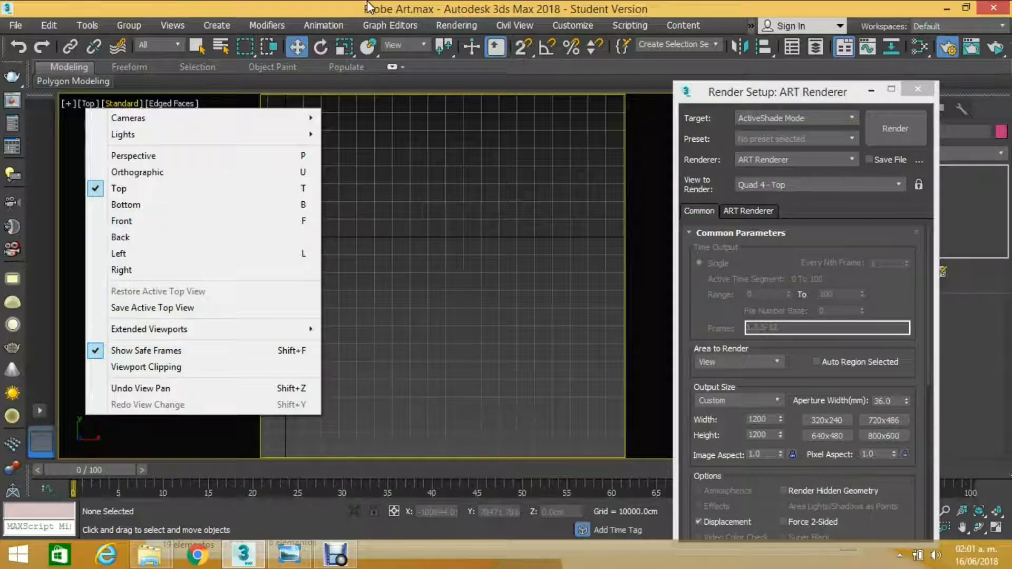
click(153, 88)
click(86, 104)
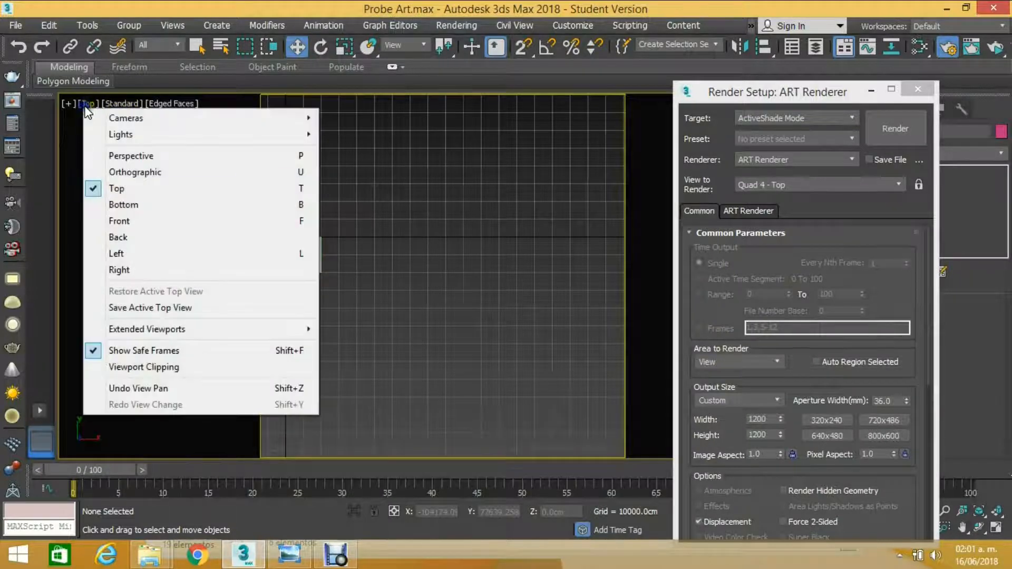
click(94, 354)
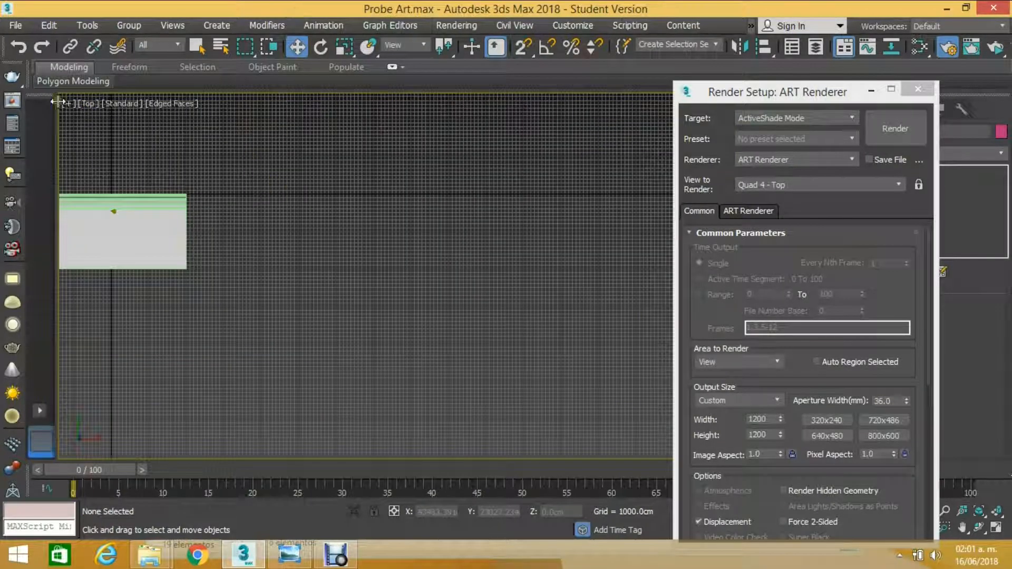
click(86, 103)
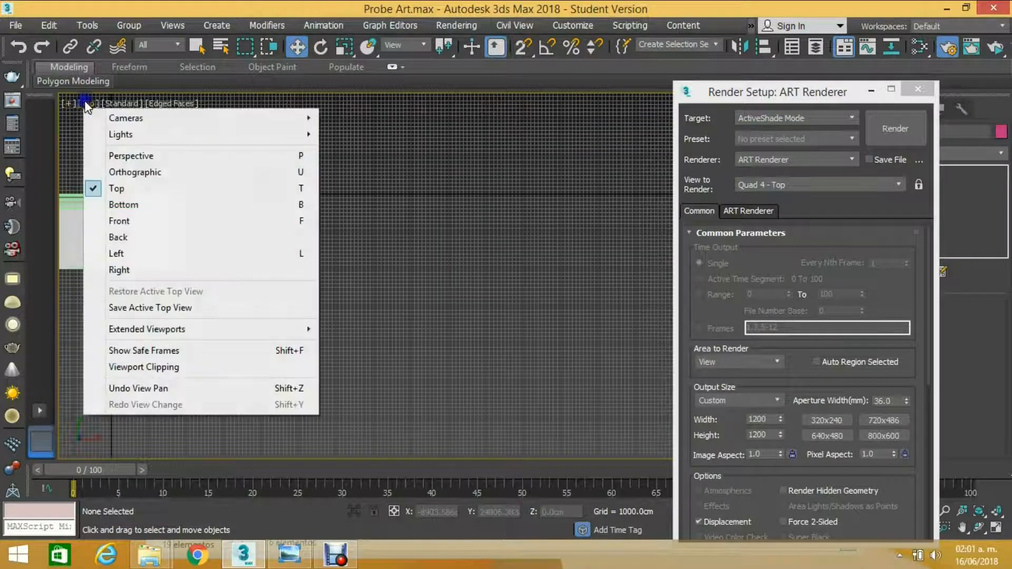
click(127, 353)
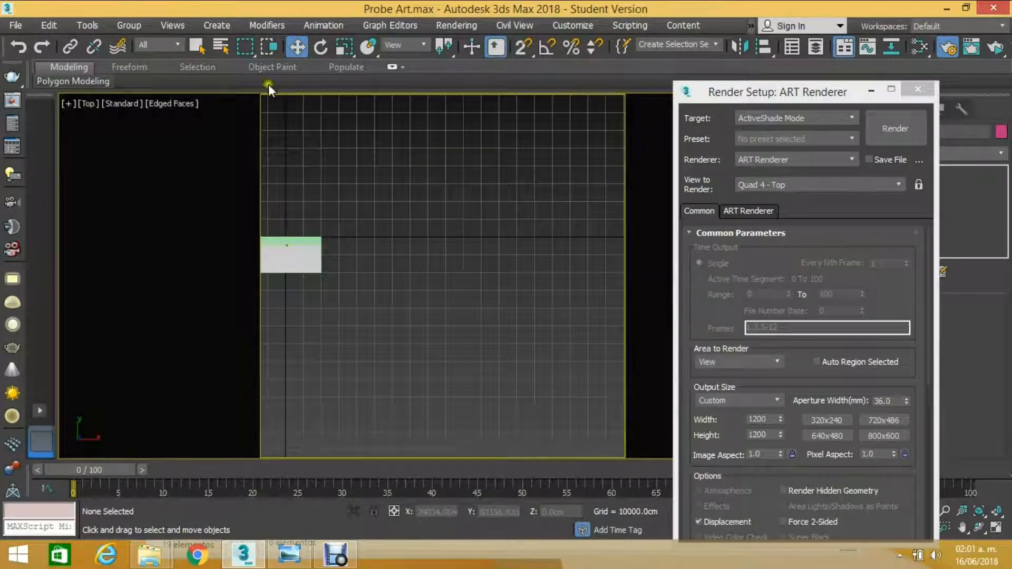
- Set the render output size to the 640x480 preset
click(515, 443)
click(828, 436)
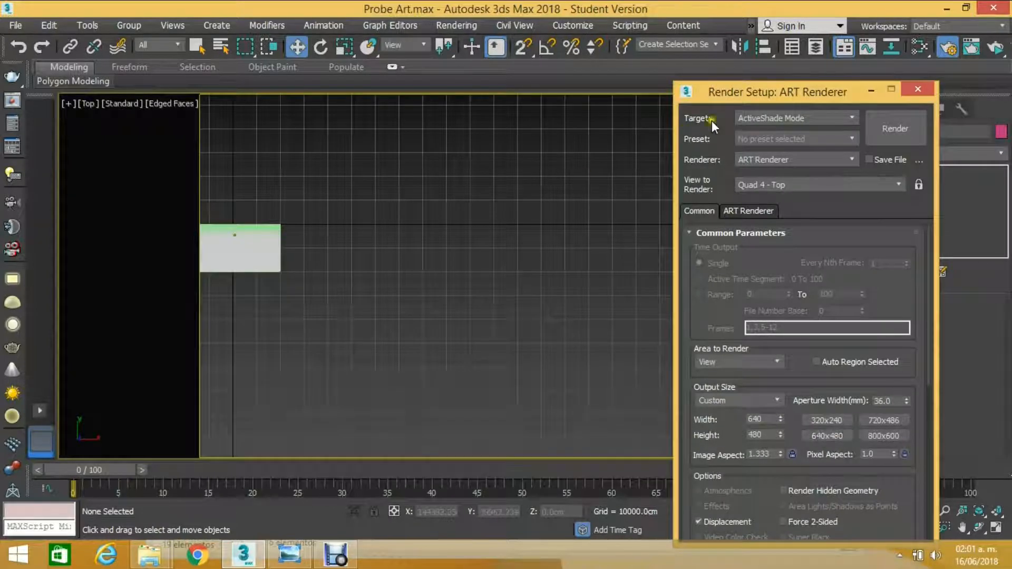
drag(728, 94, 755, 139)
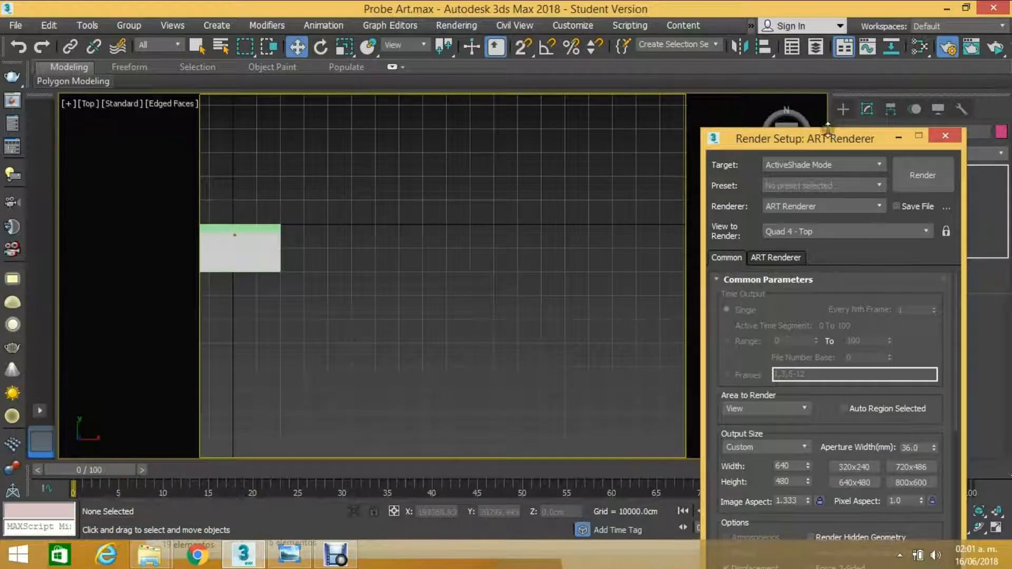
- Review the ART Renderer's quality and rendering method parameters, and minimize the Render Setup window
drag(824, 138, 451, 46)
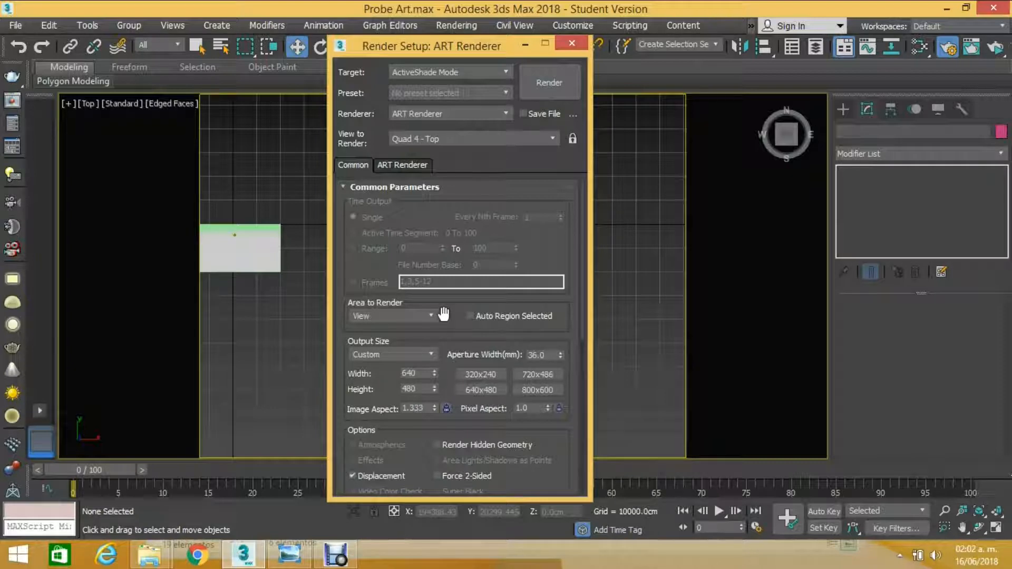
click(407, 163)
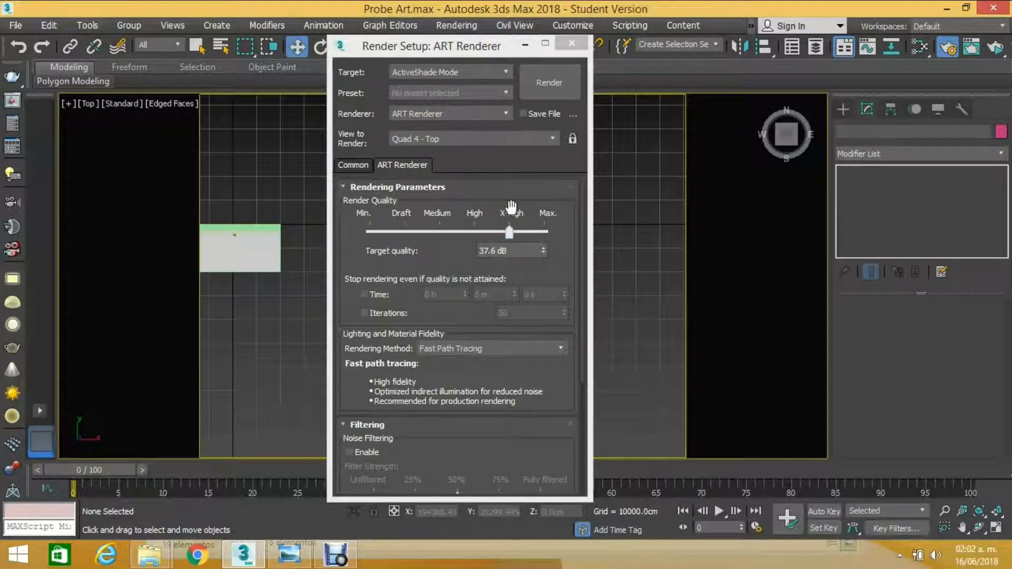
click(525, 45)
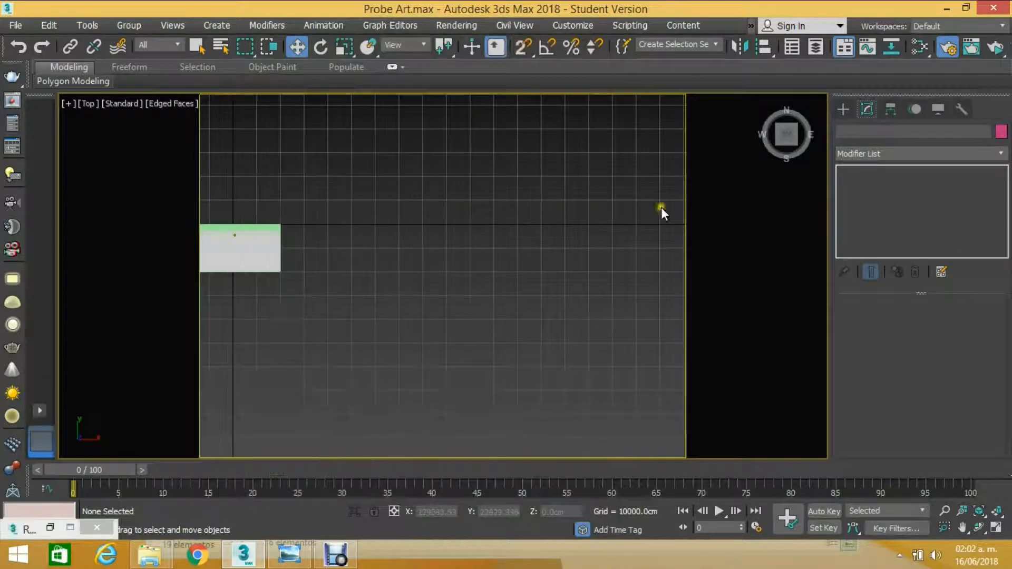
- Draw a box snapped to the grid beside the existing backdrop in the Top view, about 20000 cm long and 50000 cm wide
click(840, 107)
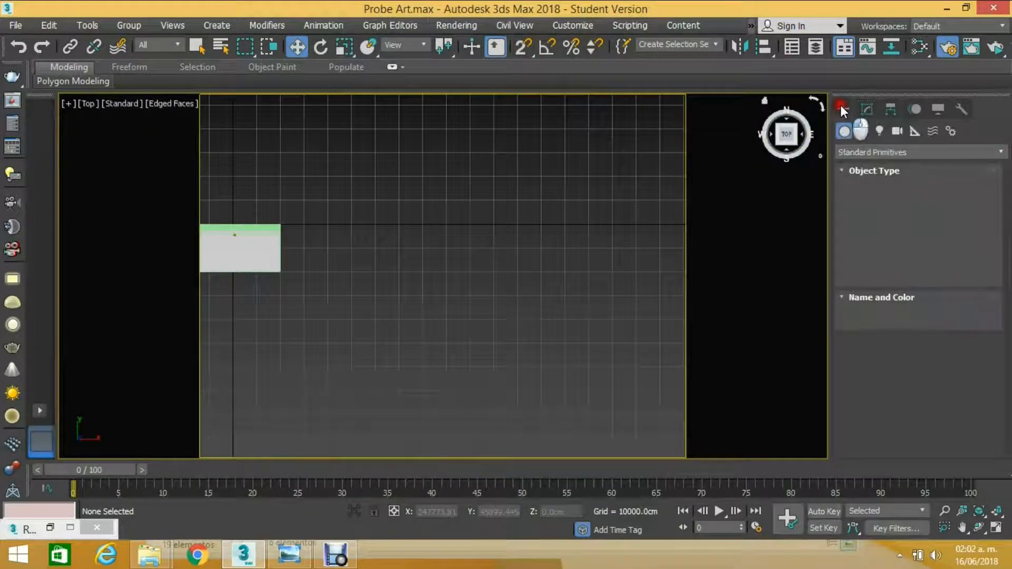
click(872, 201)
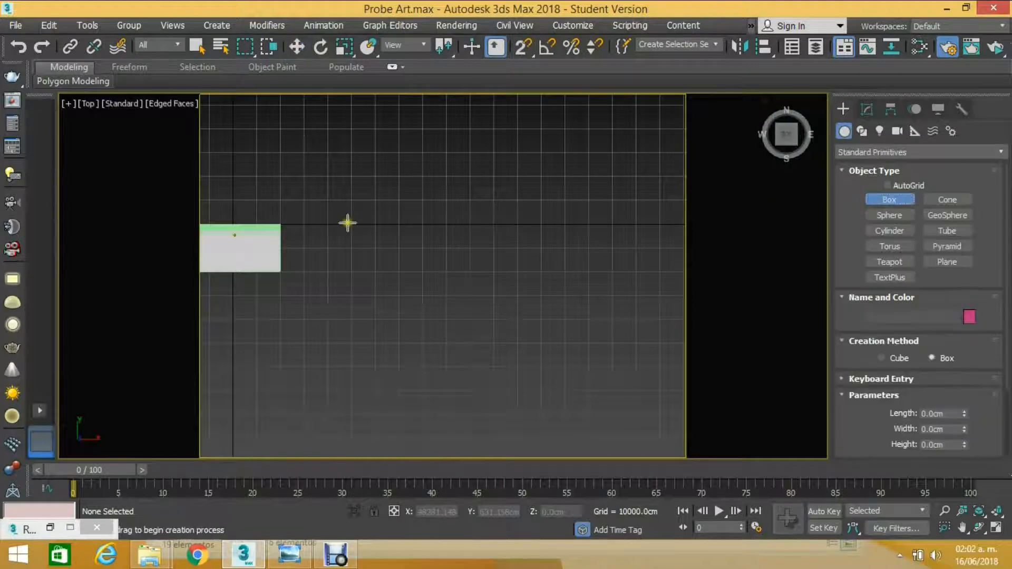
click(518, 47)
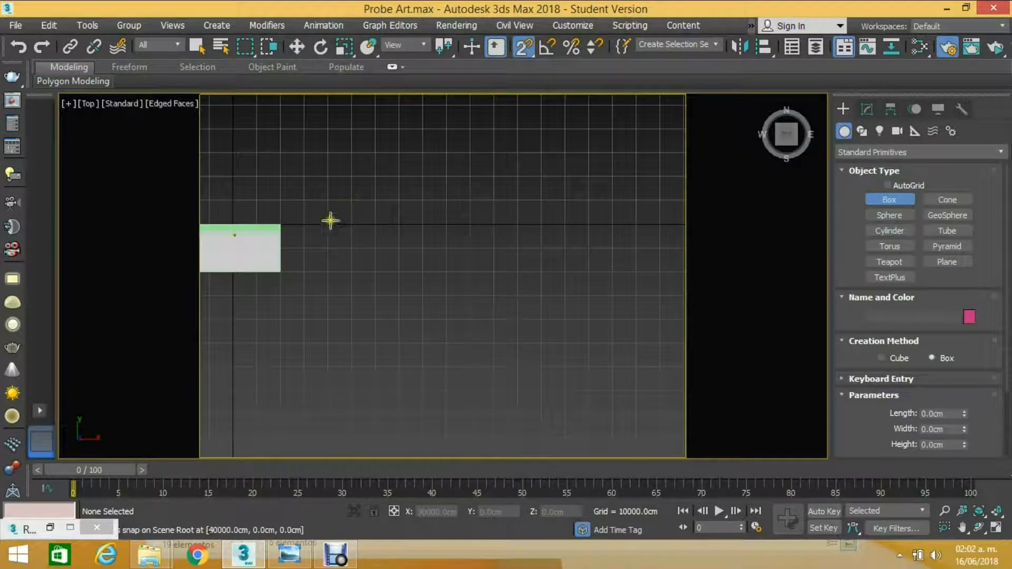
scroll(343, 222, up, 2)
scroll(343, 224, up, 6)
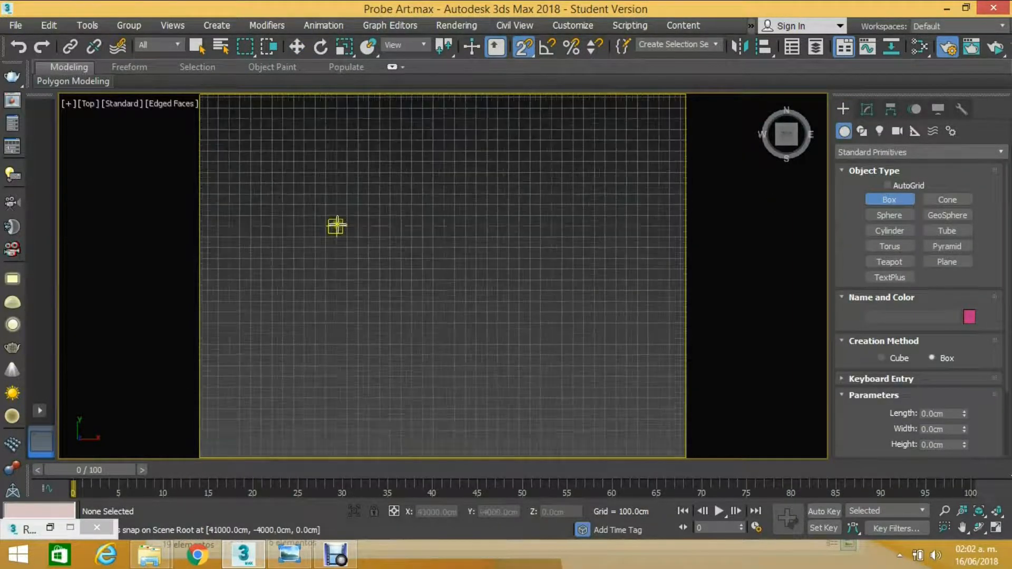
scroll(350, 221, down, 4)
scroll(350, 235, up, 5)
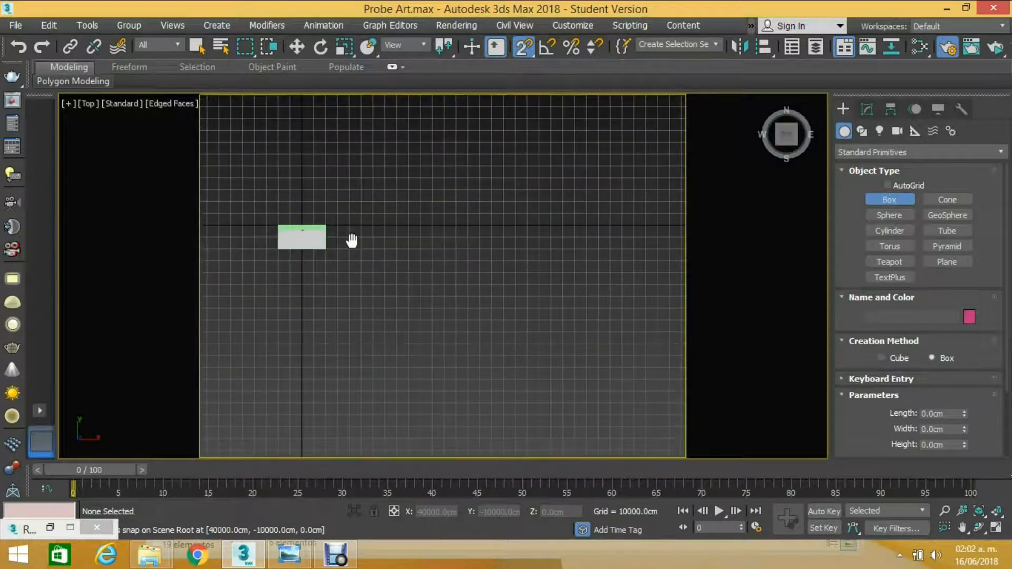
middle_drag(372, 250, 378, 253)
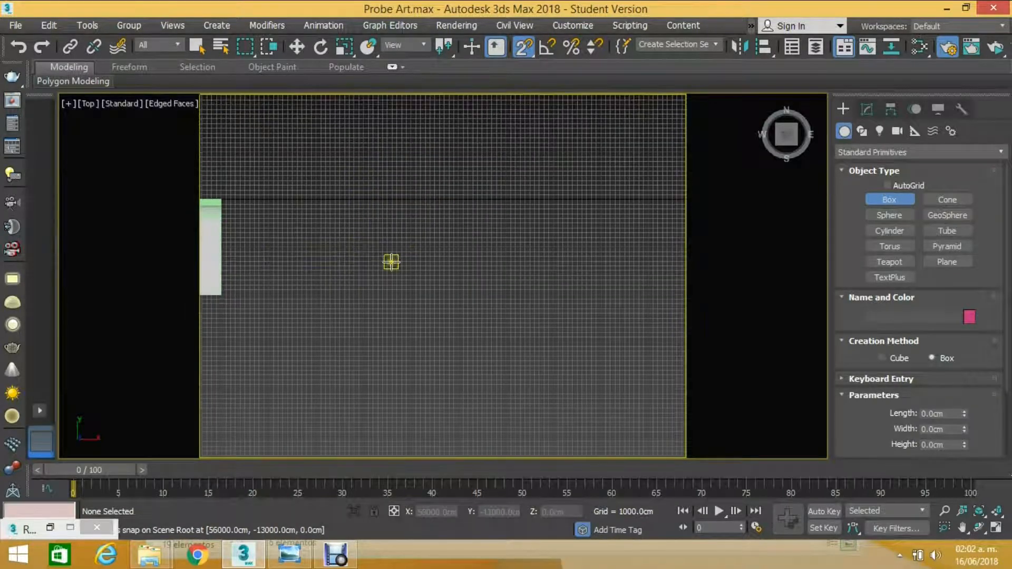
middle_drag(330, 233, 354, 221)
scroll(348, 213, up, 3)
scroll(340, 209, down, 3)
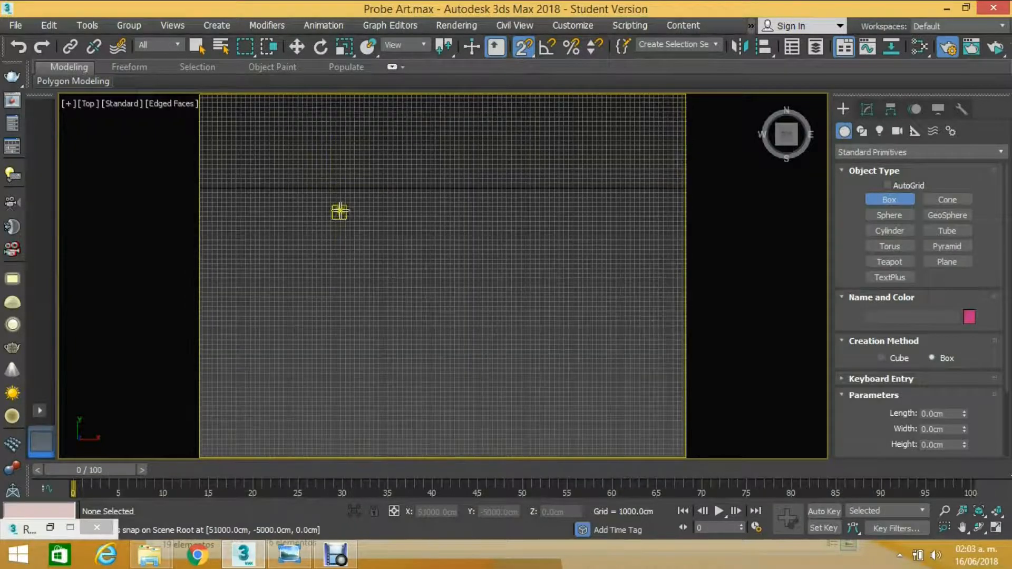
scroll(343, 200, up, 3)
drag(337, 192, 501, 254)
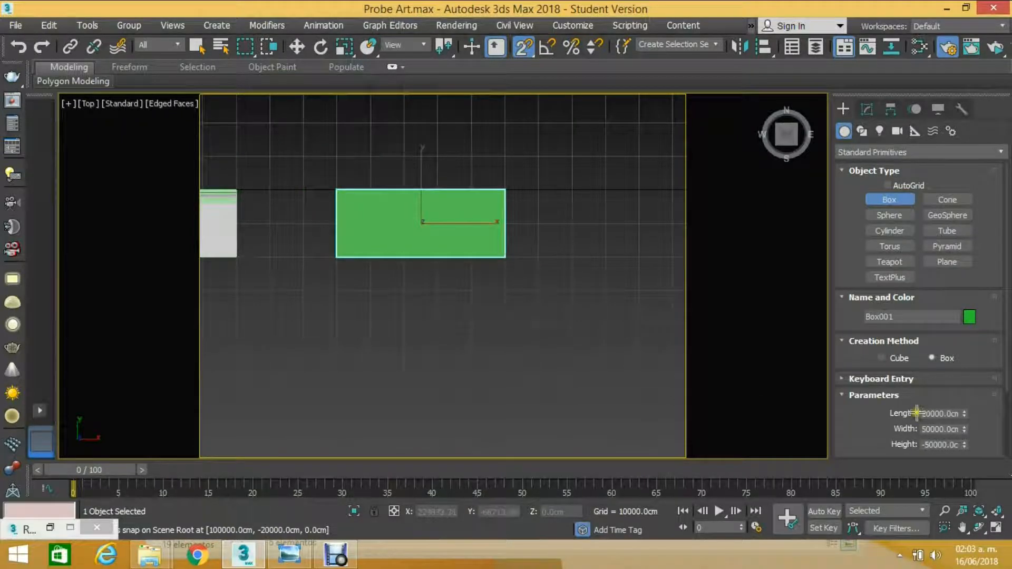
- Set the new box's height to 50000 cm and switch the viewport to Perspective
click(929, 441)
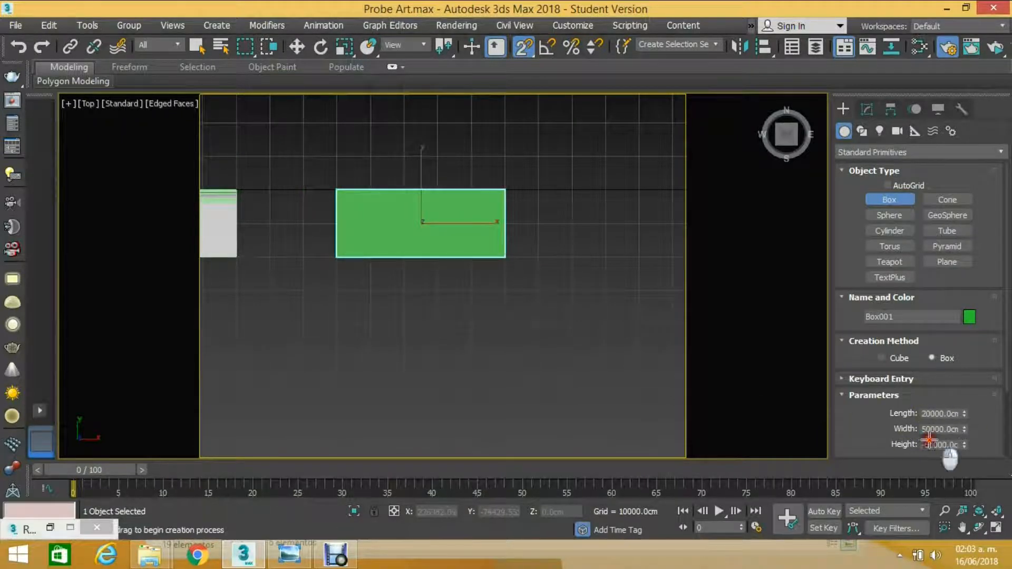
click(947, 445)
drag(960, 446, 780, 436)
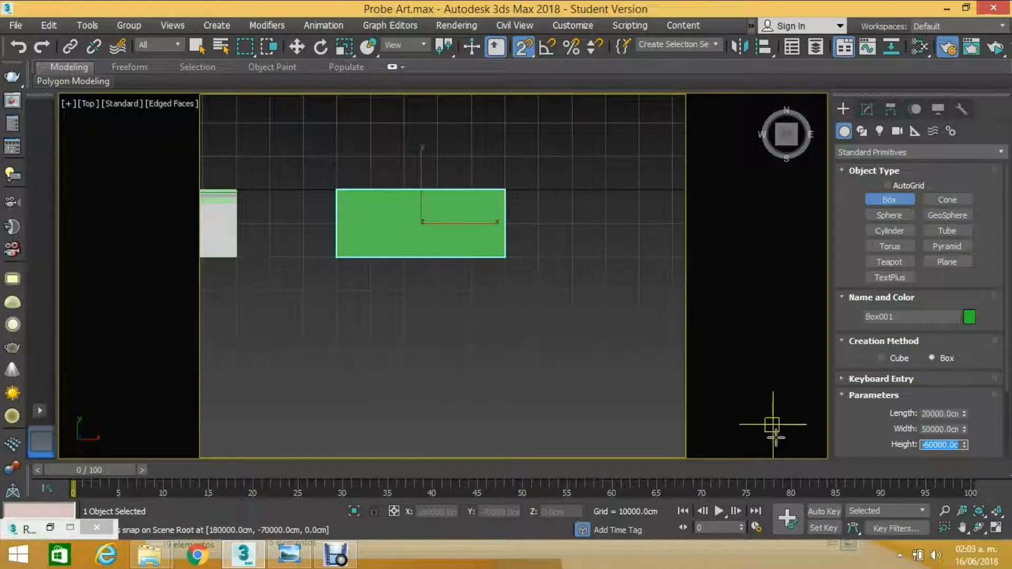
text(50m)
key(Return)
key(p)
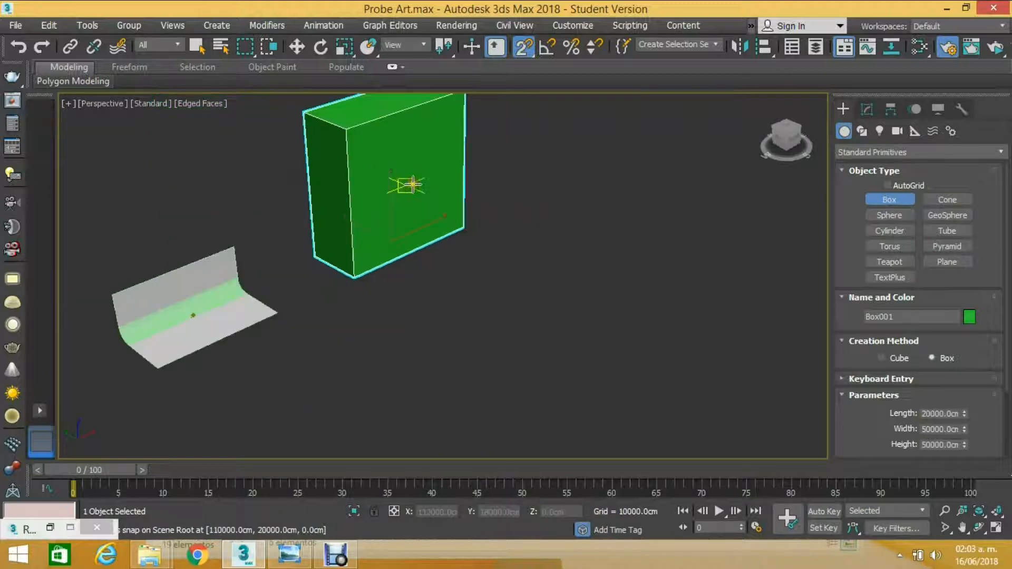
scroll(422, 190, up, 3)
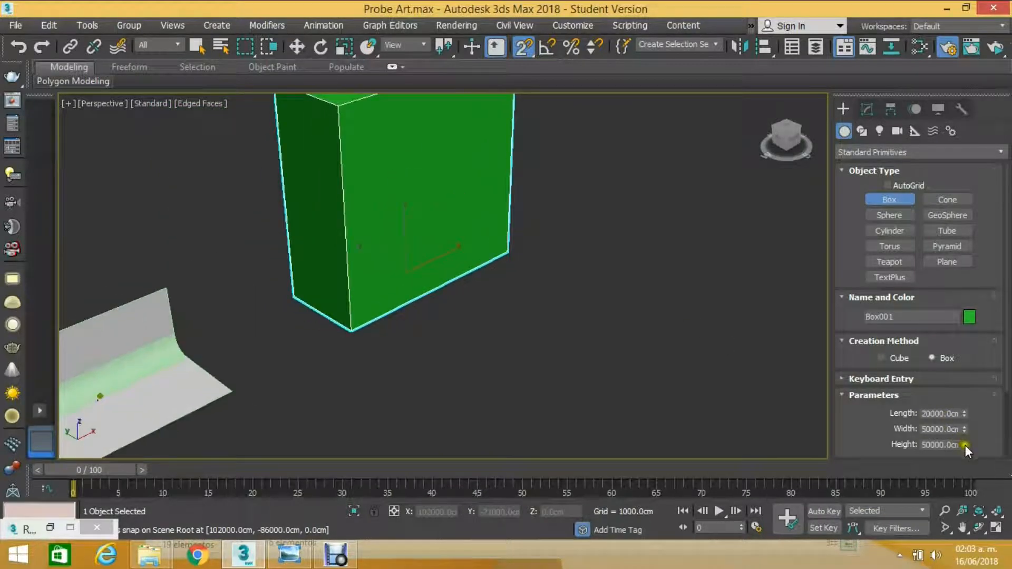
- Lower the box's height to 15000 cm
drag(964, 445, 983, 498)
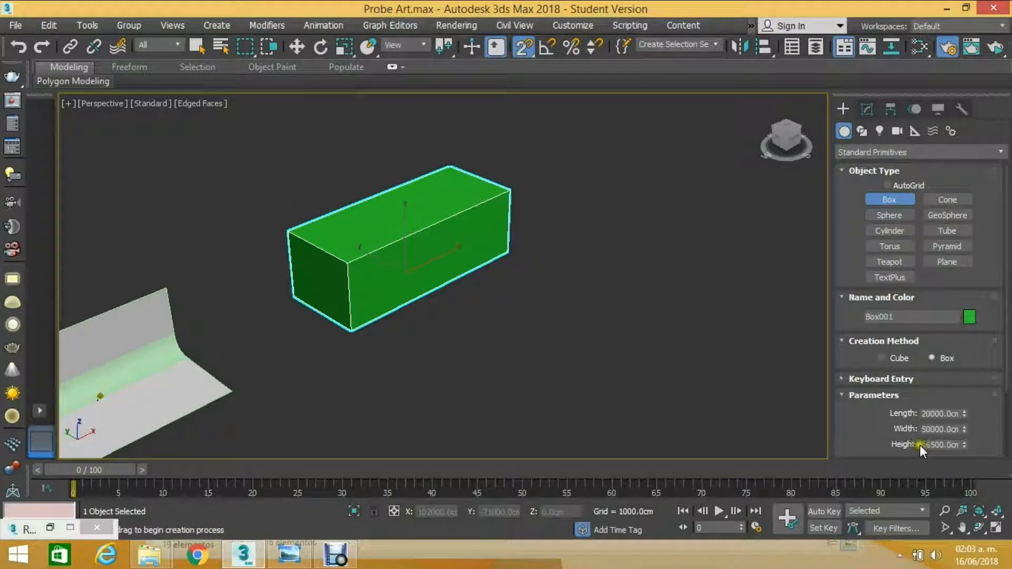
click(938, 446)
text(15000)
key(Return)
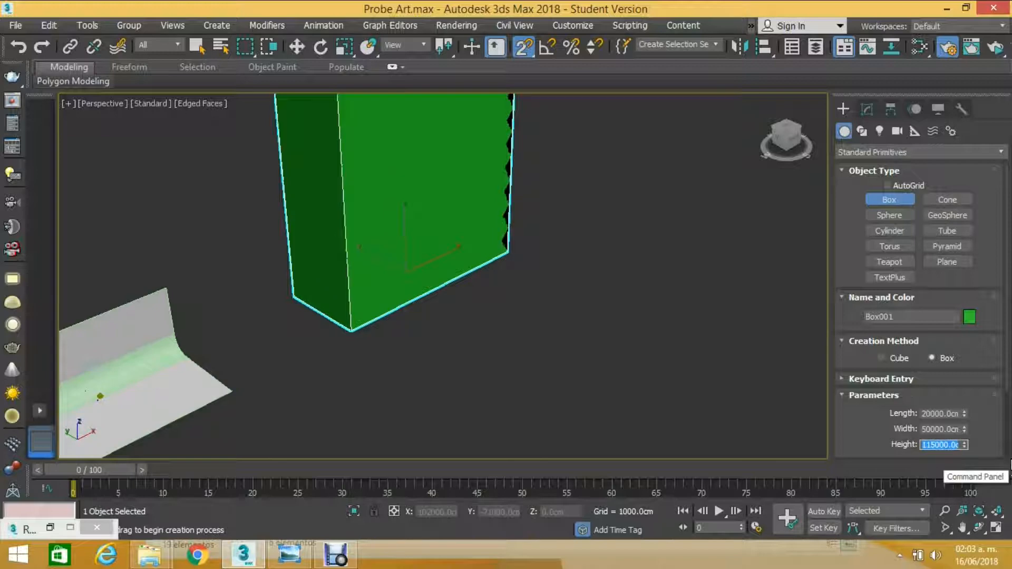
text(15000)
key(Return)
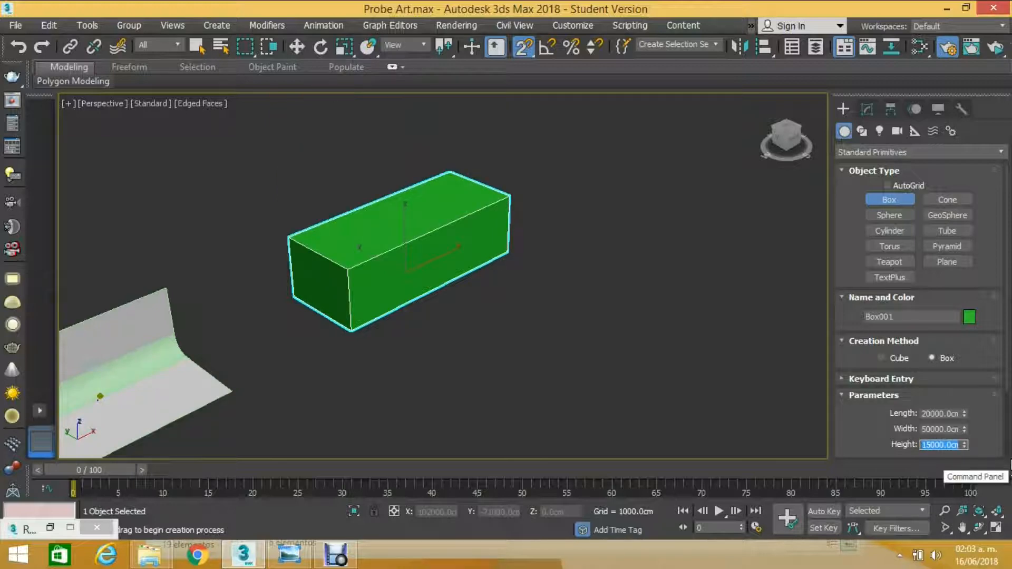
- Set the box's height to 20000 cm, activate the Move tool and turn off snapping
text(20000)
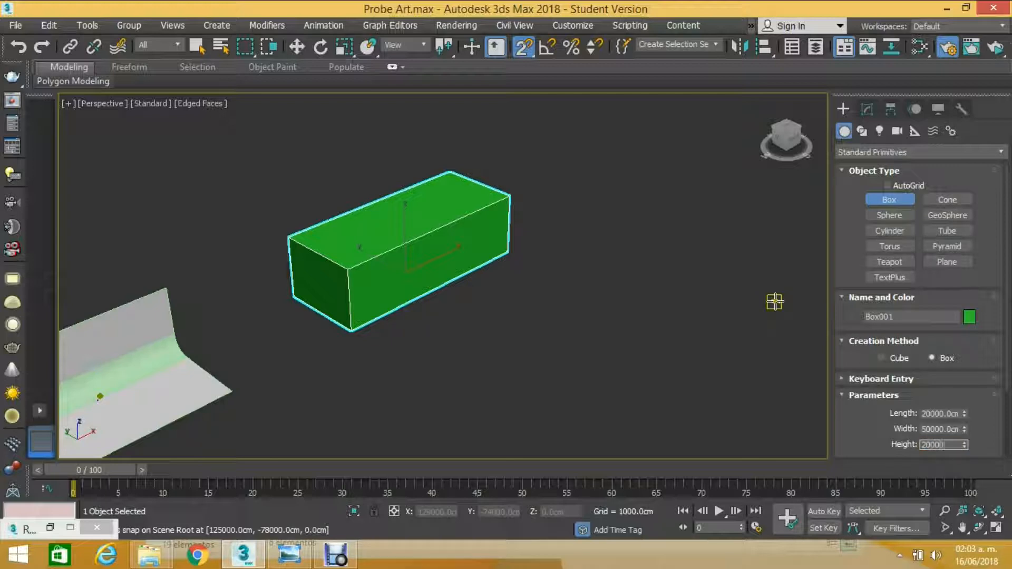
key(Return)
click(297, 46)
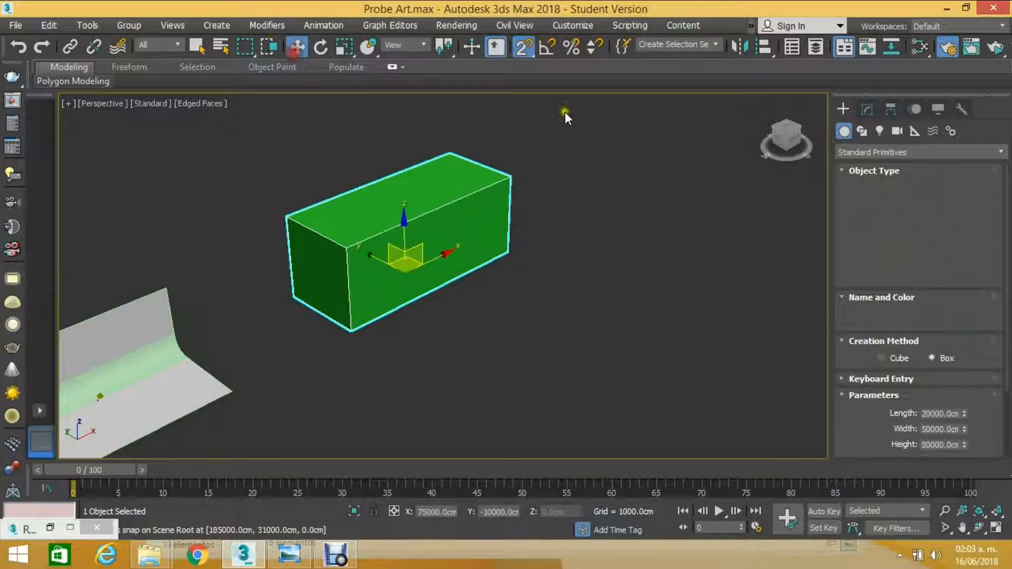
click(524, 47)
scroll(458, 252, up, 3)
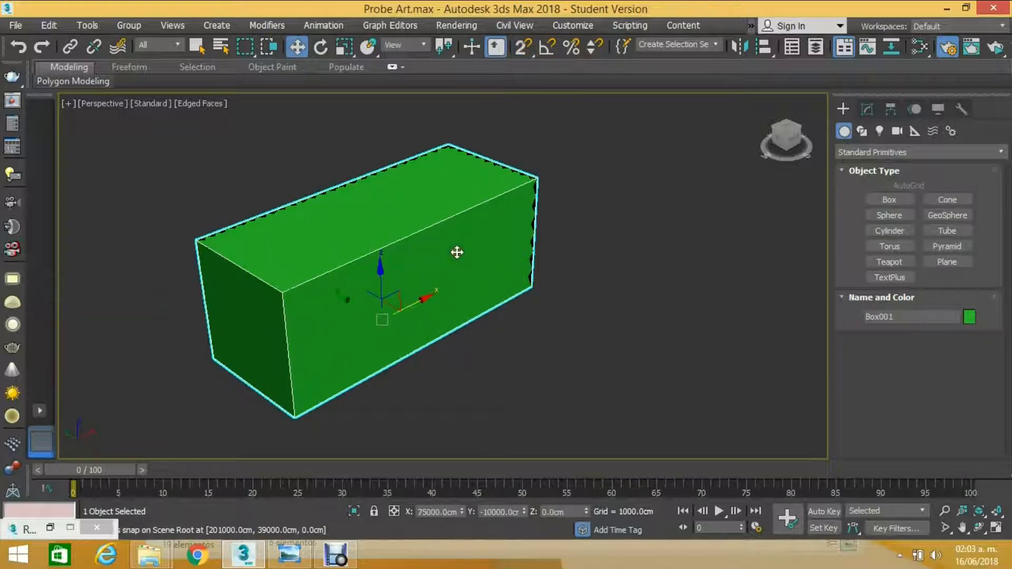
right_click(457, 253)
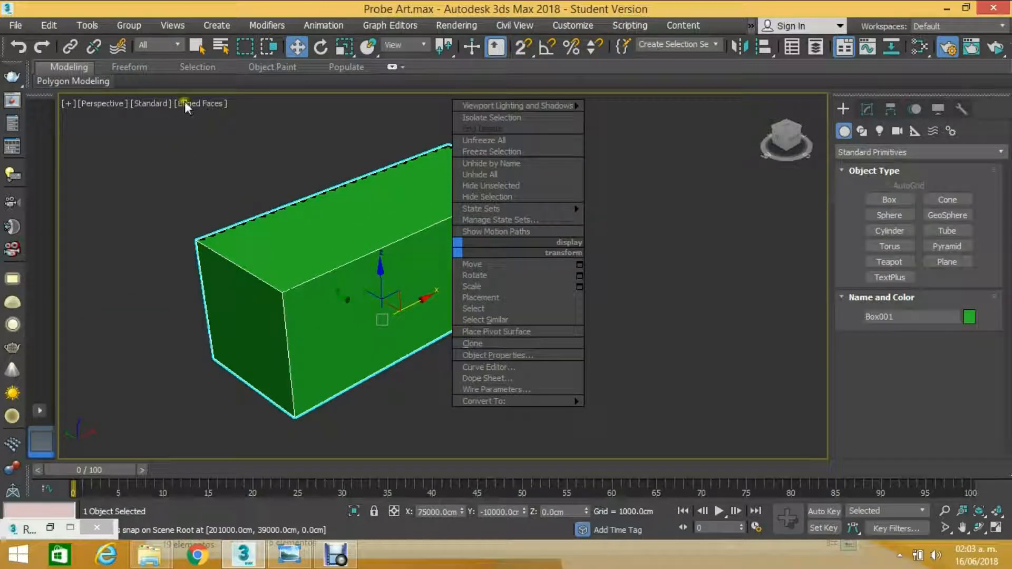
click(170, 104)
click(164, 104)
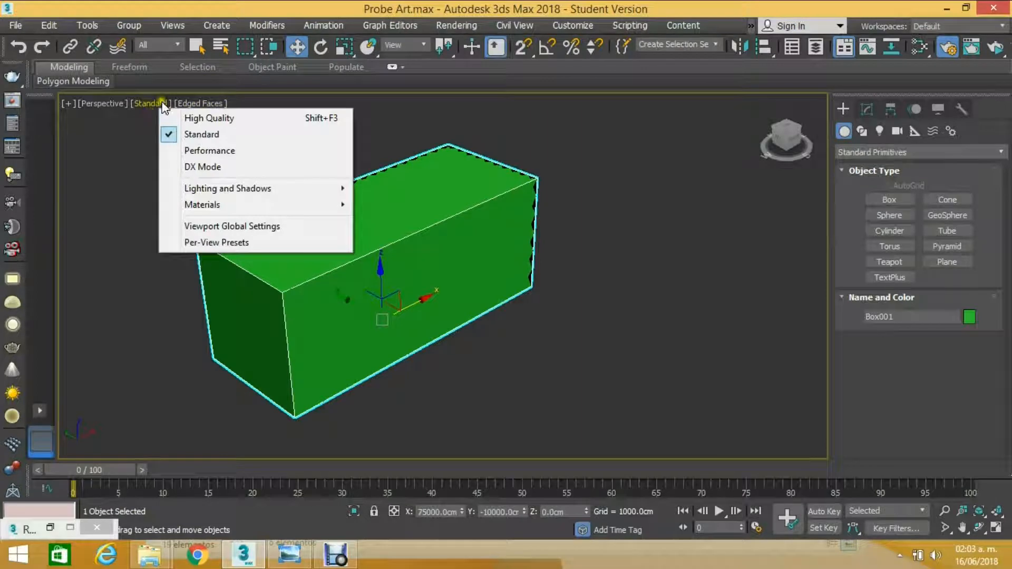
click(113, 102)
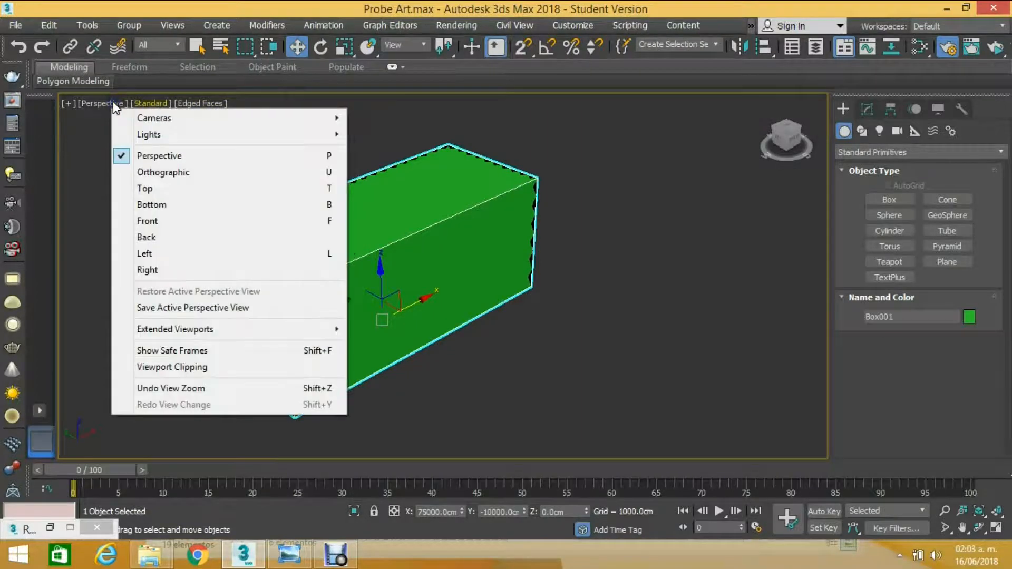
click(152, 105)
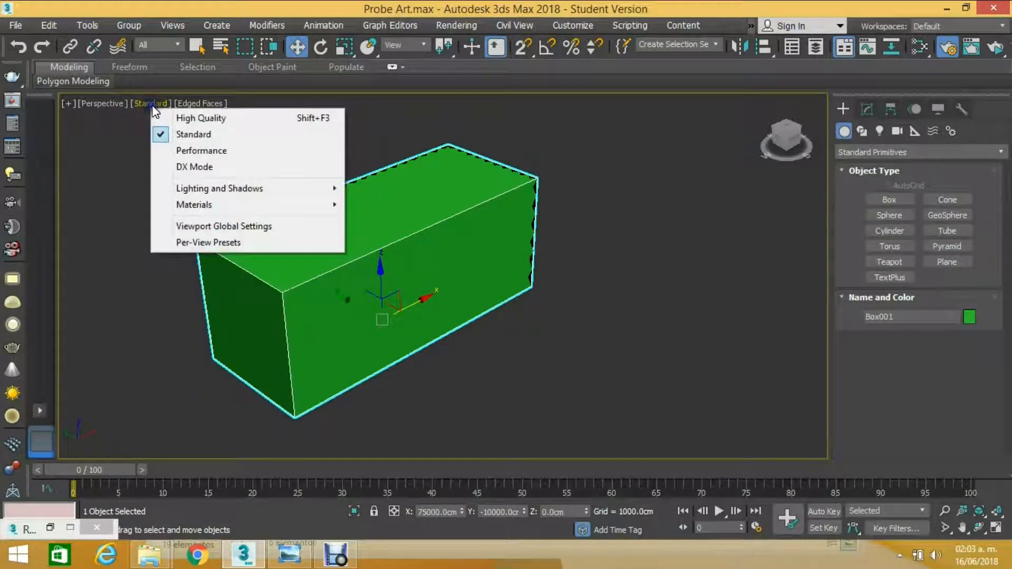
click(191, 104)
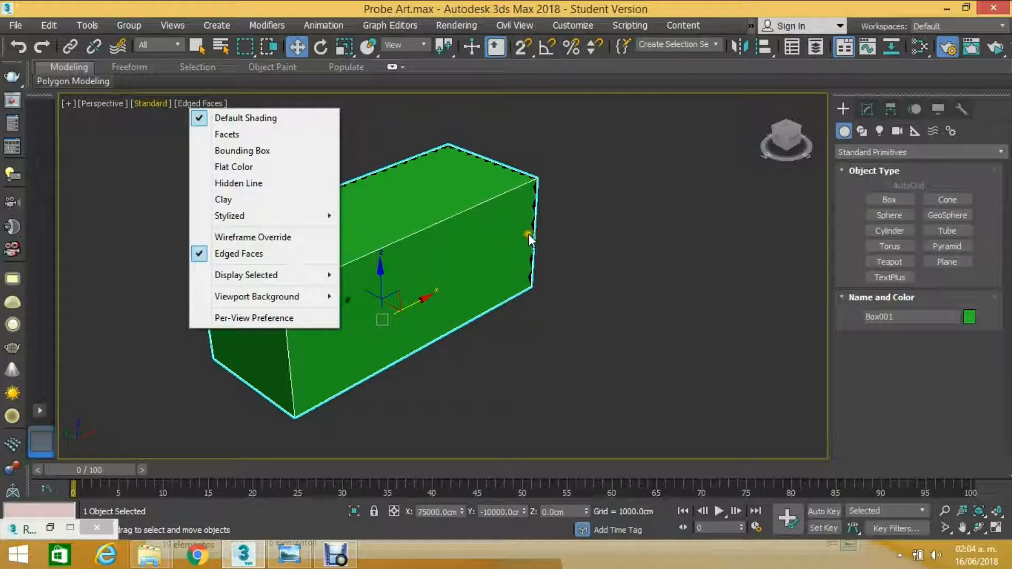
click(573, 216)
- Convert the green box to an Editable Poly and expand its sub-object levels
click(470, 236)
right_click(479, 239)
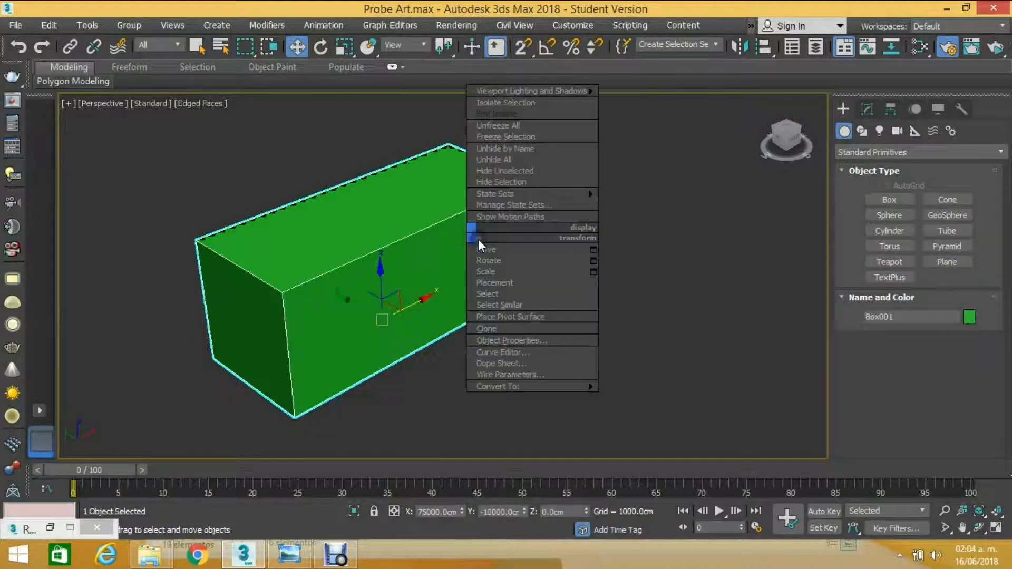
mouse_move(521, 391)
click(649, 398)
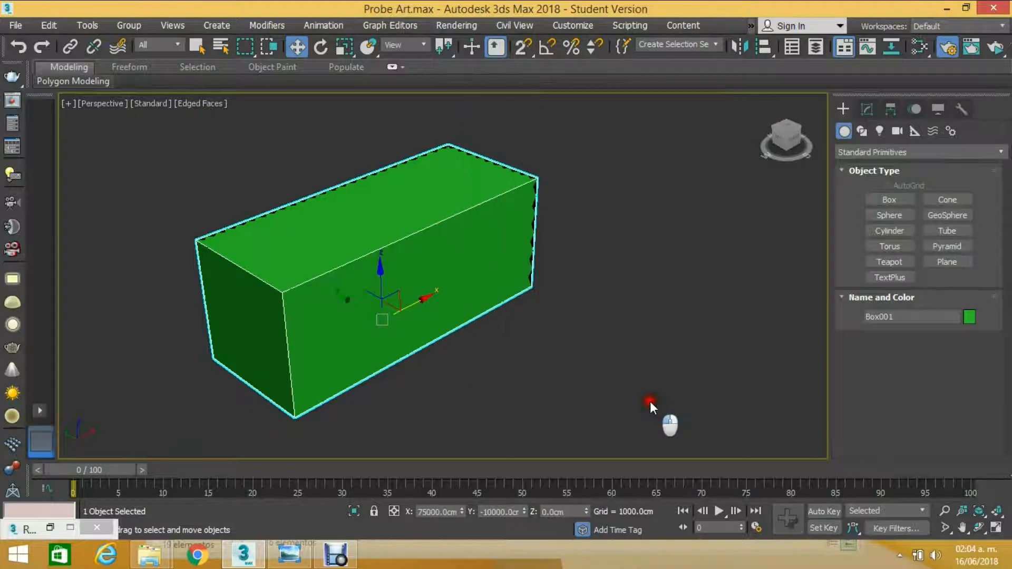
click(843, 172)
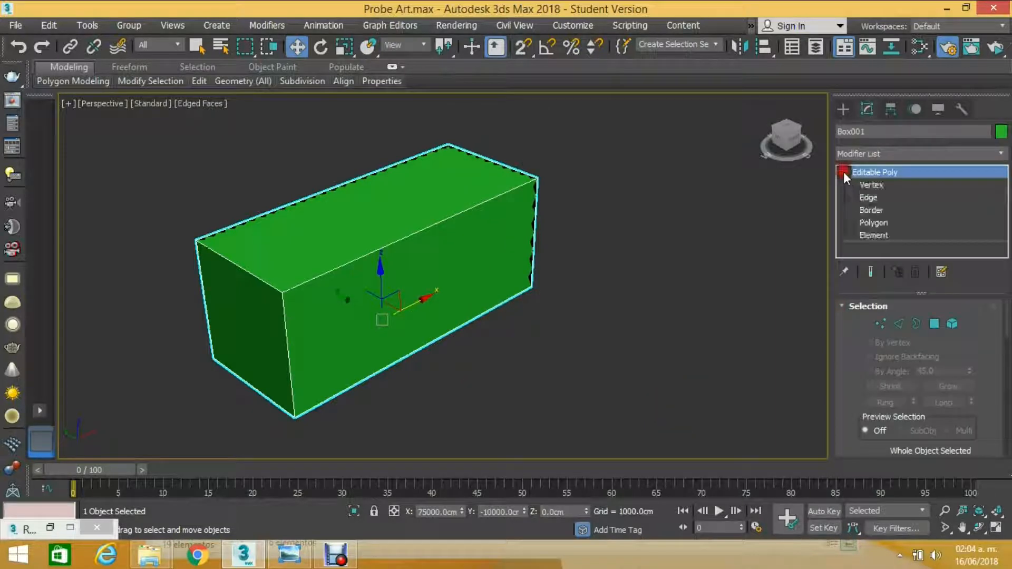
- Delete the box's front, top and both end polygons, keeping only the back wall and the floor
click(875, 224)
click(393, 264)
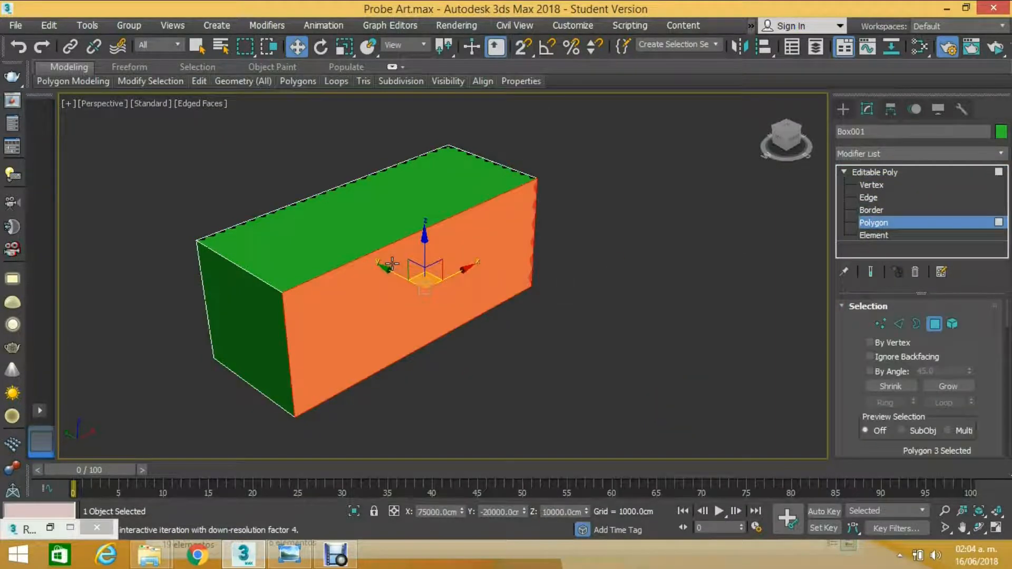
key(Delete)
click(367, 220)
key(Delete)
click(504, 222)
key(Delete)
click(255, 311)
key(Delete)
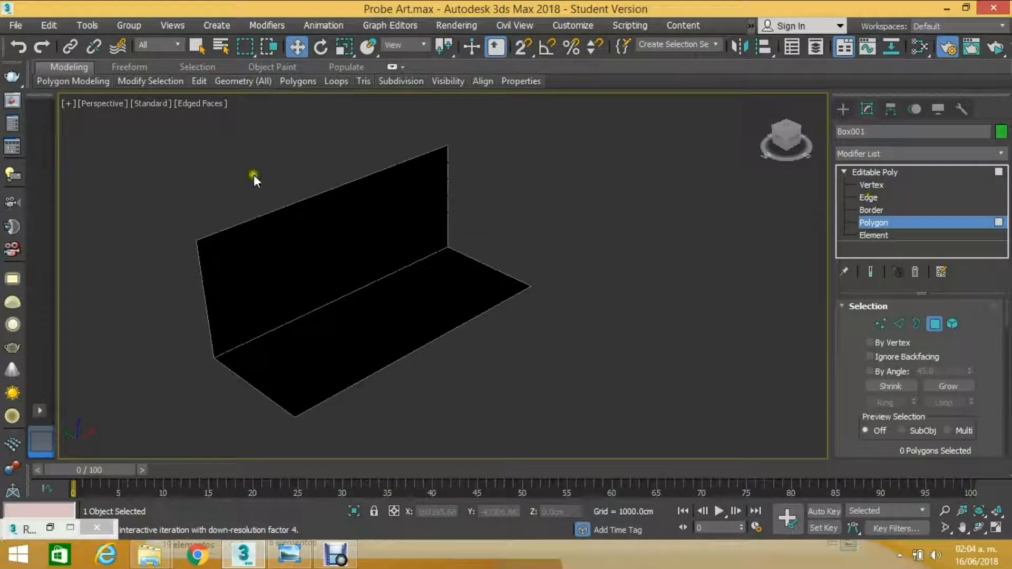
- Turn the Perspective viewport's Edged Faces display off and on again to compare the shading
click(201, 104)
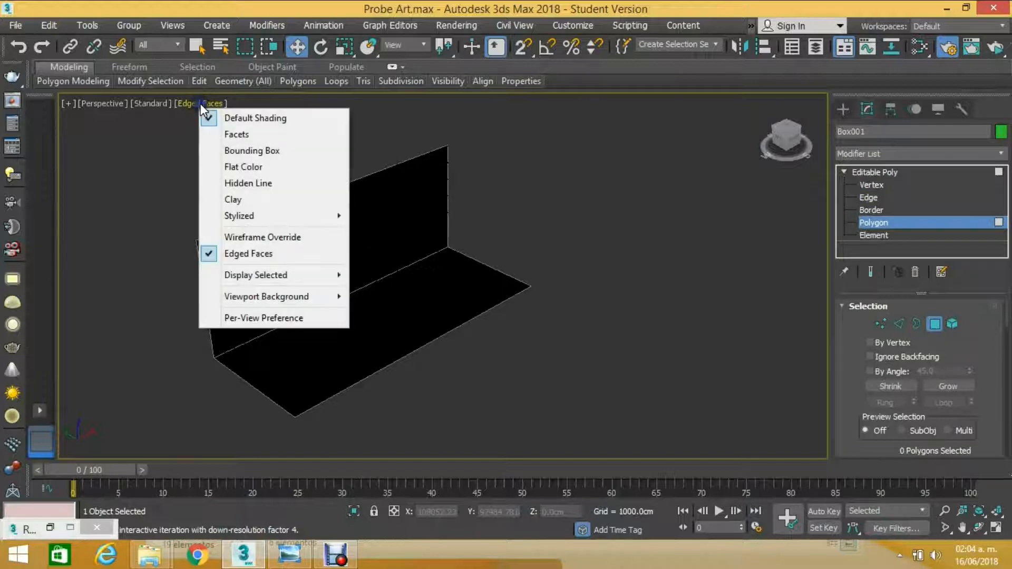
click(248, 255)
click(207, 104)
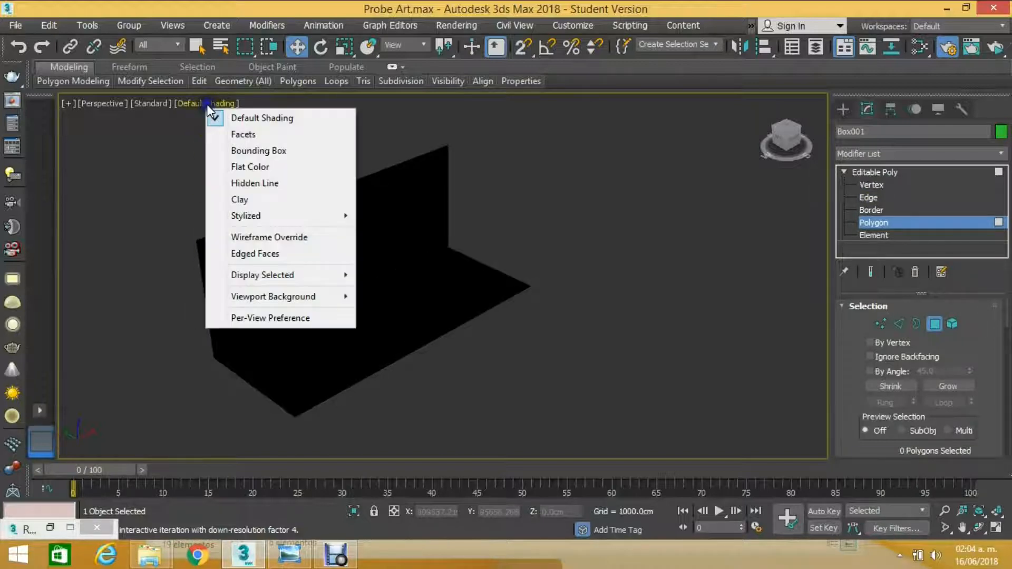
click(247, 252)
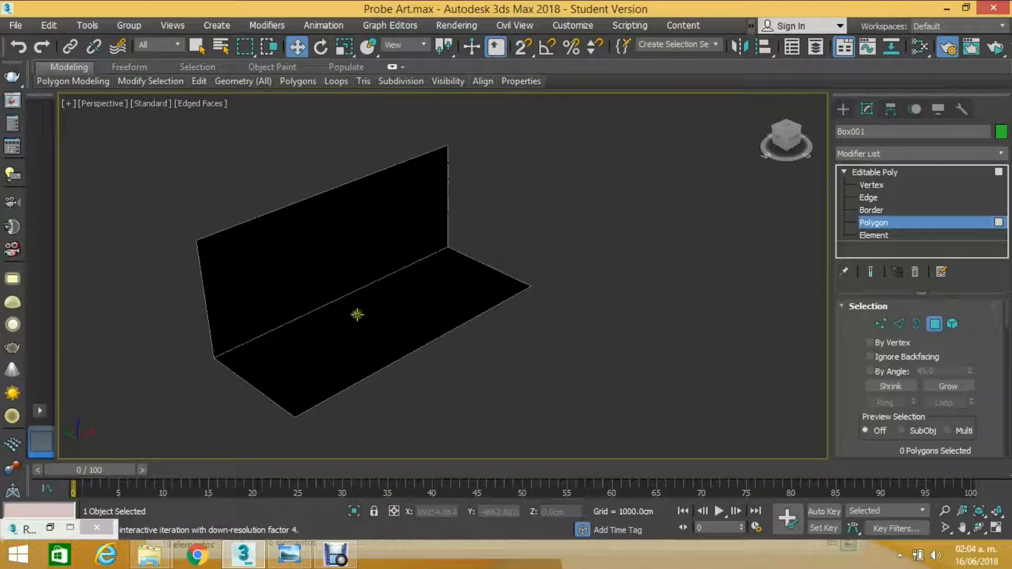
- Select the edge where the backdrop's back wall meets the floor and open the Chamfer settings for it
click(869, 198)
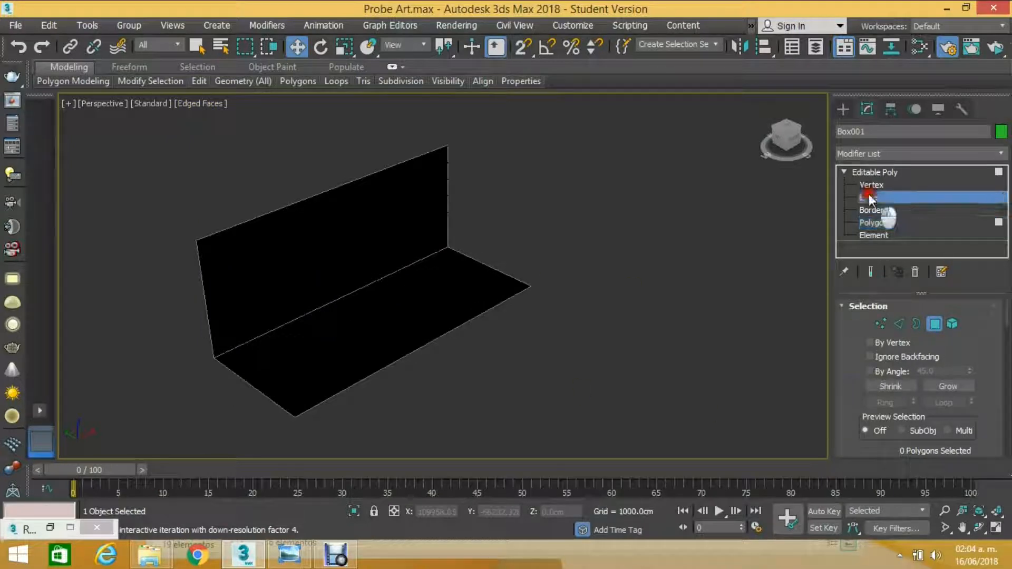
click(341, 303)
middle_drag(398, 290, 443, 256)
scroll(409, 280, up, 3)
drag(841, 436, 847, 290)
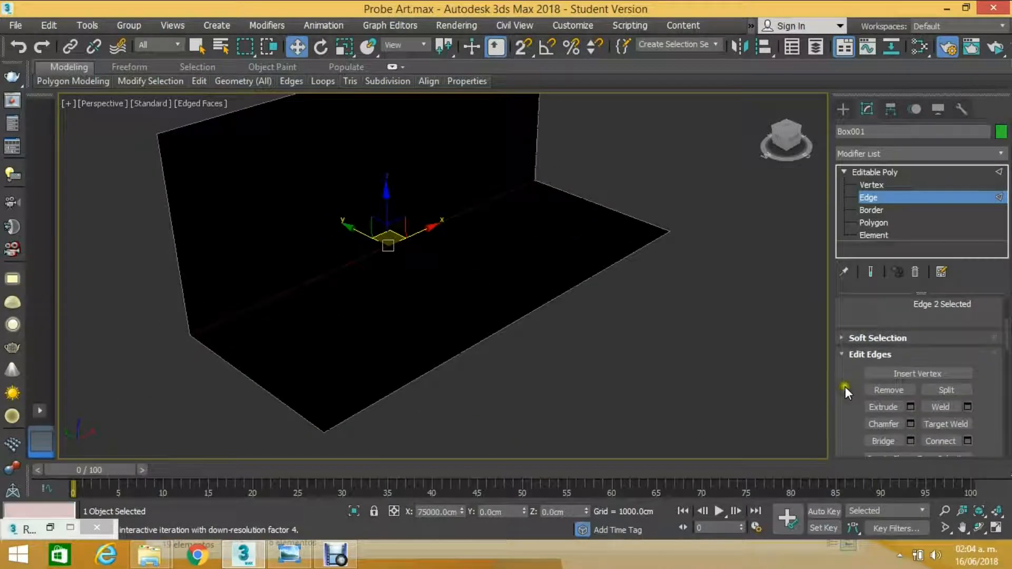
scroll(845, 391, down, 2)
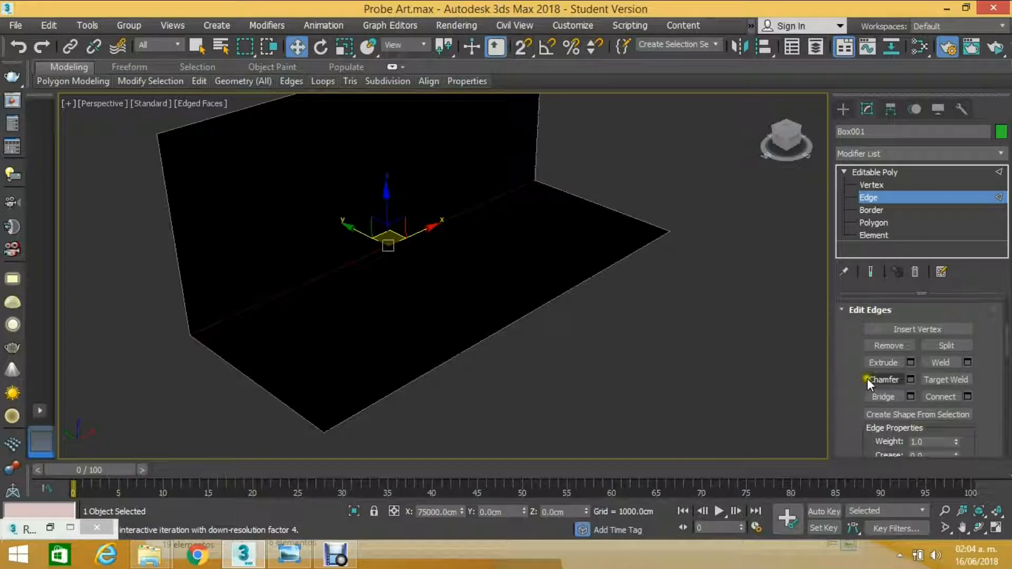
click(909, 380)
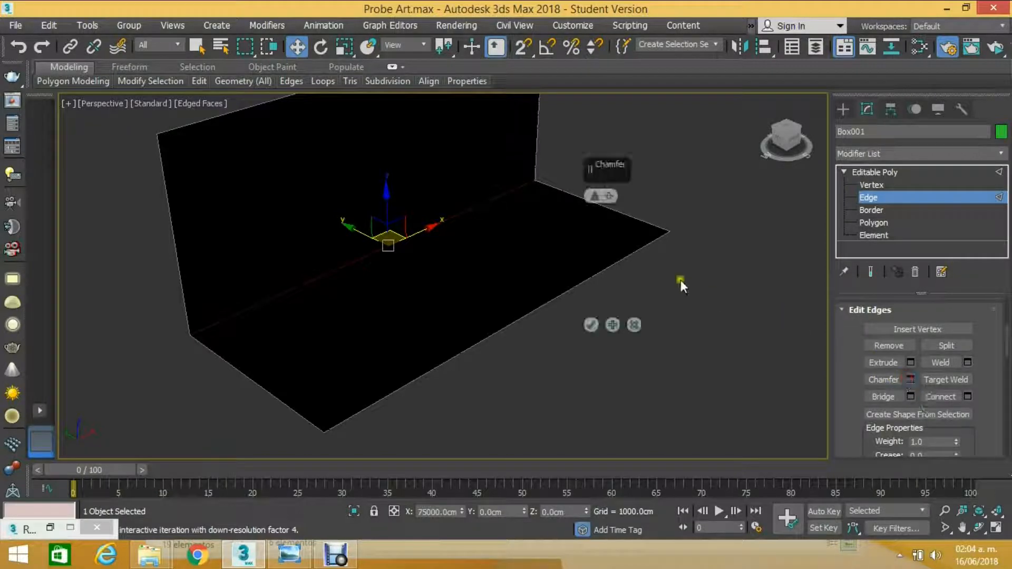
drag(623, 174, 709, 166)
middle_drag(643, 207, 579, 220)
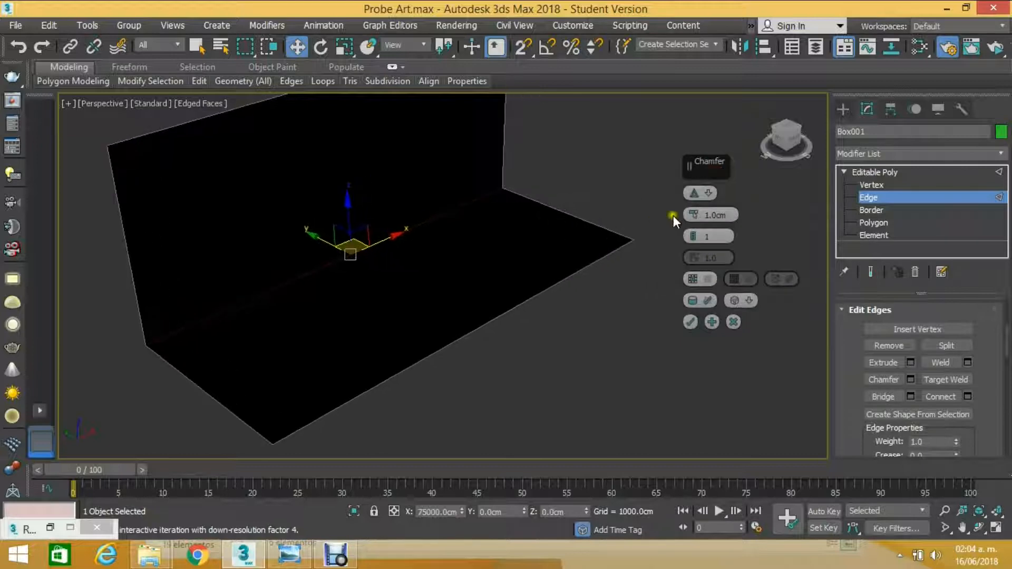
- Chamfer the fold edge with an amount of 6000 cm and 24 segments to form a smooth curve
double_click(702, 215)
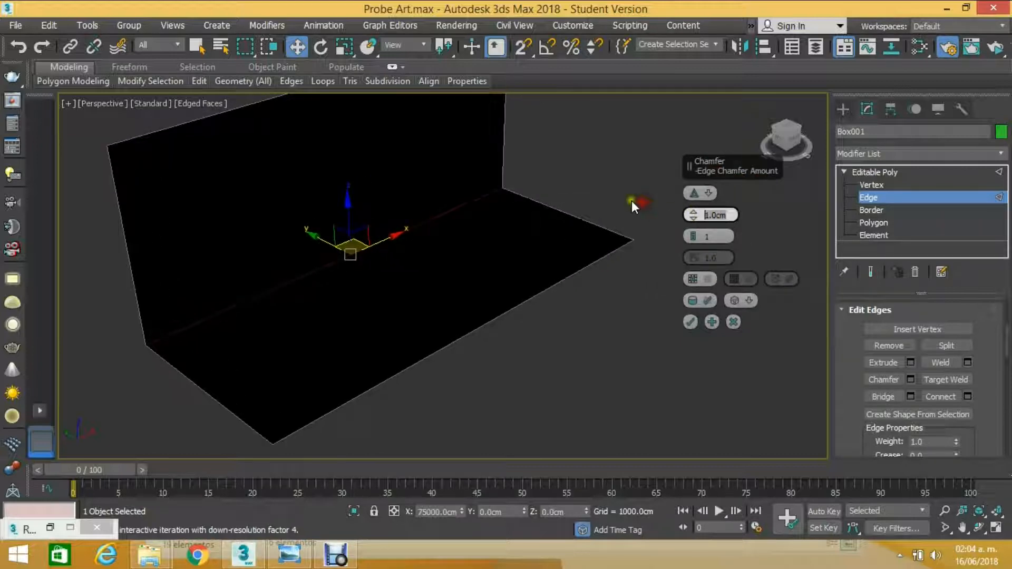
text(6000)
key(Return)
click(692, 235)
click(692, 233)
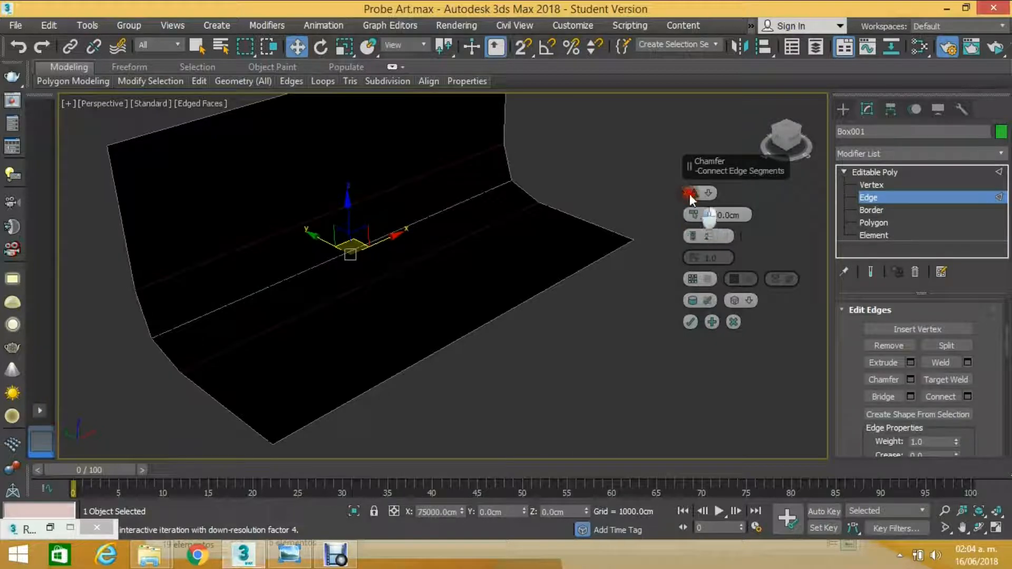
click(716, 237)
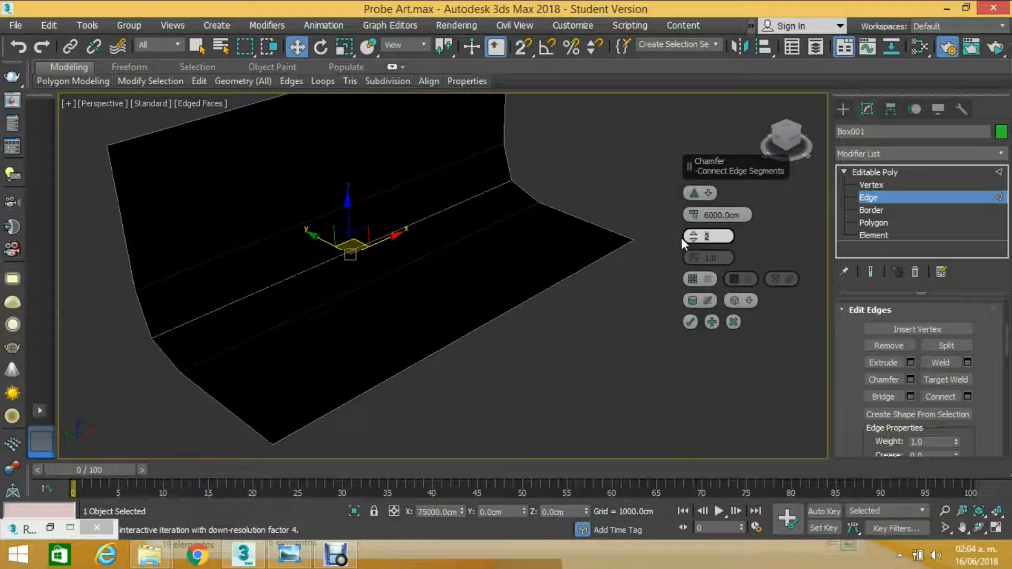
text(4)
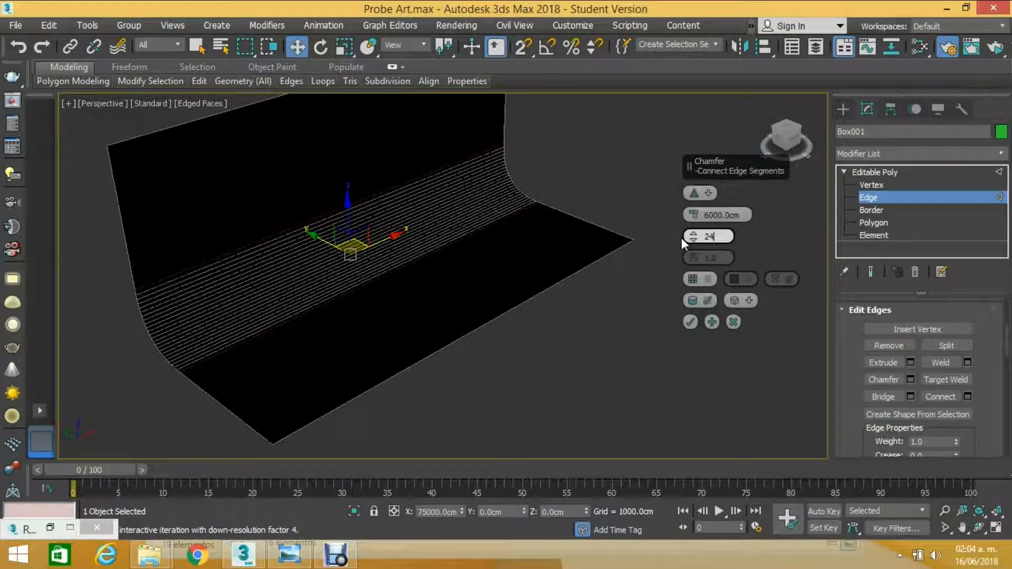
click(691, 323)
- Examine the chamfered curve from several angles and compare it with the light-coloured backdrop beside it
middle_drag(570, 271, 590, 281)
scroll(491, 254, up, 2)
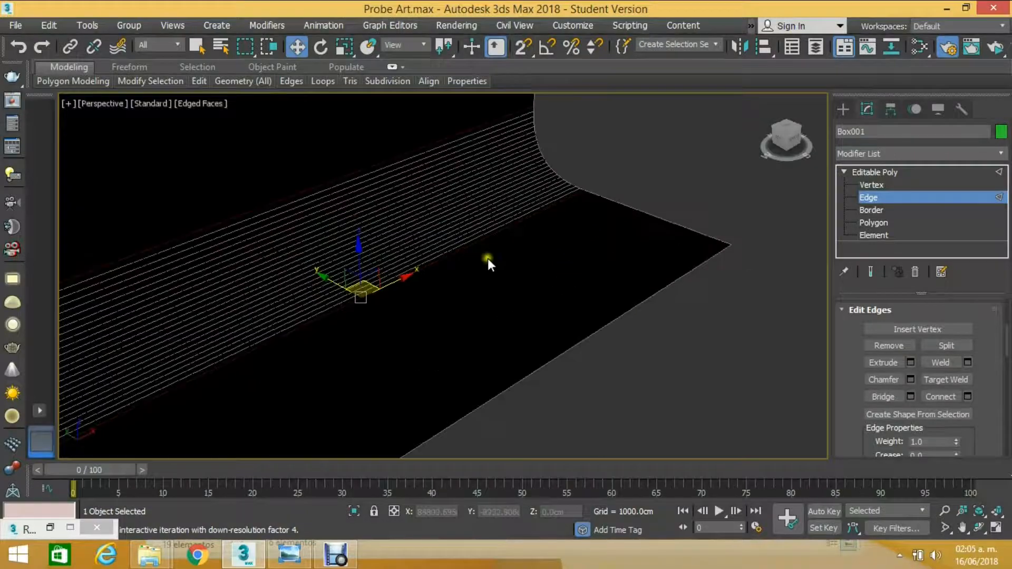
click(979, 528)
drag(443, 277, 566, 217)
scroll(316, 292, up, 5)
drag(346, 289, 527, 289)
key(w)
middle_drag(526, 289, 524, 226)
click(524, 226)
scroll(566, 287, up, 3)
scroll(450, 310, up, 5)
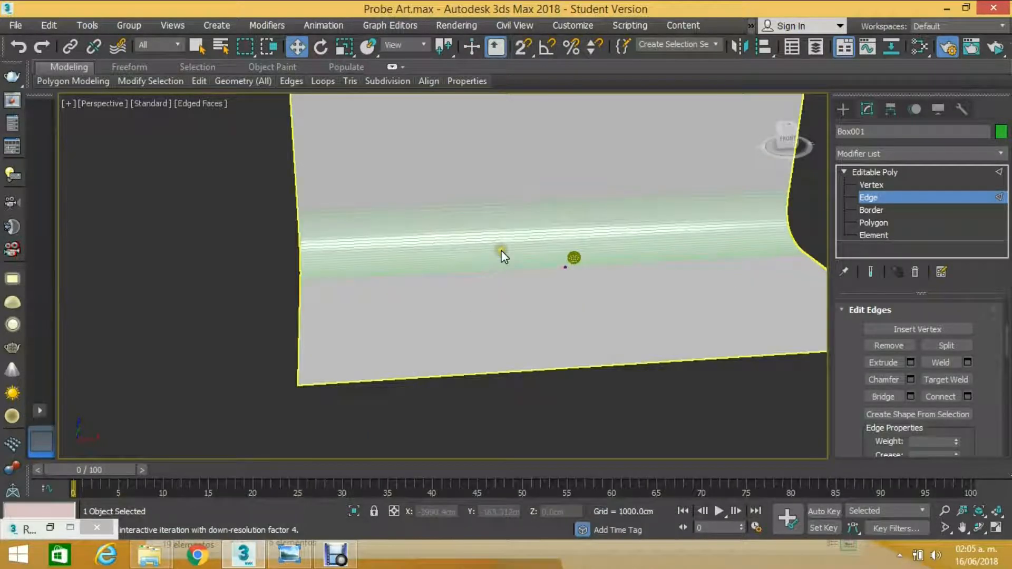
- Leave the backdrop's Edge sub-object level, deselect the object and switch the viewport to the Top view
click(907, 196)
click(769, 212)
key(2)
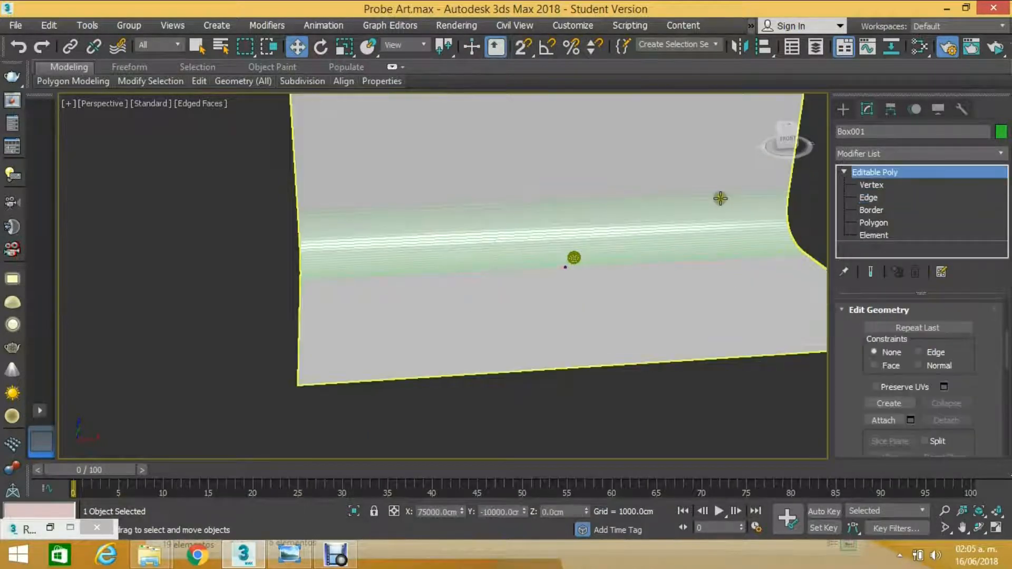
scroll(364, 205, down, 5)
scroll(646, 203, up, 5)
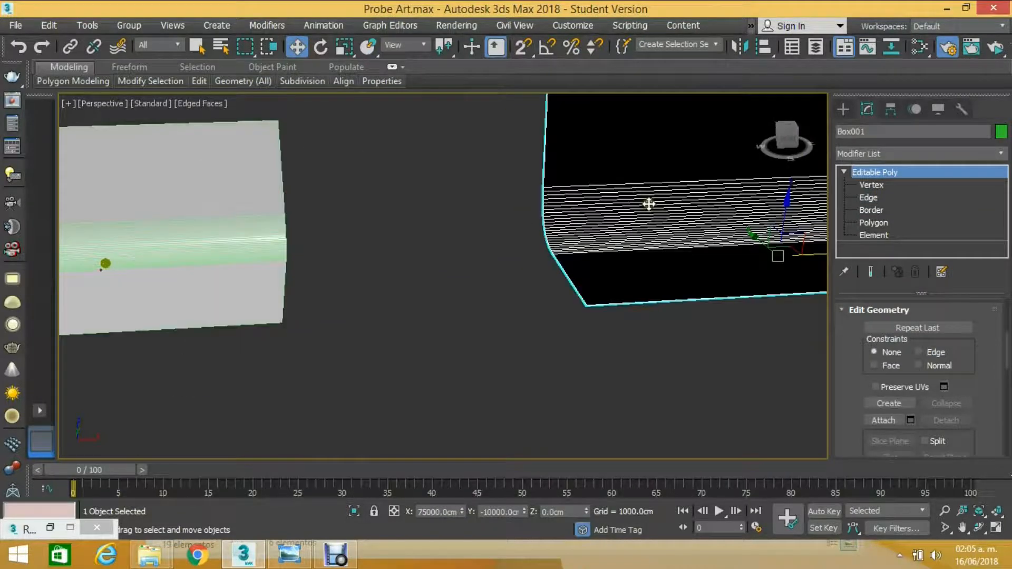
middle_drag(210, 274, 418, 271)
scroll(409, 264, down, 5)
scroll(489, 251, up, 5)
click(489, 251)
key(t)
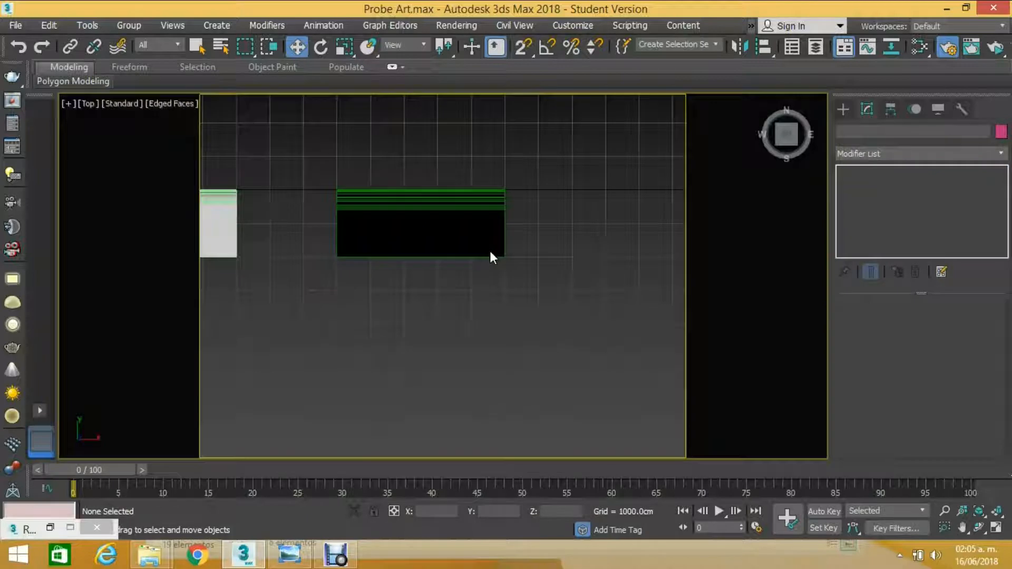
- Set the Top viewport's display to Wireframe Override
middle_drag(467, 225, 496, 226)
scroll(413, 223, up, 4)
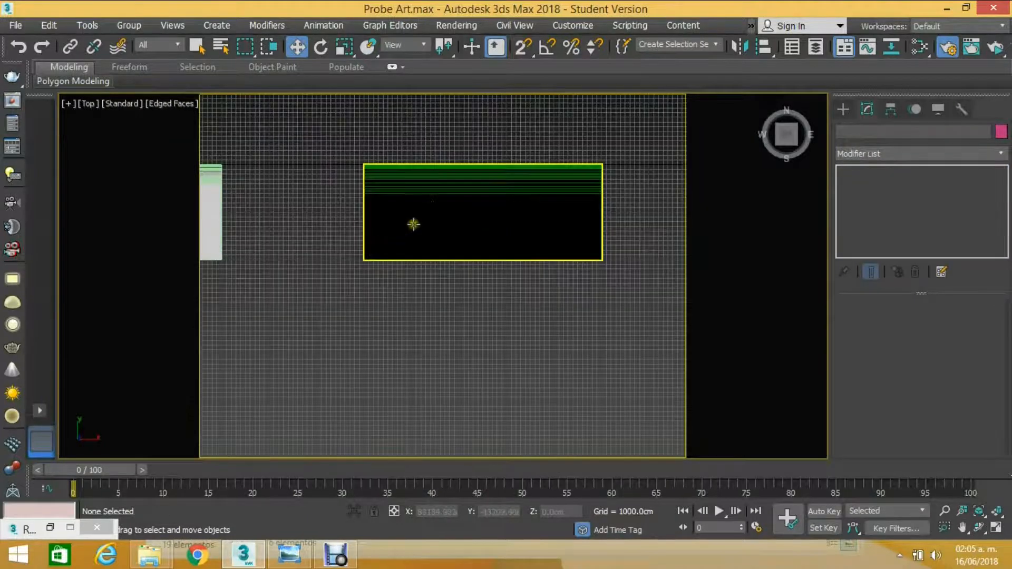
scroll(332, 199, down, 2)
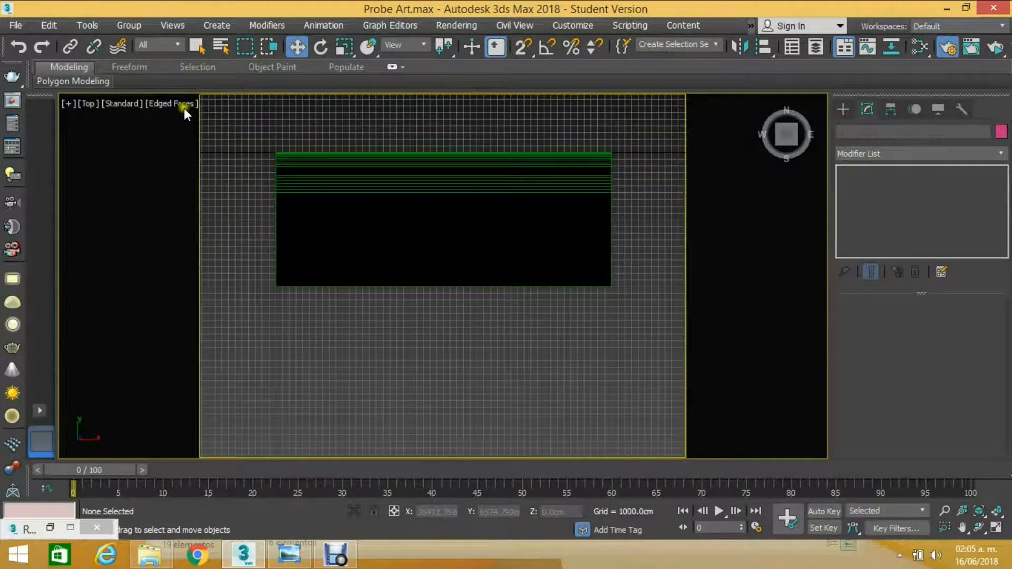
click(185, 108)
click(157, 150)
click(161, 103)
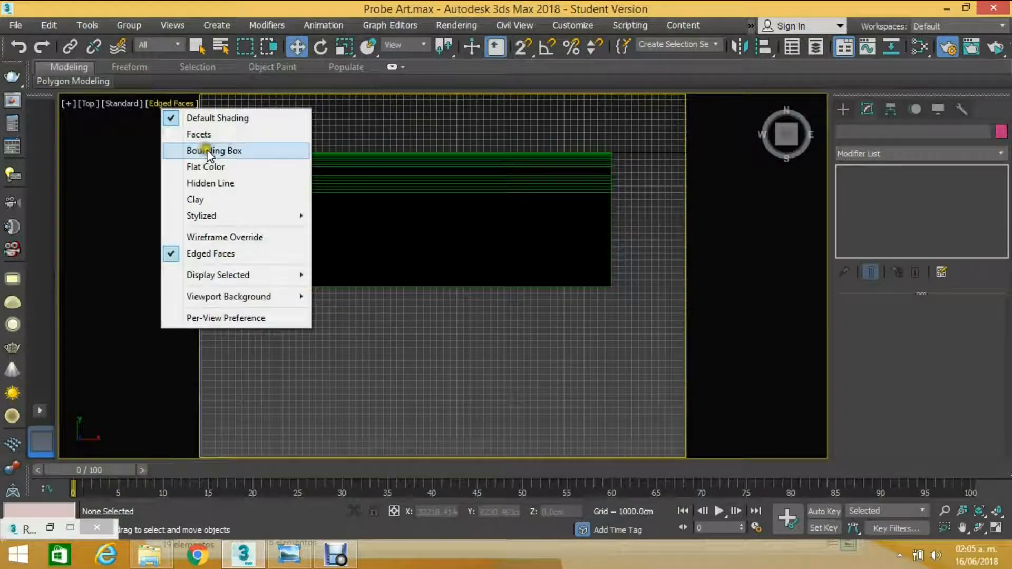
click(221, 242)
- Inspect the light-coloured backdrop in the Top view and the torus knot and spheres placed on it
middle_drag(380, 181, 498, 181)
scroll(469, 183, down, 4)
scroll(320, 187, up, 3)
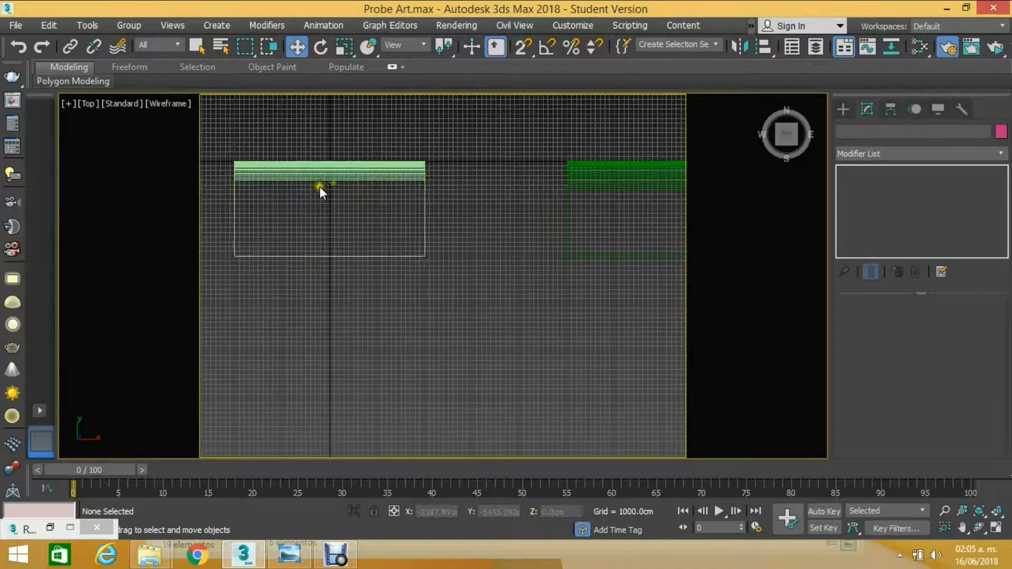
scroll(319, 187, up, 6)
scroll(381, 219, up, 6)
scroll(393, 224, down, 7)
scroll(401, 225, up, 2)
scroll(402, 226, up, 3)
scroll(388, 208, down, 9)
scroll(391, 195, up, 10)
scroll(375, 210, down, 2)
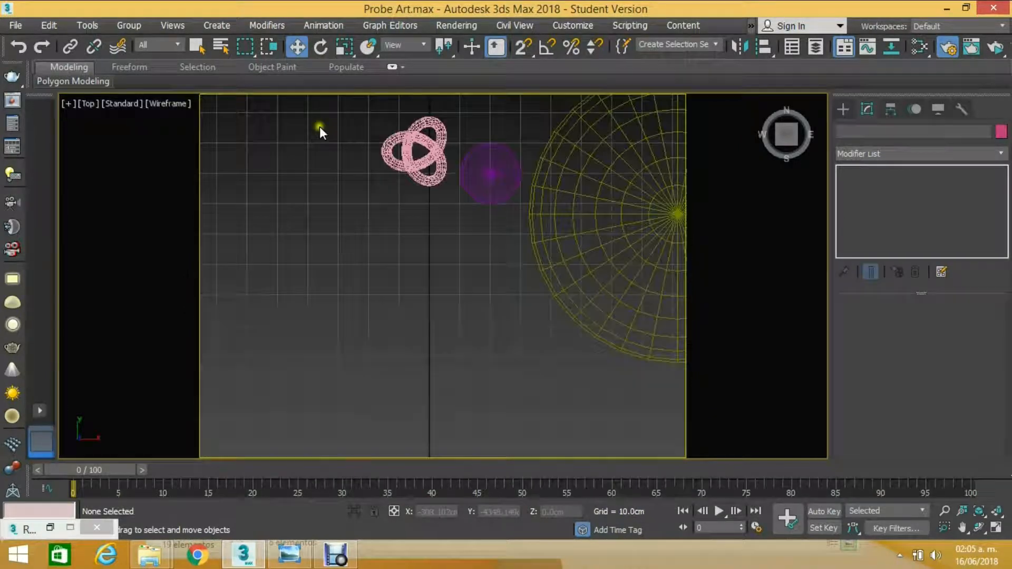
- Draw a trial sphere in the empty area below the existing small sphere and undo its creation
click(844, 108)
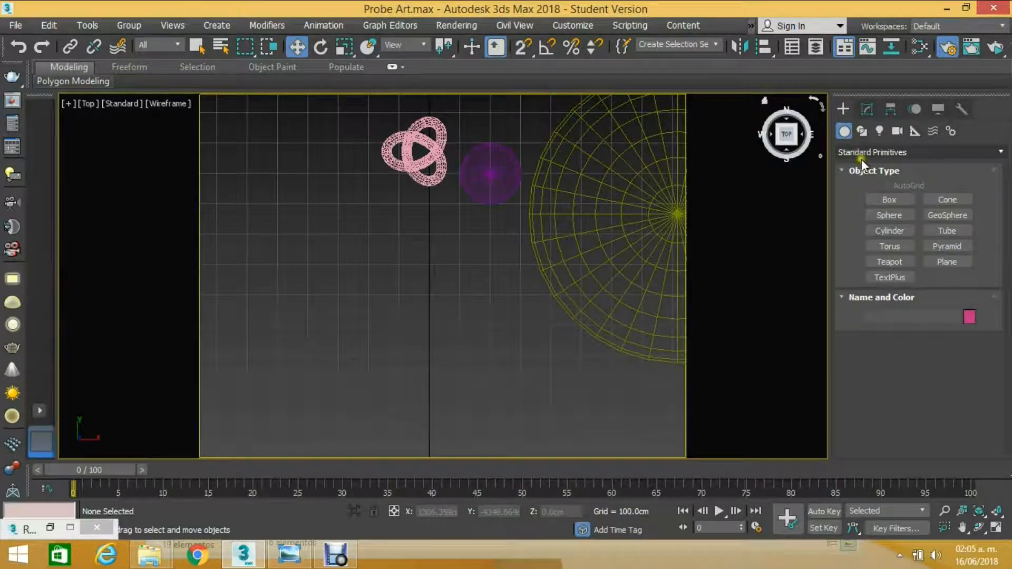
click(889, 215)
drag(482, 299, 486, 259)
key(ctrl+z)
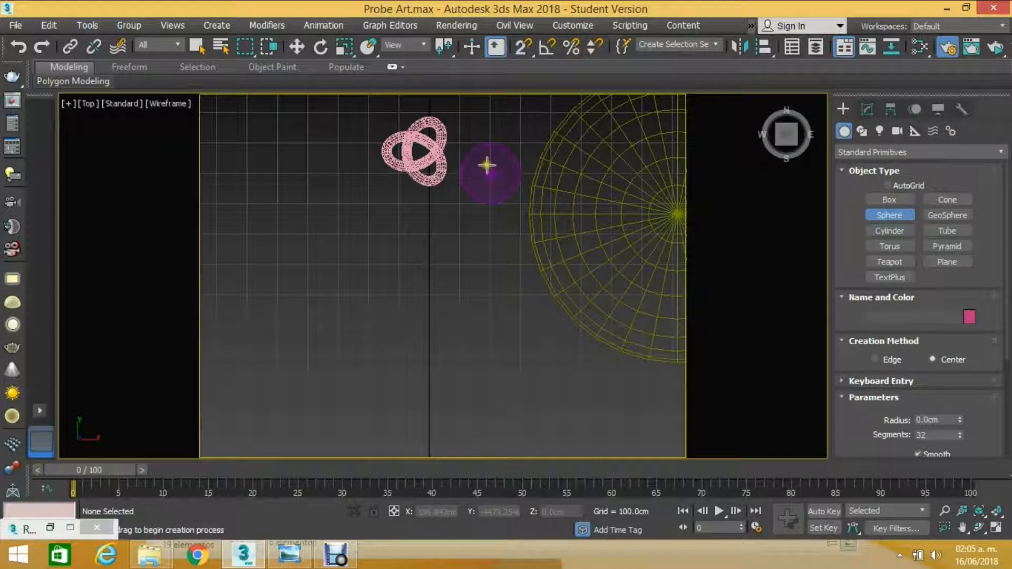
- Draw a trial torus knot from the Extended Primitives just below the existing one and delete it
click(907, 152)
click(871, 181)
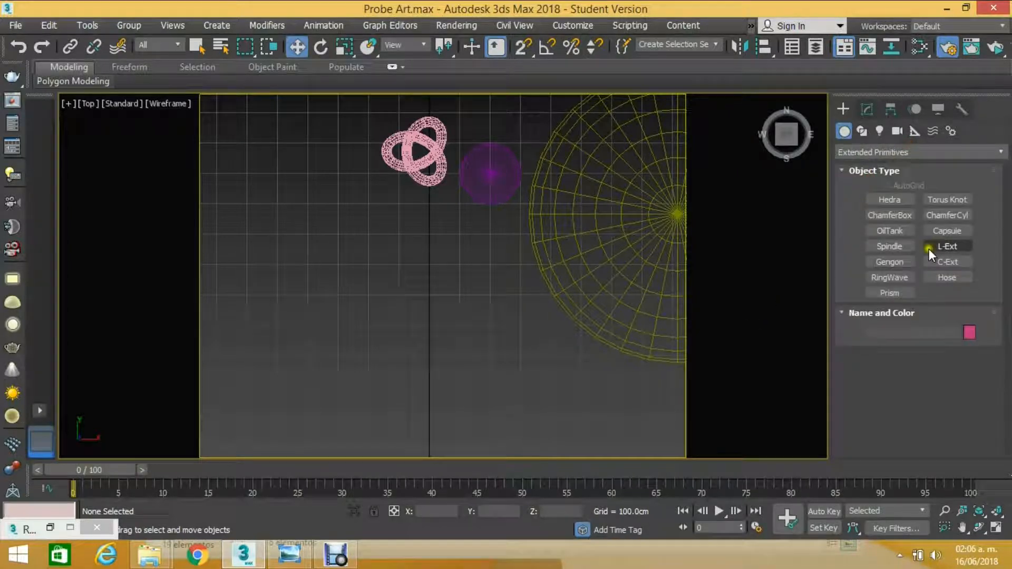
click(952, 203)
drag(412, 242, 418, 218)
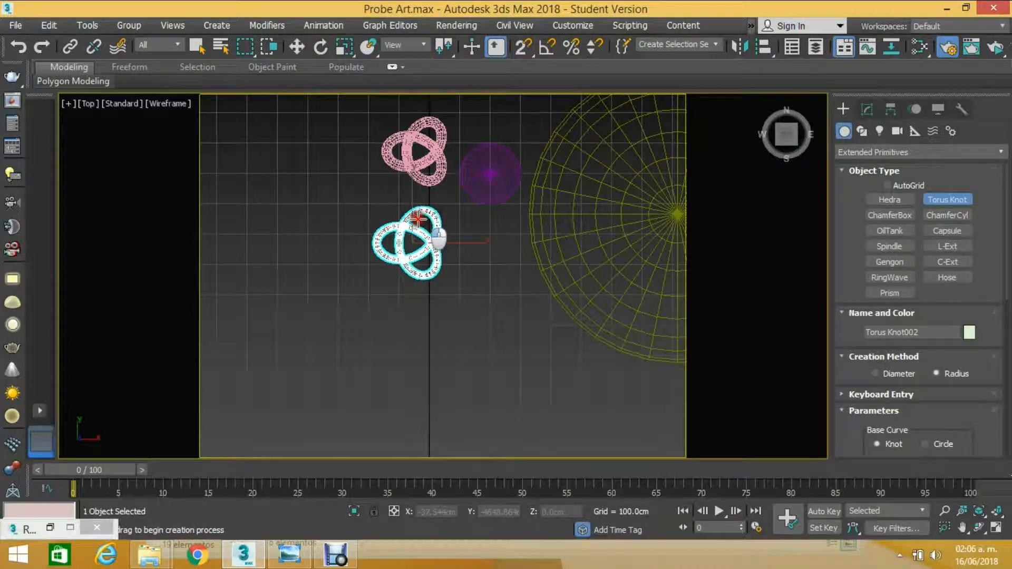
click(293, 50)
key(Delete)
- Check the creation parameters of the small sphere, the torus knot and the large sphere
click(490, 174)
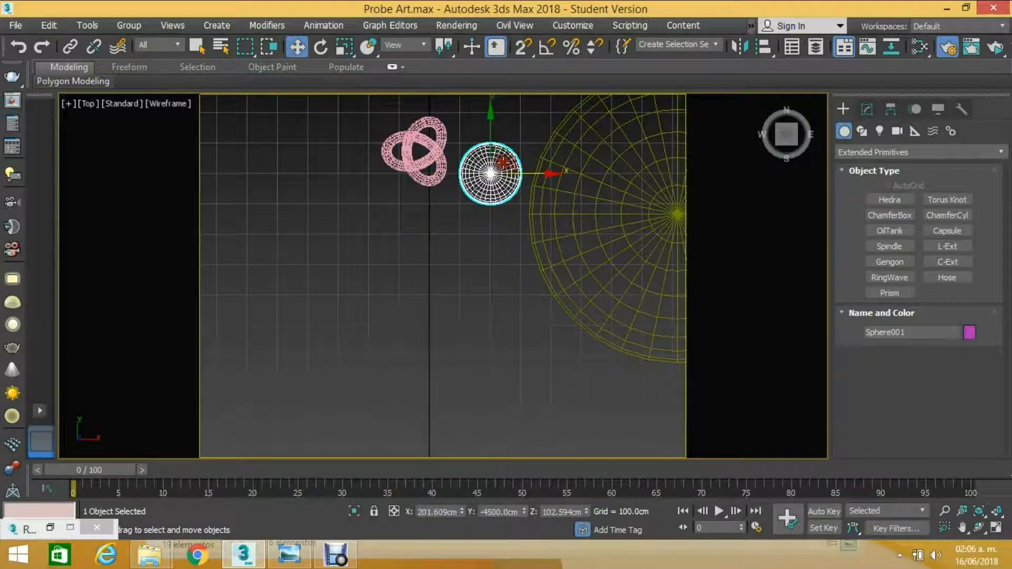
click(867, 109)
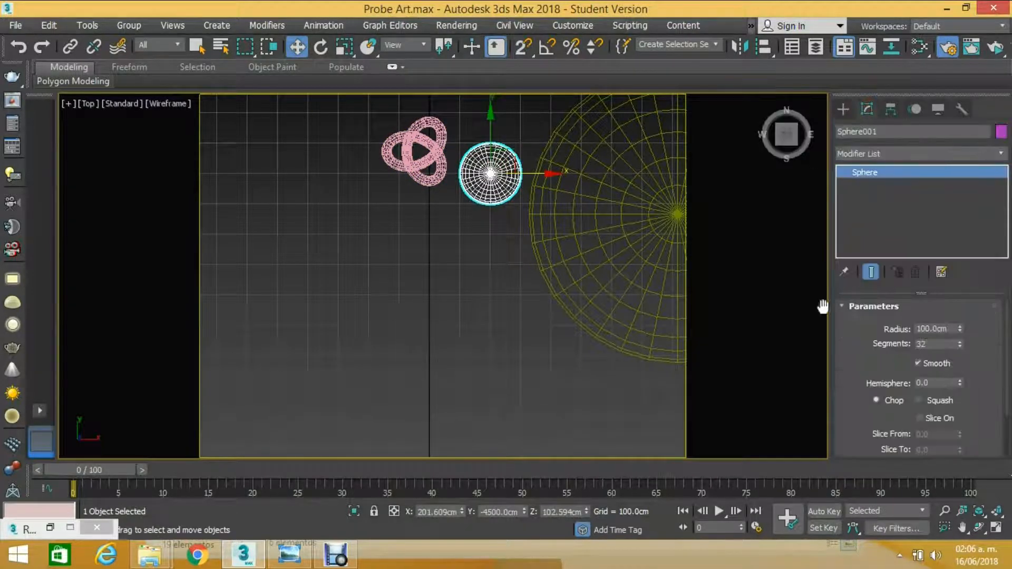
click(433, 153)
drag(881, 358, 879, 321)
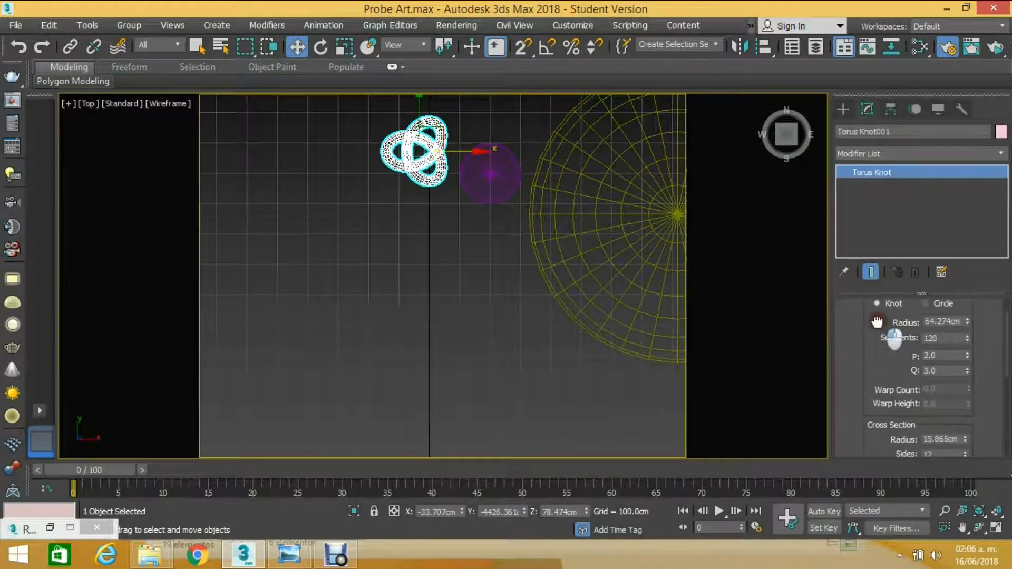
drag(875, 394, 857, 342)
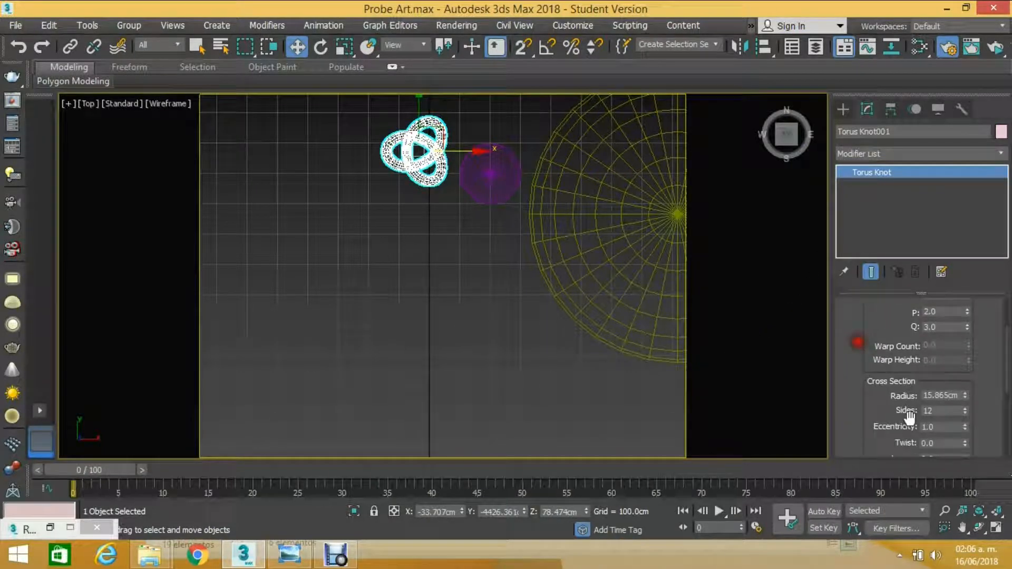
scroll(478, 276, down, 5)
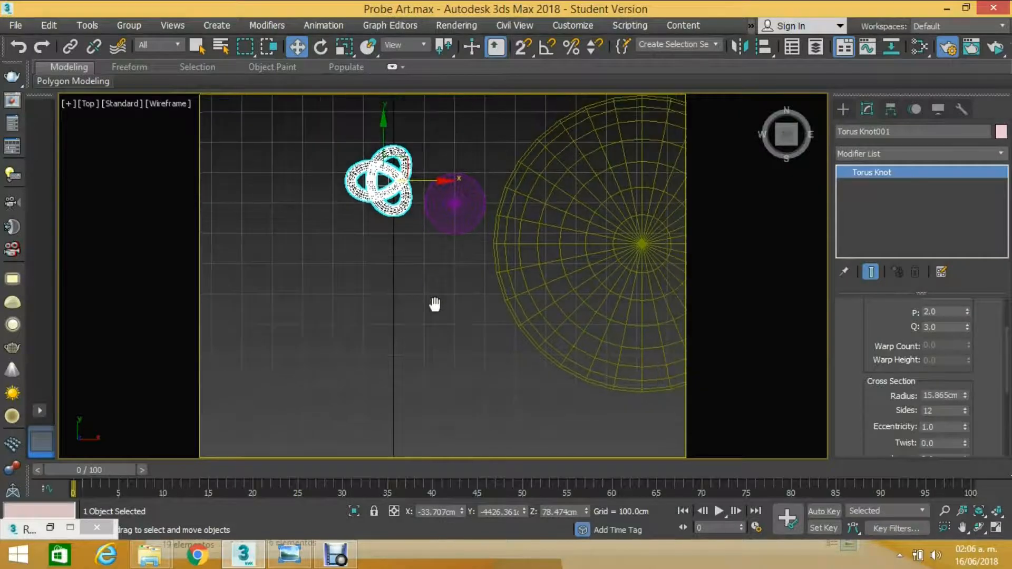
click(525, 200)
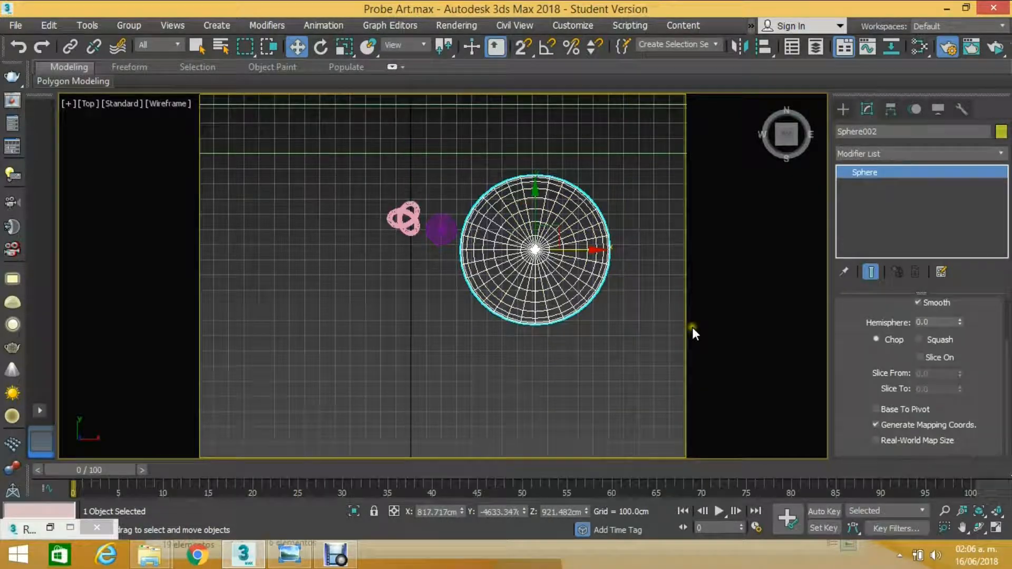
drag(846, 328, 865, 472)
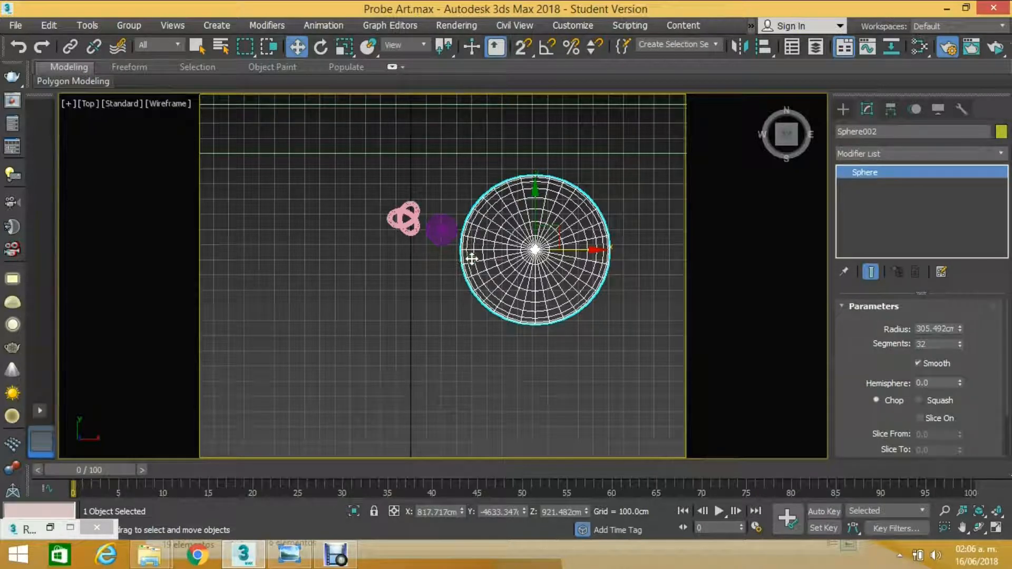
- Move the large sphere along the X axis, away from the small sphere, to about X 1339 cm
middle_drag(464, 240, 475, 242)
drag(566, 251, 659, 251)
scroll(417, 232, down, 4)
scroll(419, 233, up, 8)
middle_drag(419, 234, 407, 282)
- Examine the torus knot and both spheres in front of the backdrop in the Perspective view
key(p)
middle_drag(306, 264, 593, 261)
scroll(251, 283, up, 7)
middle_drag(367, 266, 110, 242)
scroll(319, 243, down, 3)
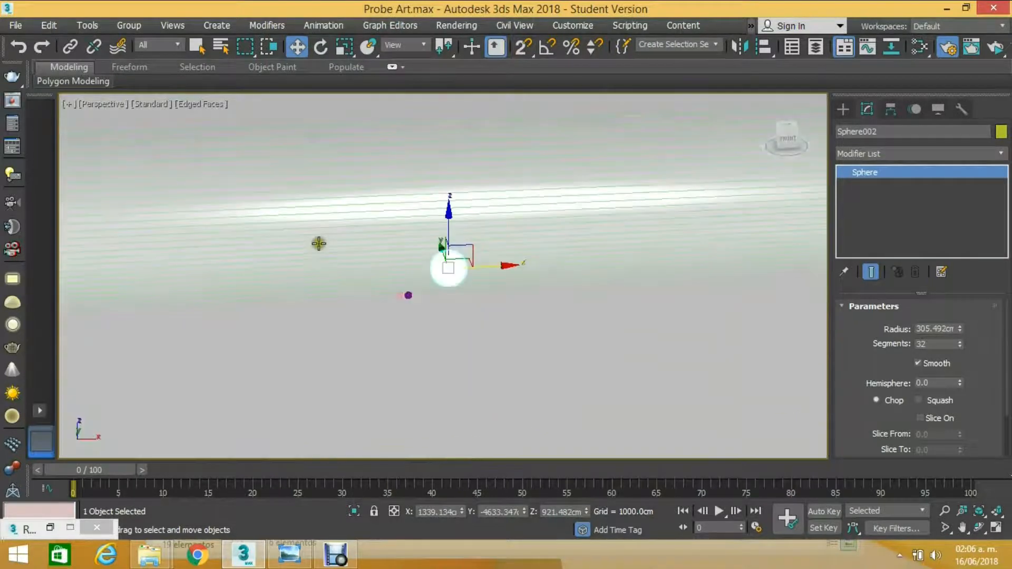
scroll(439, 264, up, 8)
middle_drag(352, 361, 425, 220)
scroll(425, 220, up, 6)
scroll(425, 220, down, 8)
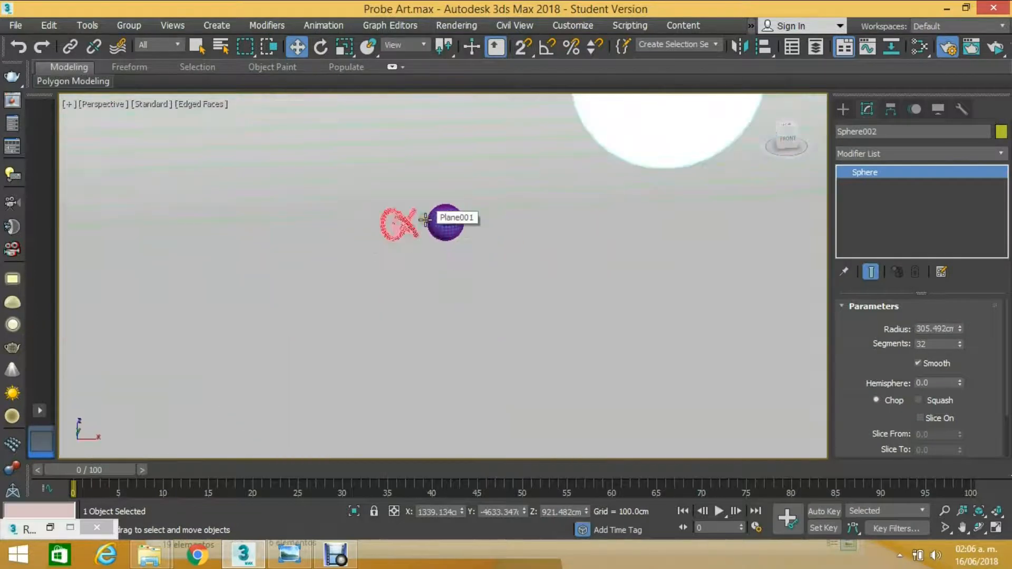
scroll(425, 219, down, 2)
scroll(422, 226, up, 5)
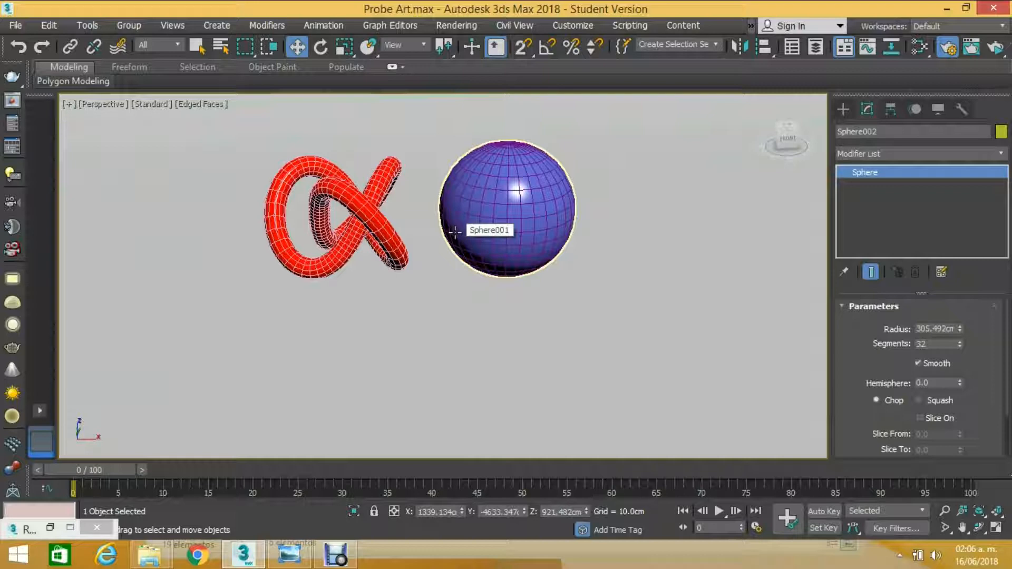
- Examine the placement of the torus knot and both spheres from the Top view
key(t)
middle_drag(445, 224, 432, 180)
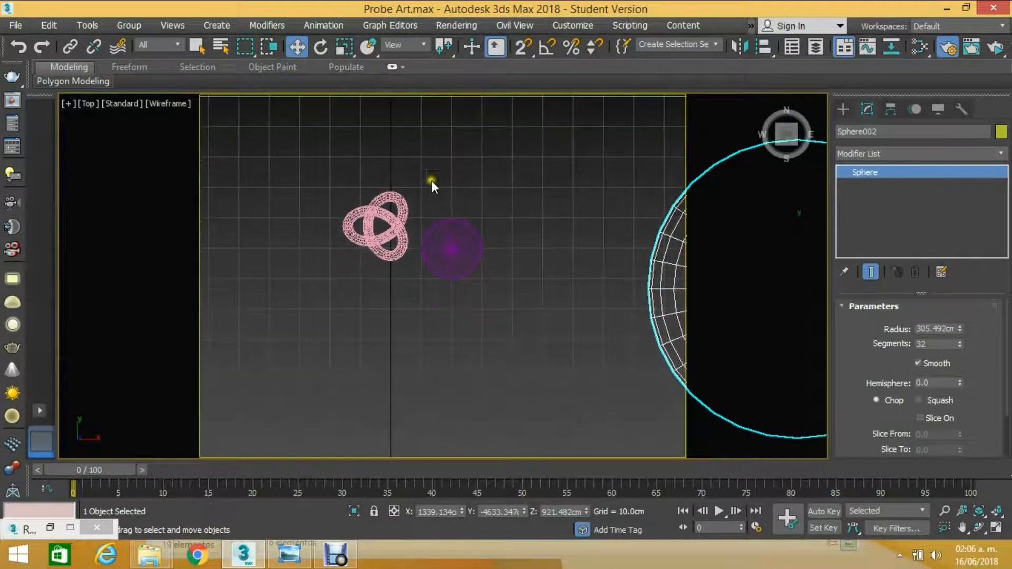
scroll(396, 205, down, 6)
scroll(395, 202, up, 5)
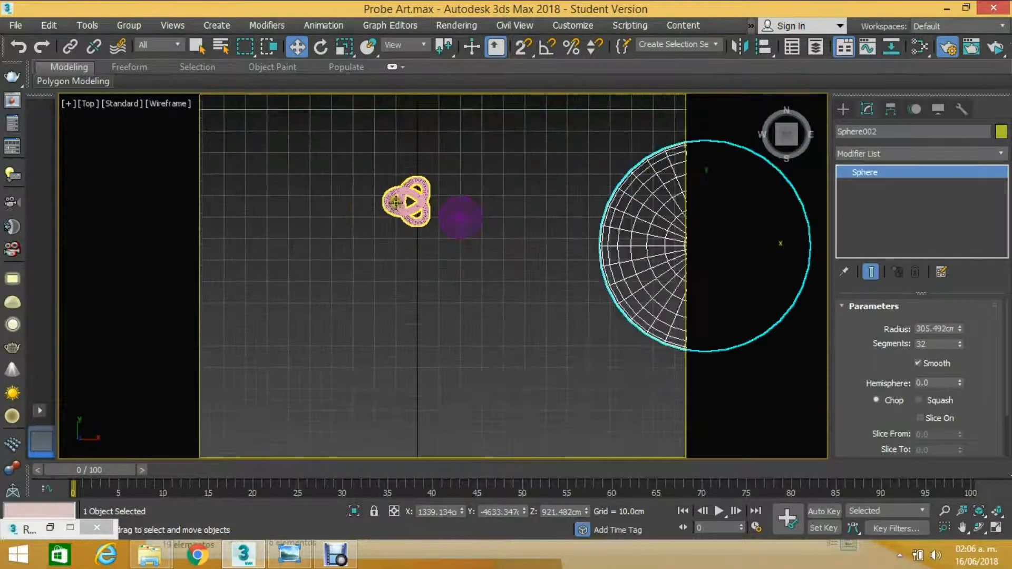
click(396, 202)
scroll(406, 206, up, 2)
ctrl+click(437, 209)
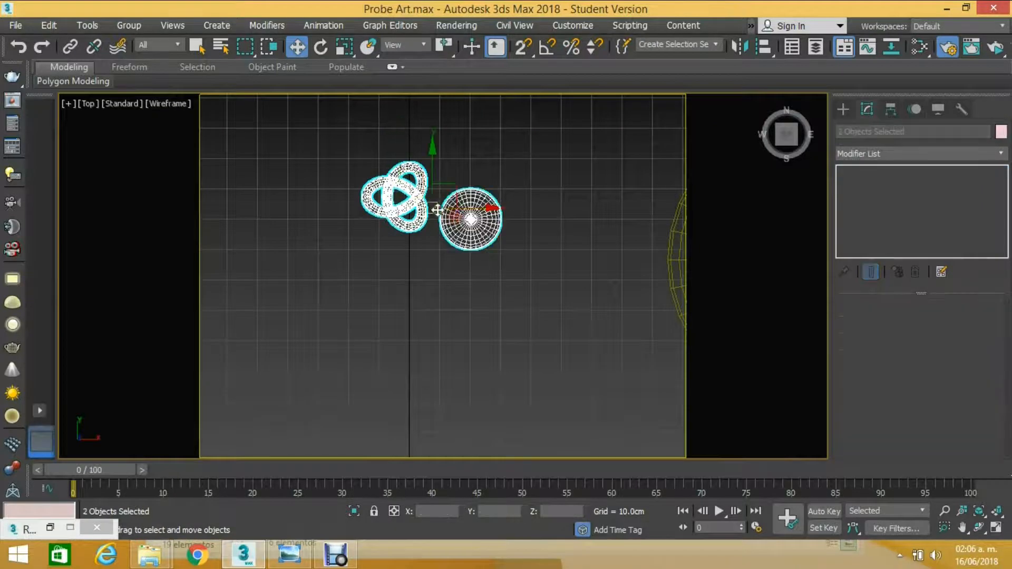
scroll(433, 208, down, 4)
click(441, 160)
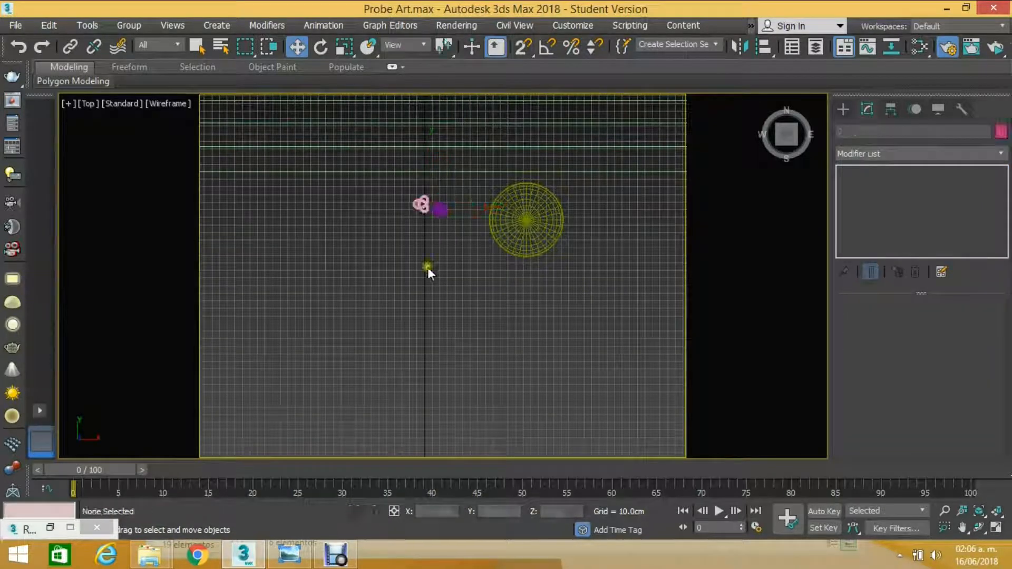
- Open the Slate Material Editor and switch it to the Compact Material Editor
click(924, 49)
drag(641, 385, 583, 133)
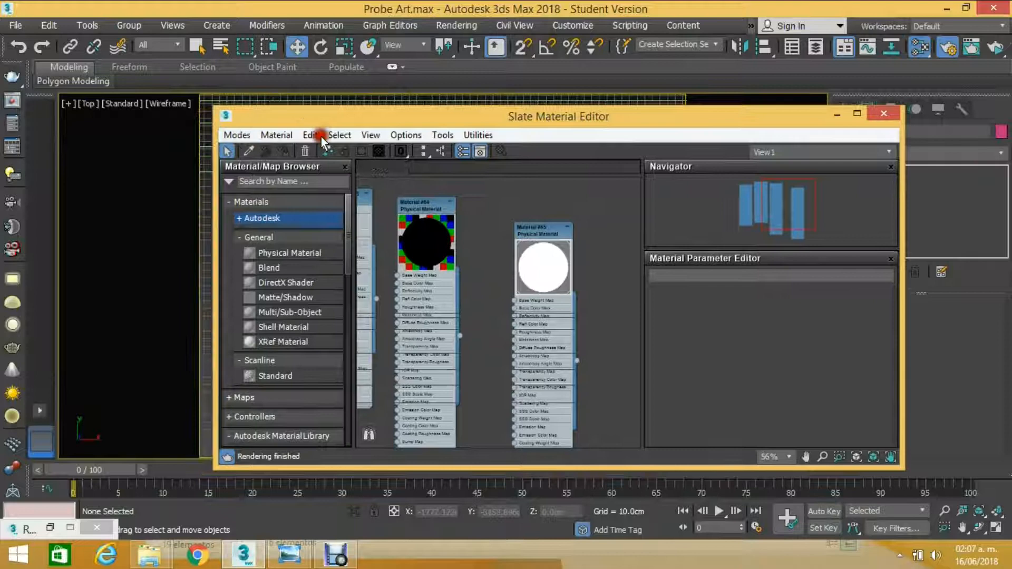
scroll(443, 242, down, 5)
scroll(484, 245, up, 3)
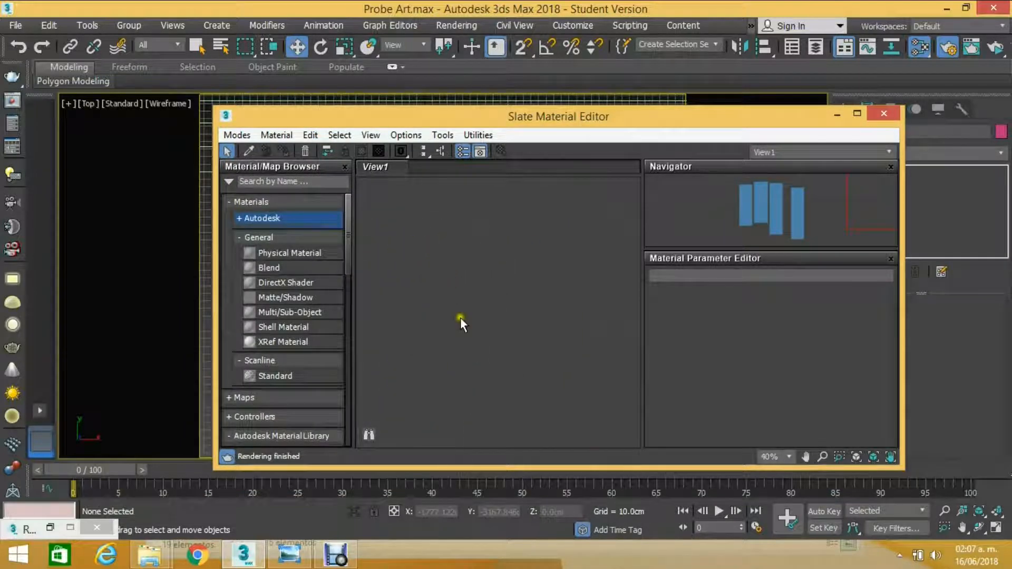
click(236, 135)
click(255, 152)
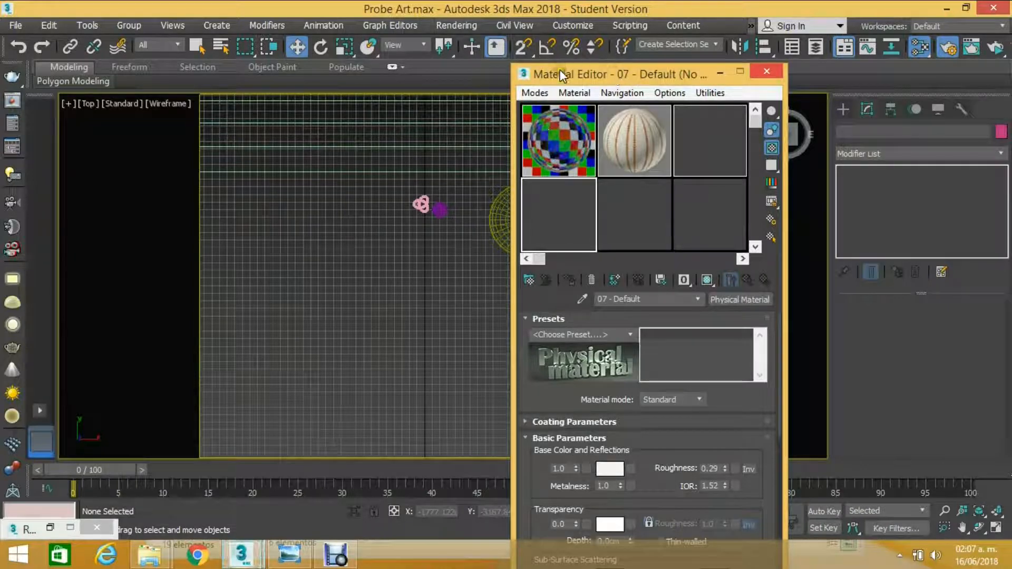
drag(560, 69, 388, 62)
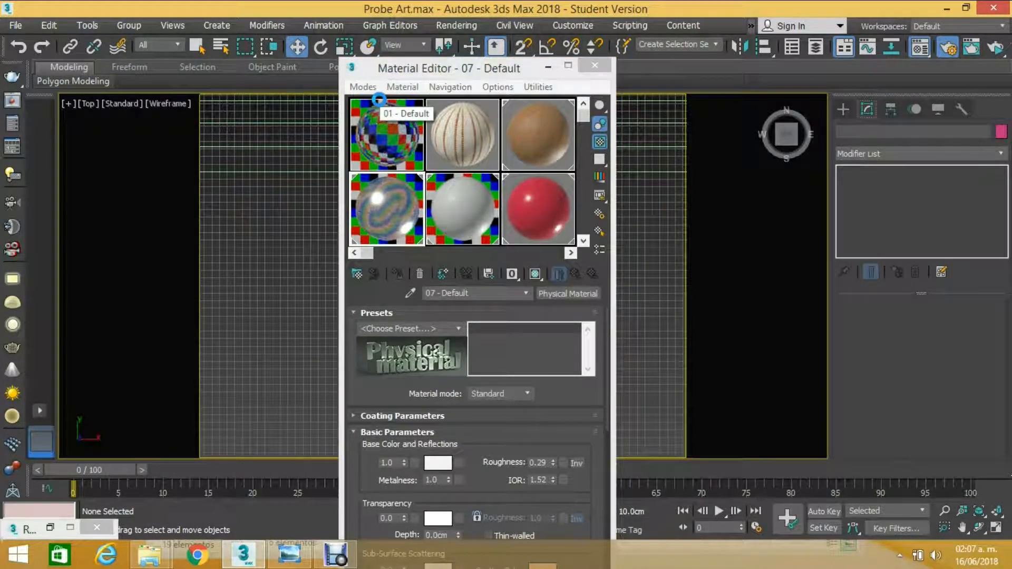
- Change the 07 - Default material to the Scanline Standard type, then back to Physical Material
click(583, 242)
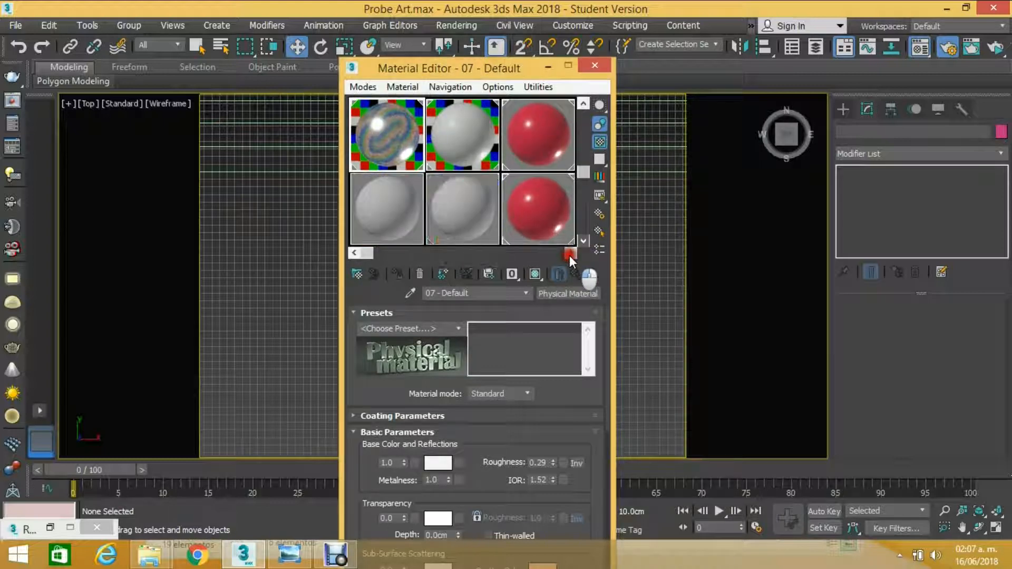
click(519, 253)
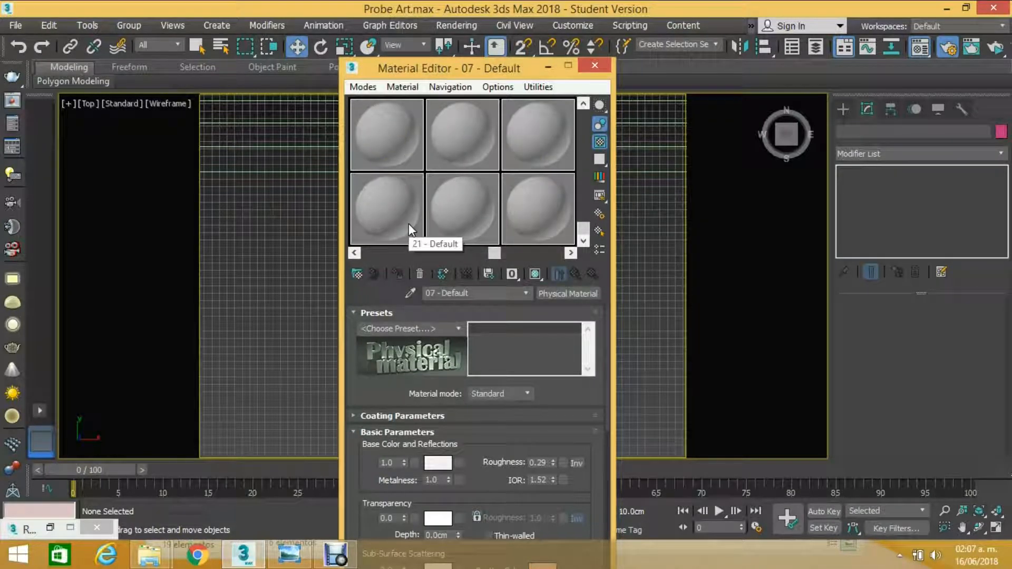
click(553, 294)
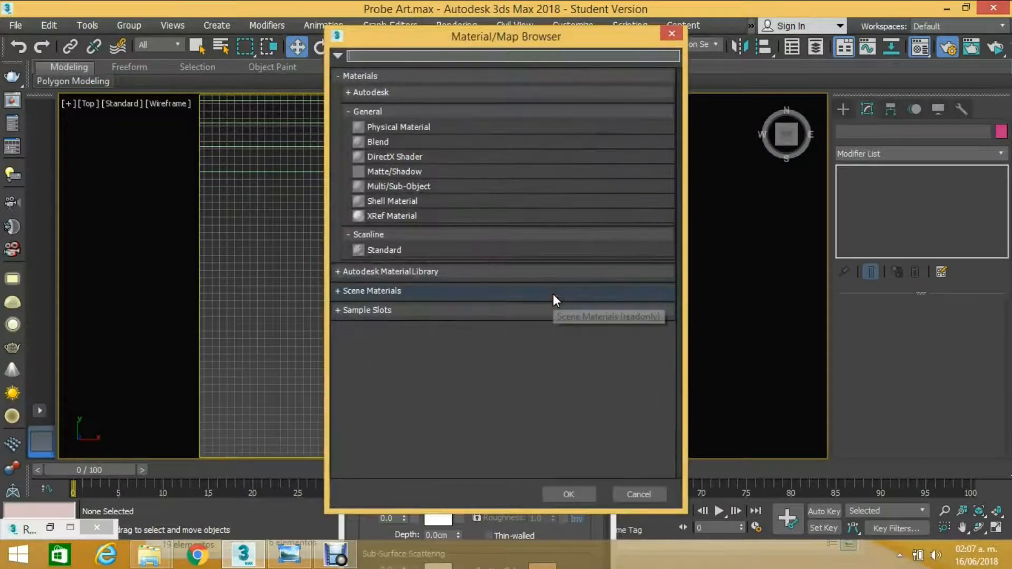
click(374, 251)
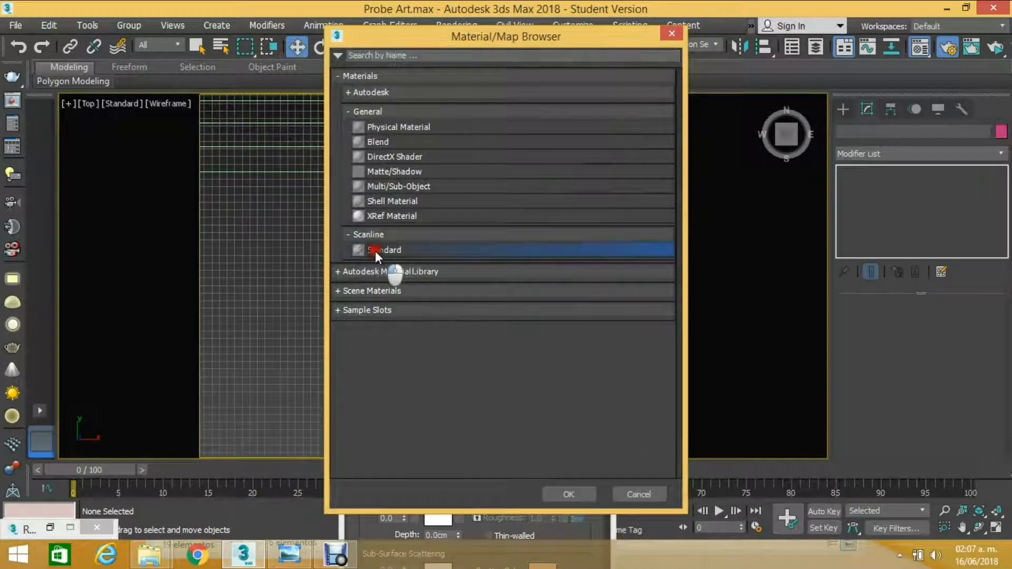
click(569, 493)
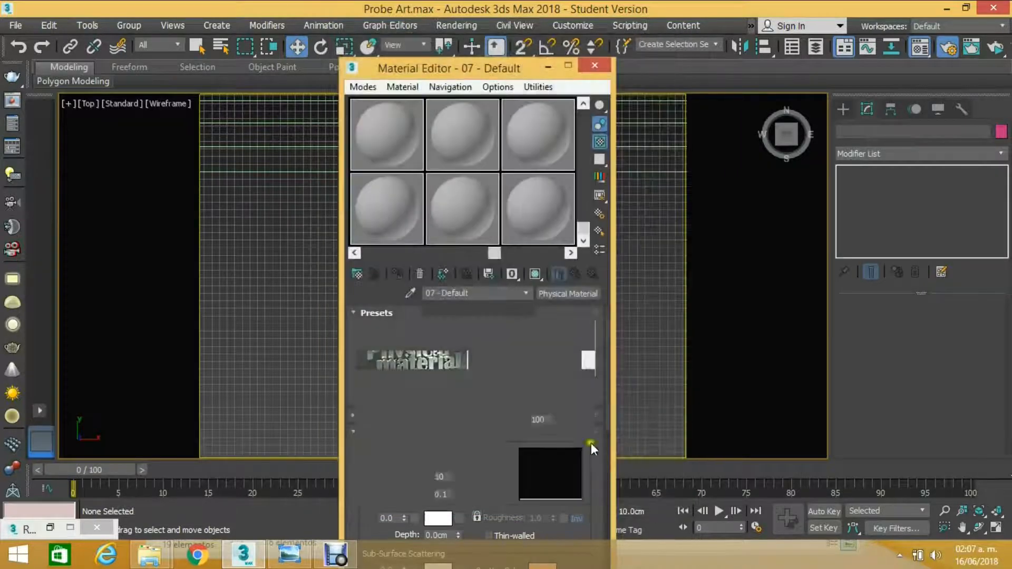
click(565, 297)
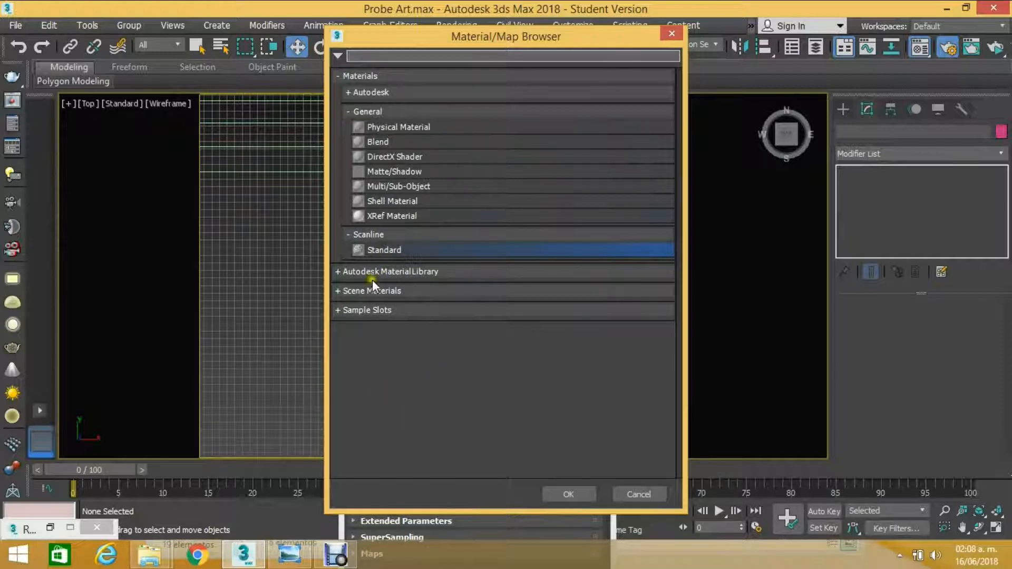
click(407, 129)
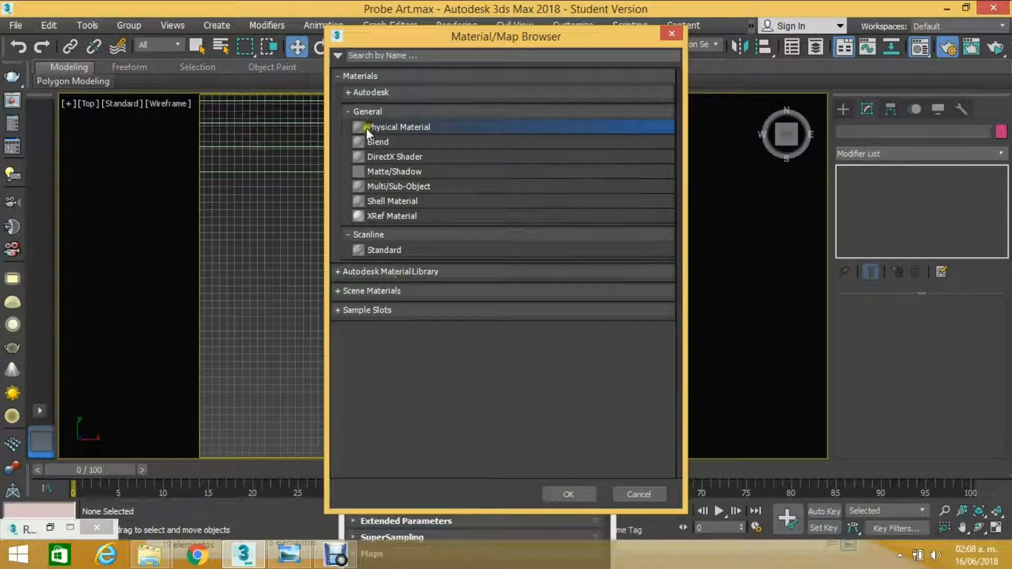
double_click(388, 127)
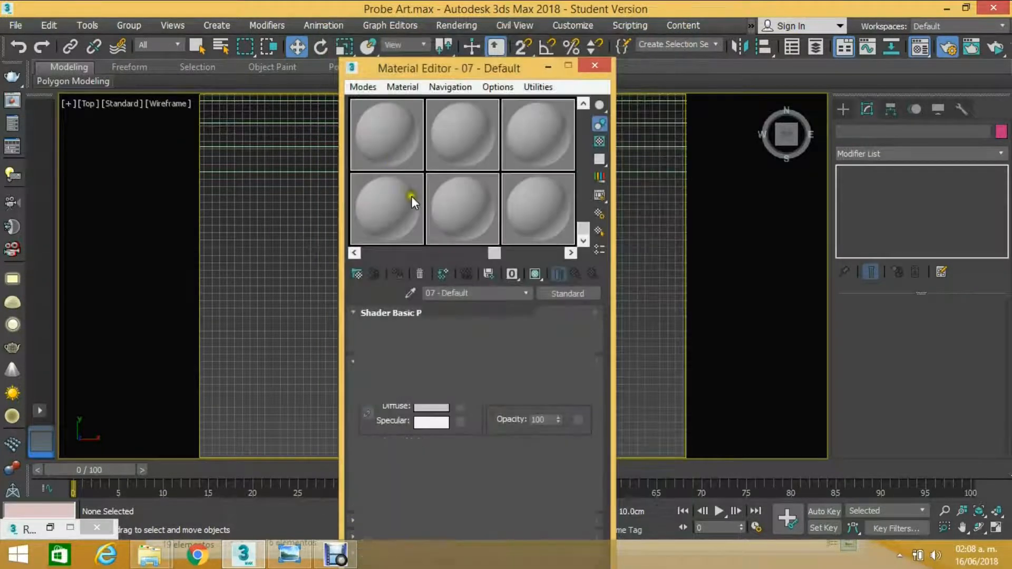
- Check the material type of the unused gray sample slots, including 15, 16, 21 and 22 - Default
click(397, 146)
click(459, 138)
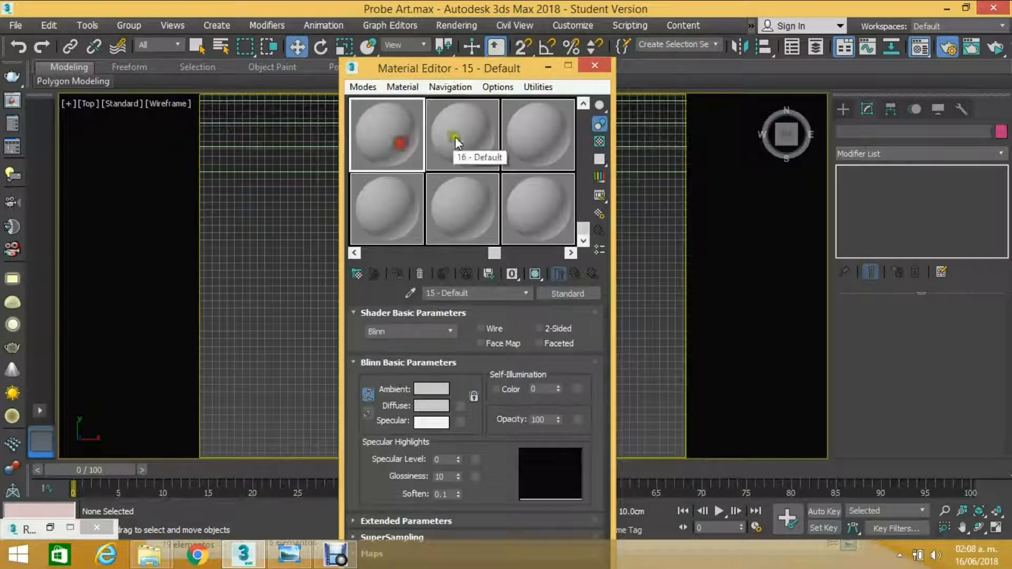
click(400, 141)
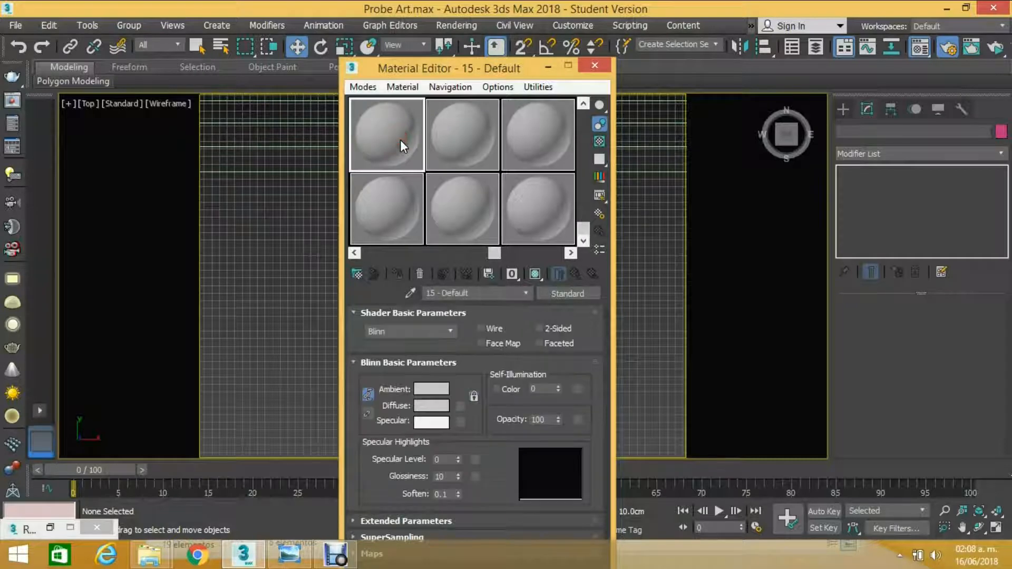
click(518, 140)
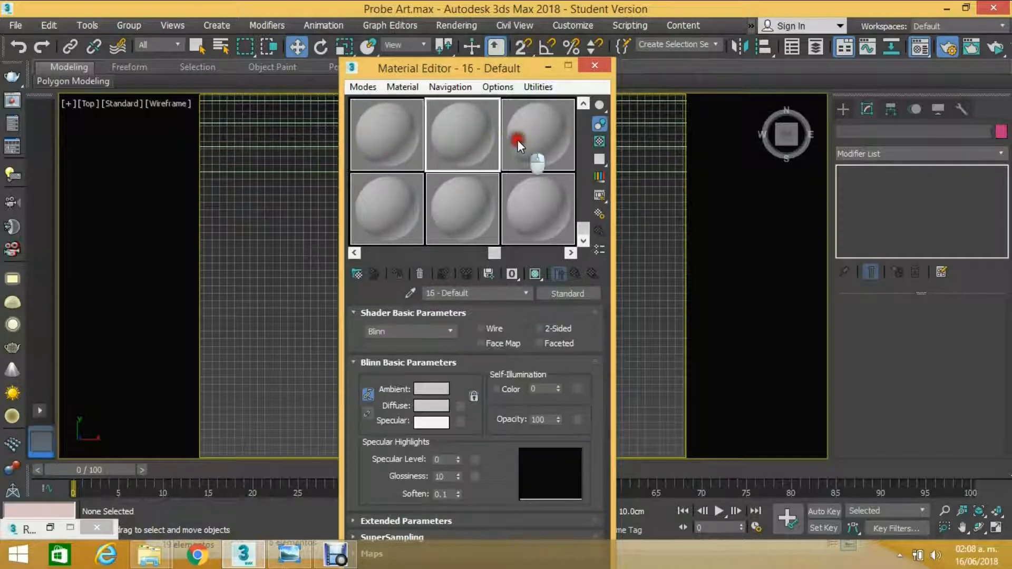
click(519, 233)
click(454, 217)
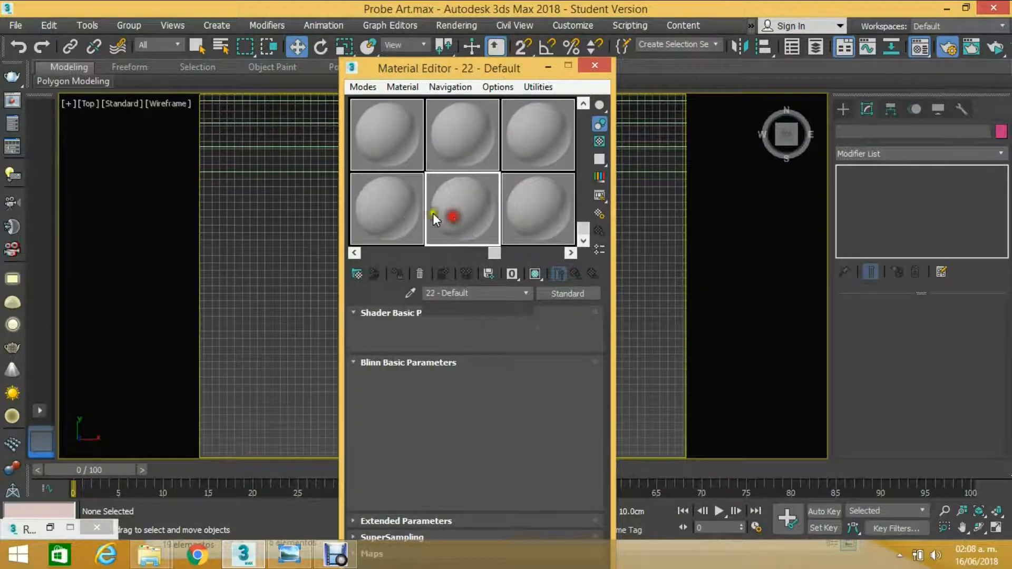
click(384, 212)
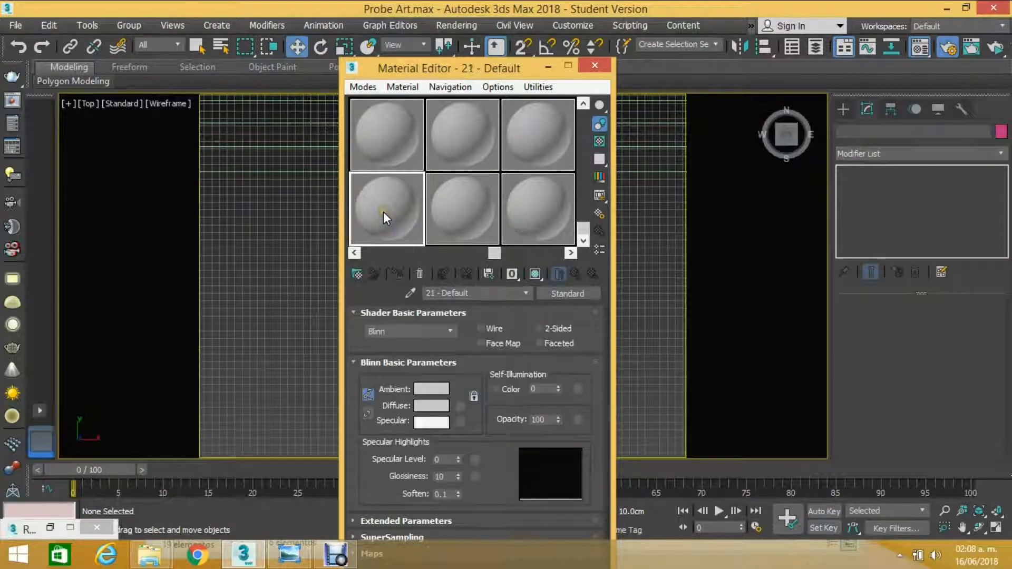
- Look through the remaining sample slots and check the type and parameters of the 08 - Default material
drag(384, 211, 531, 156)
click(581, 118)
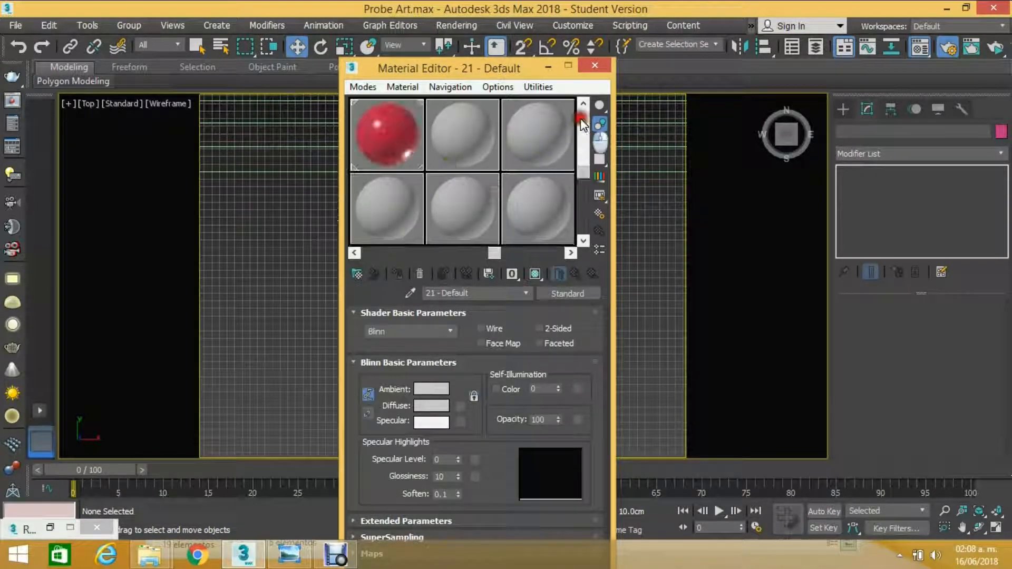
click(355, 253)
click(385, 211)
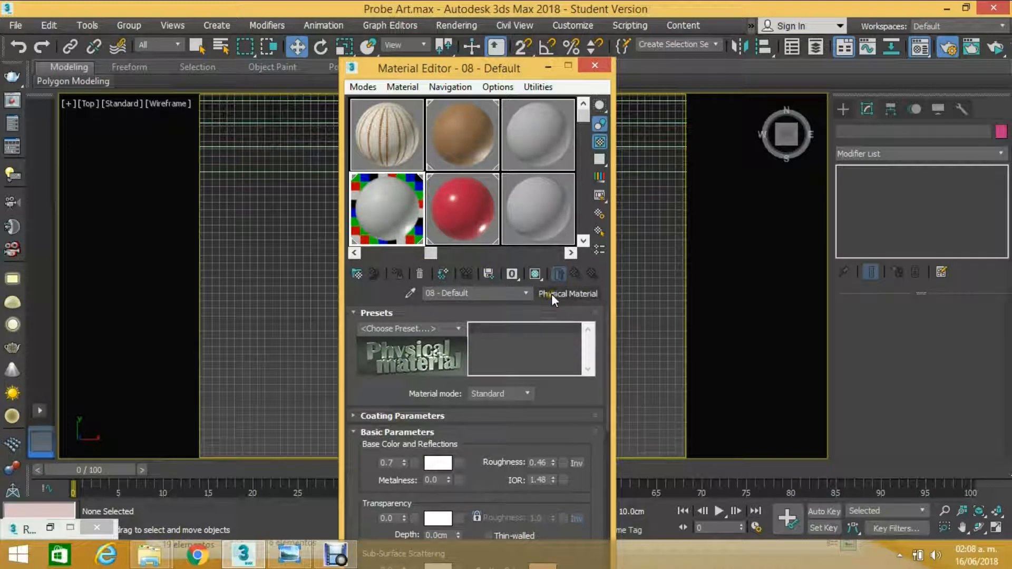
click(584, 241)
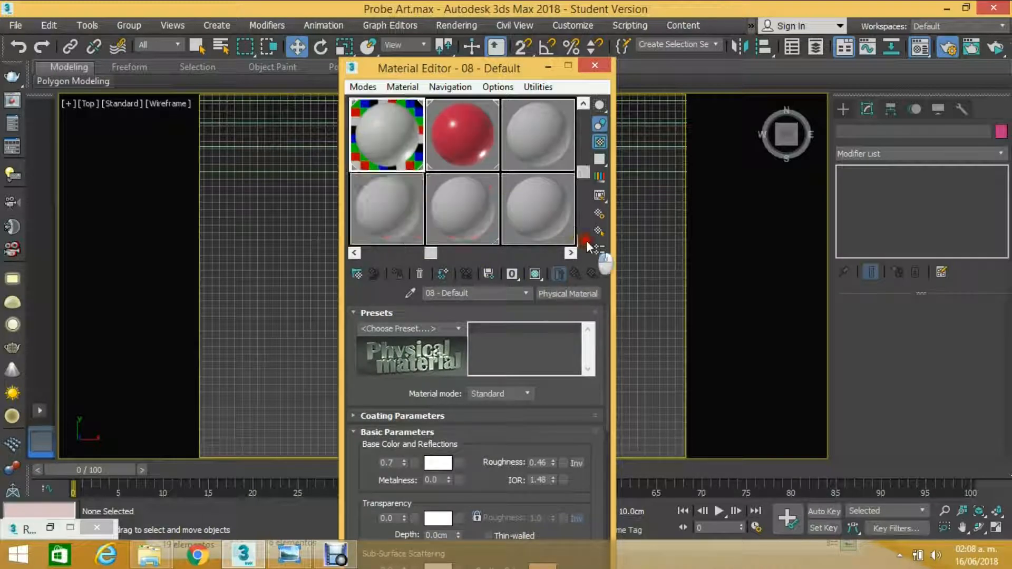
click(586, 103)
drag(586, 103, 584, 241)
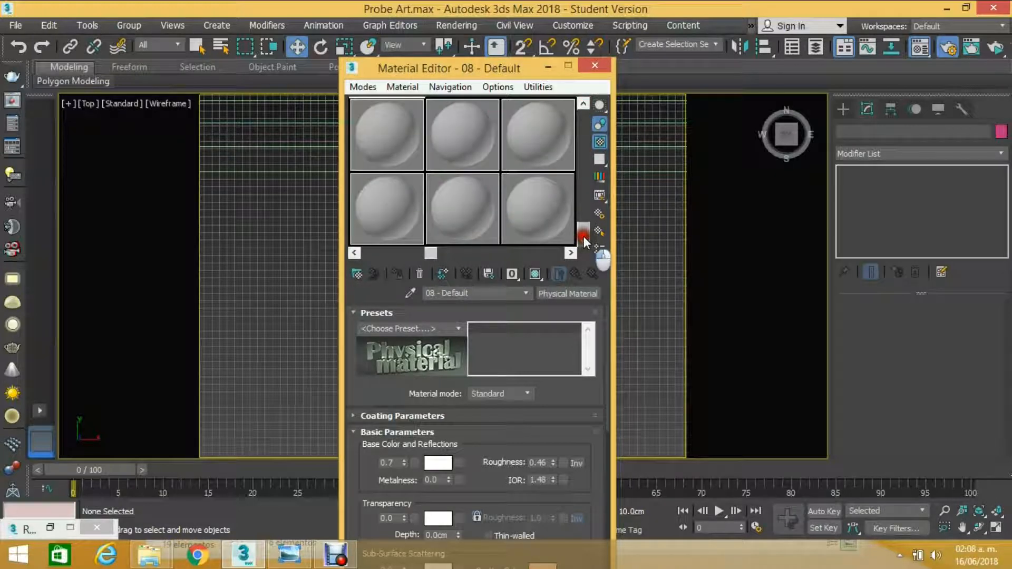
- Change the 14 - Default material to Physical Material and show the checkered background behind its sample
click(391, 124)
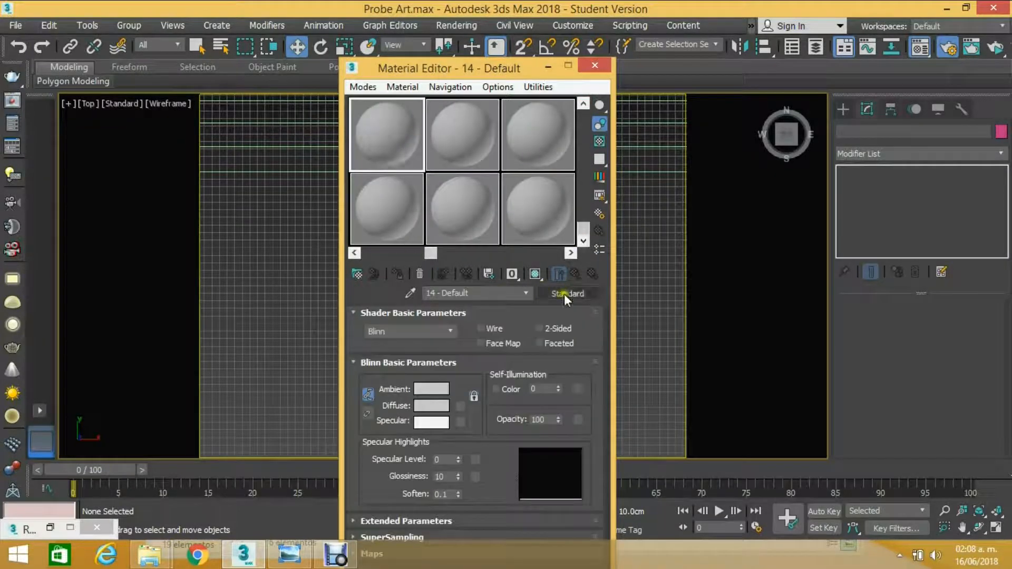
click(565, 295)
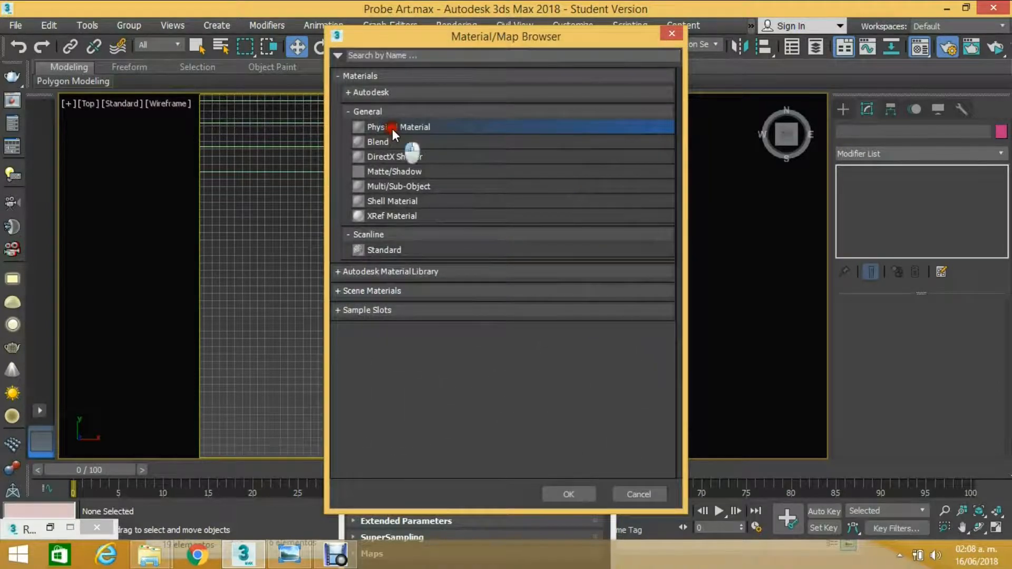
double_click(392, 129)
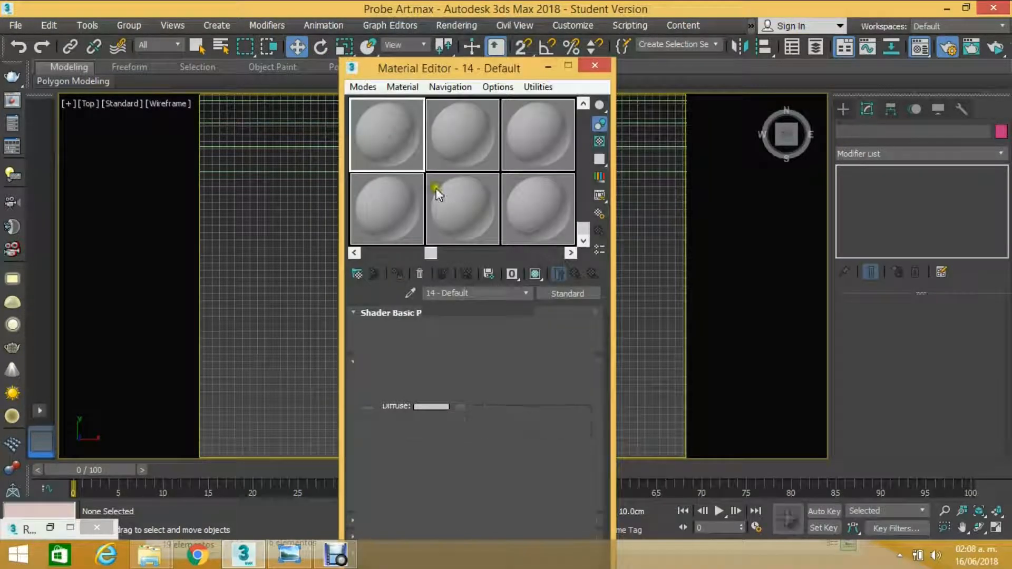
click(600, 141)
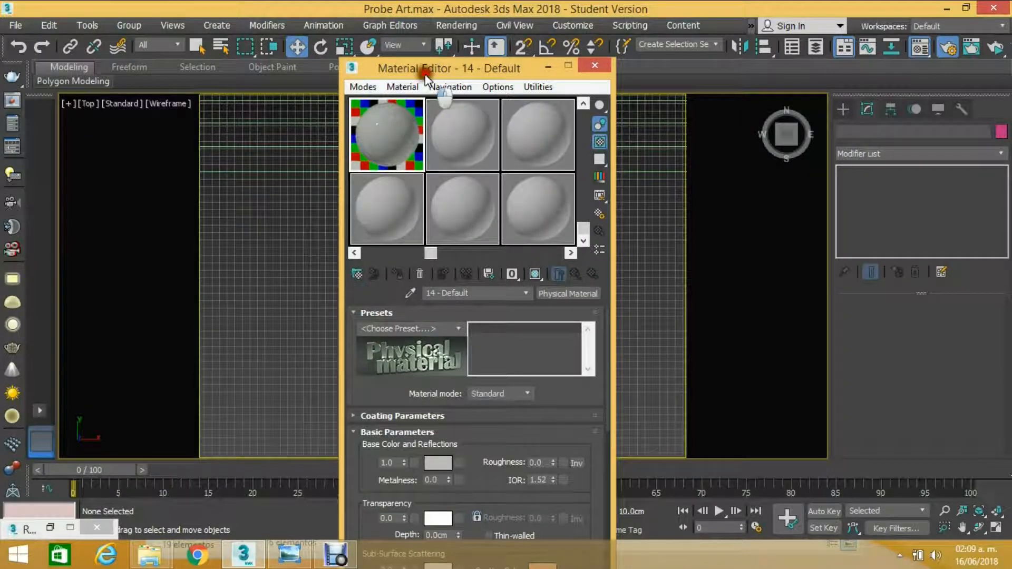
- Apply the Satin Paint preset to the 14 - Default physical material
drag(425, 73, 349, 55)
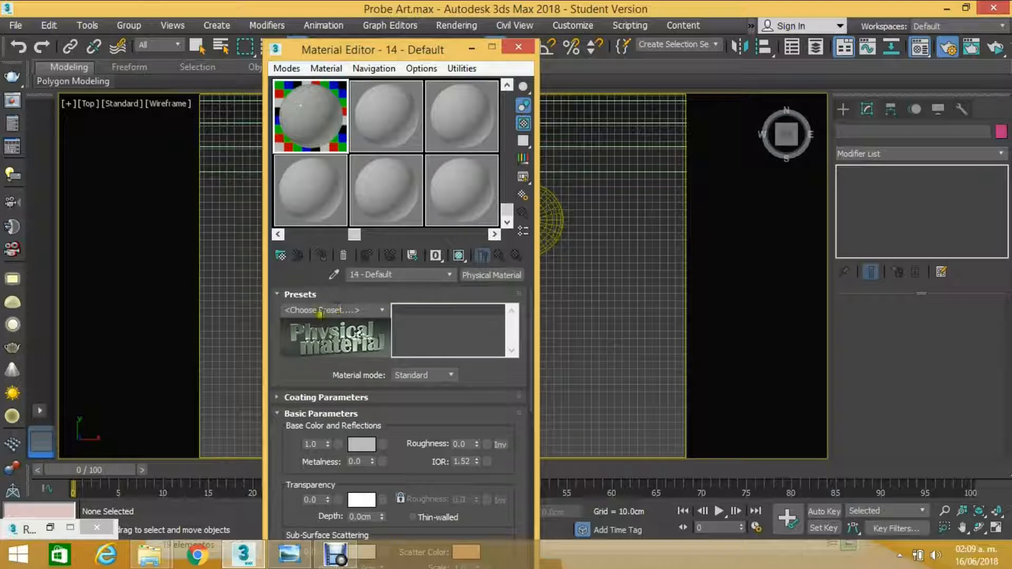
click(384, 310)
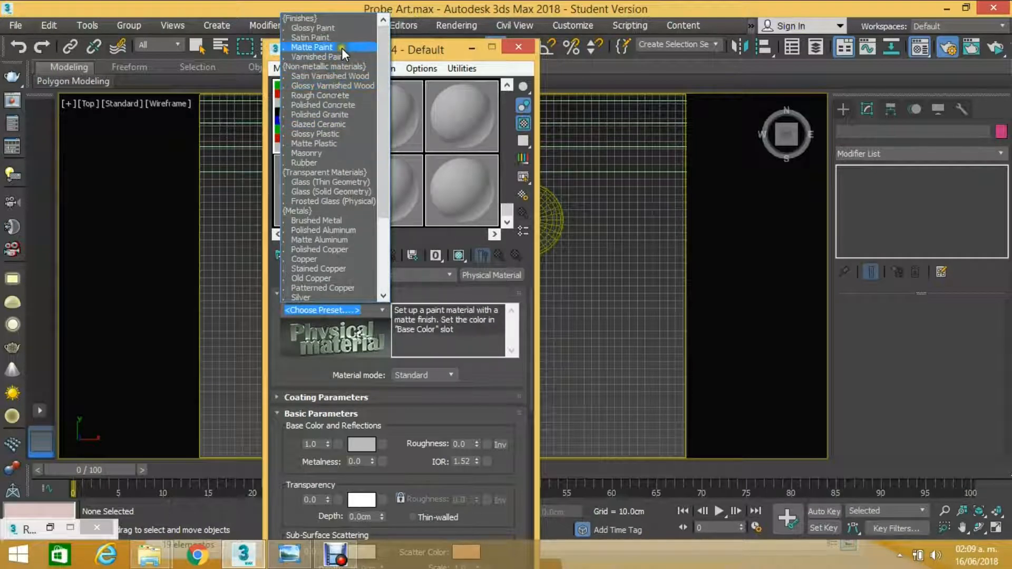
click(308, 39)
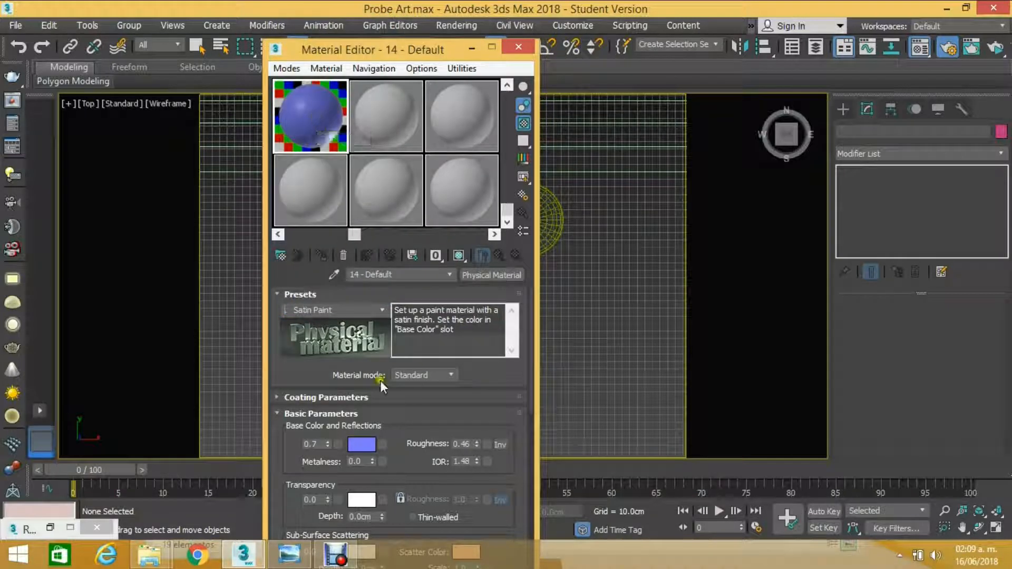
- Set the base color of the 14 - Default physical material to pure white
drag(396, 424, 398, 378)
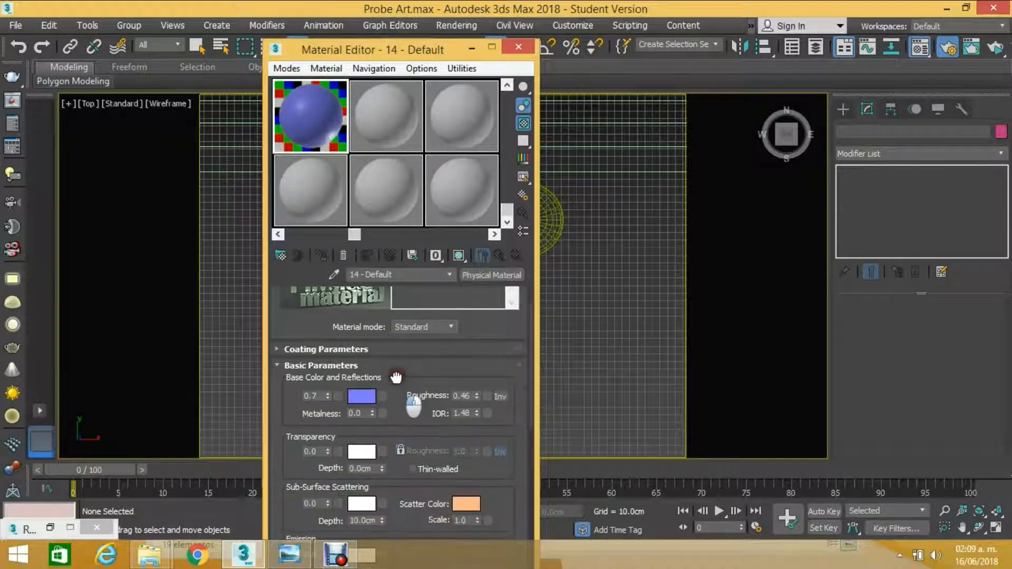
click(357, 393)
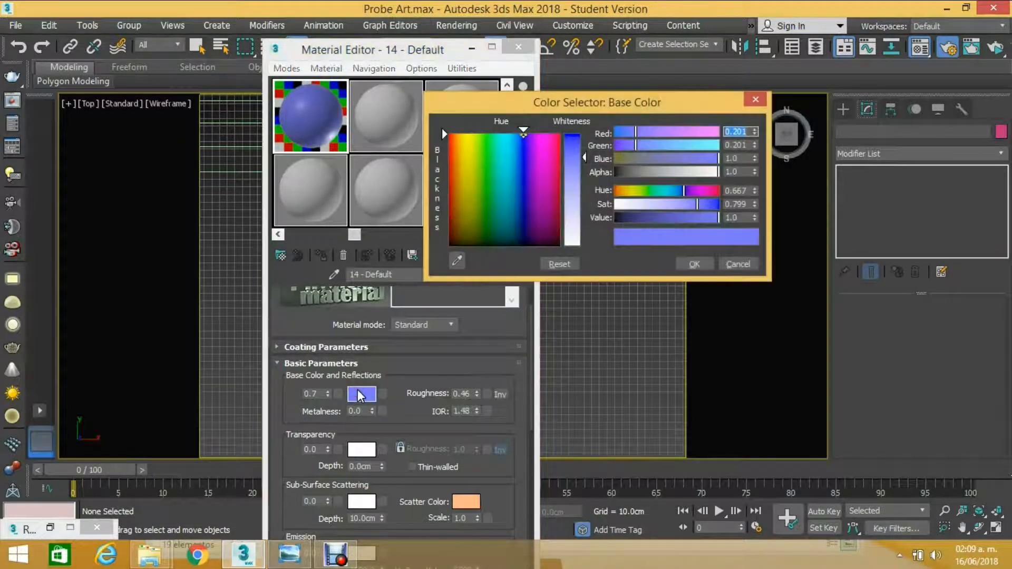
click(573, 205)
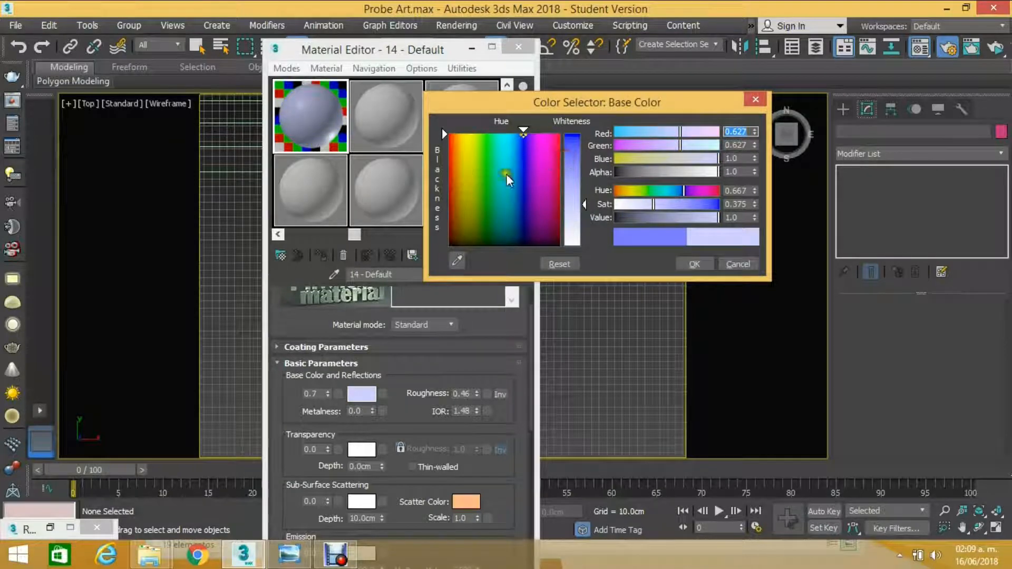
click(537, 156)
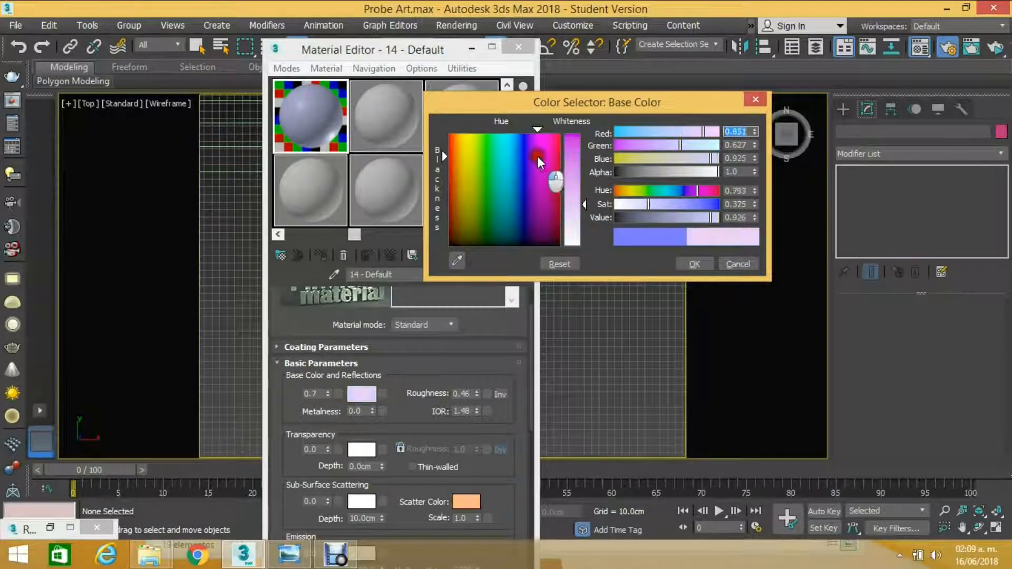
click(571, 135)
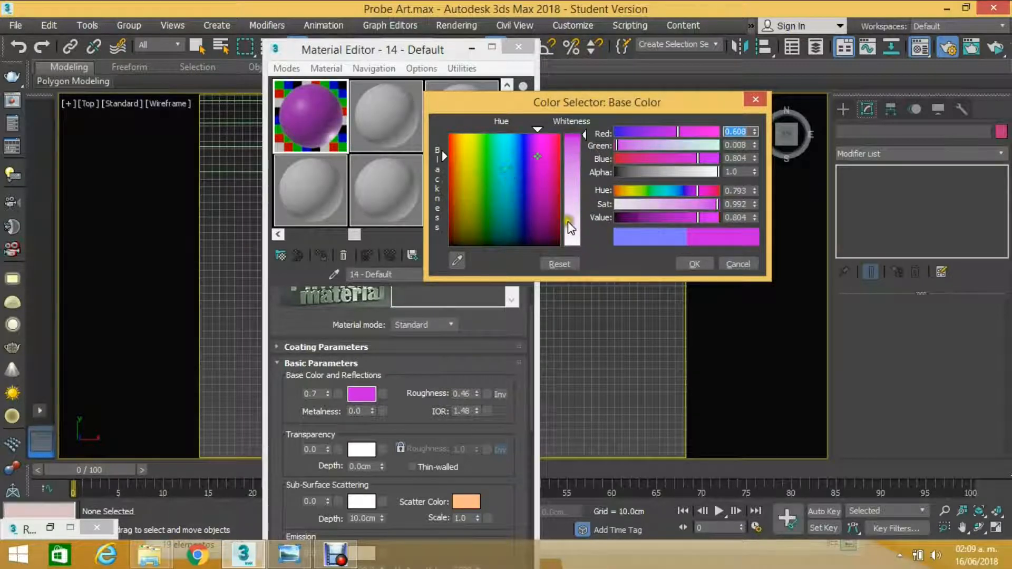
click(574, 246)
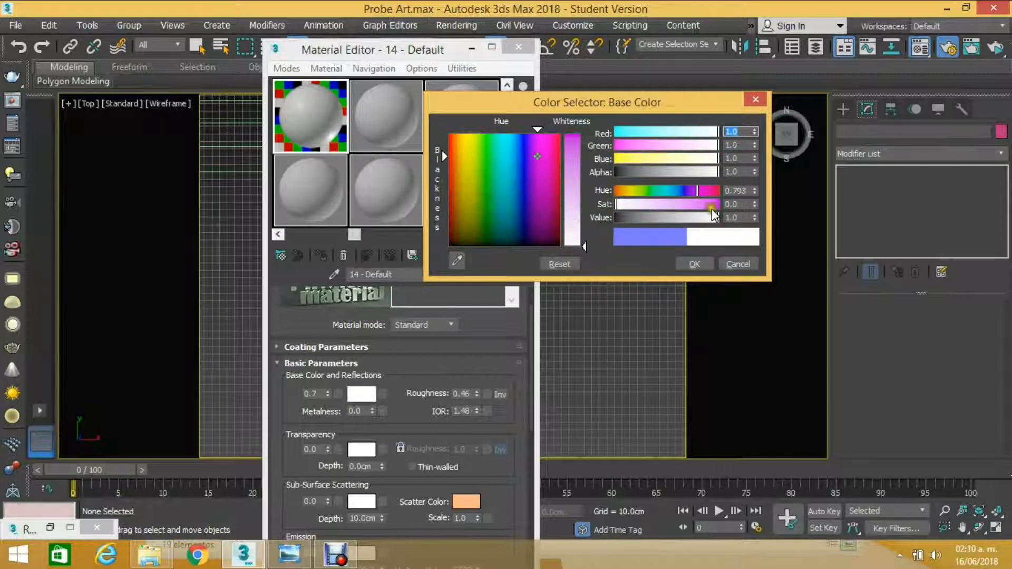
click(697, 263)
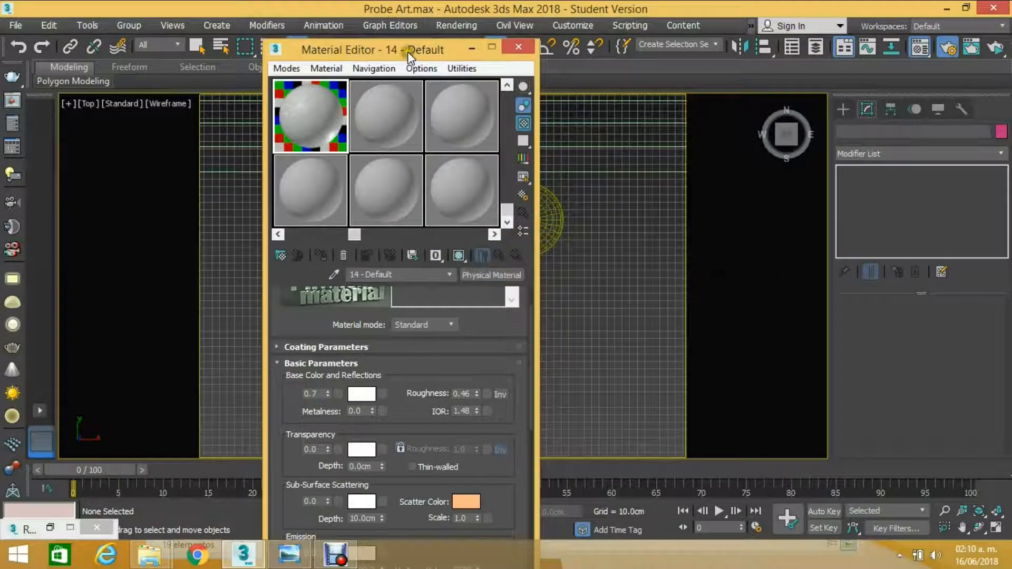
- Move the Material Editor aside and box-select the backdrop plane, torus knot and small sphere in the Top view
drag(408, 46, 698, 118)
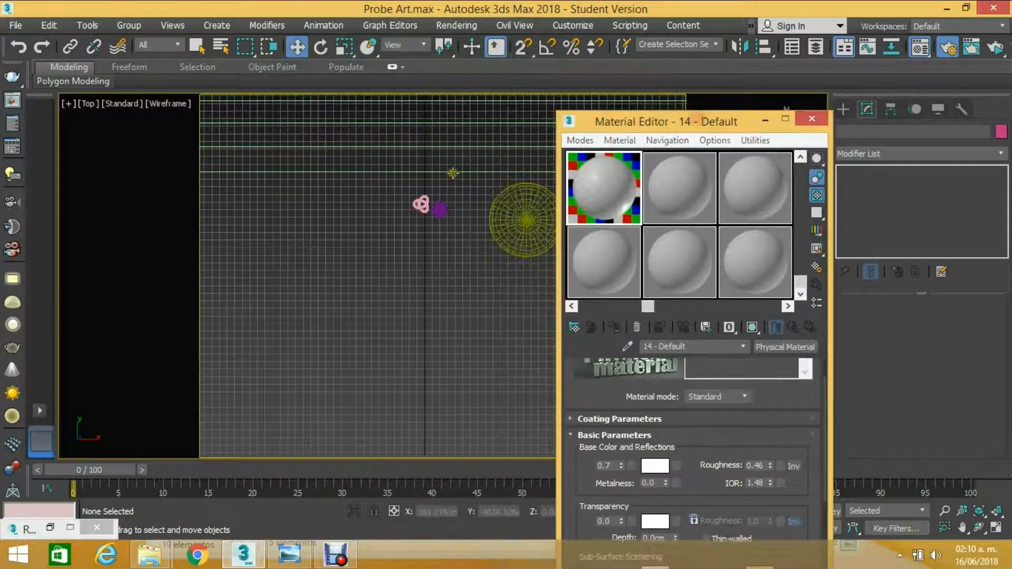
middle_drag(452, 174, 403, 176)
drag(347, 227, 407, 130)
scroll(407, 163, down, 3)
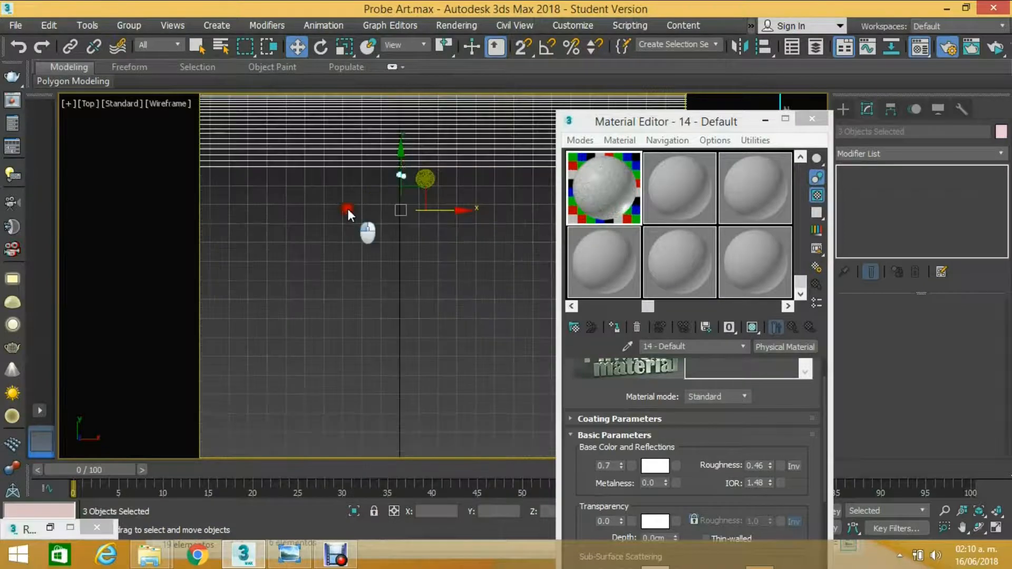
click(372, 188)
scroll(376, 186, up, 4)
drag(356, 228, 451, 115)
- Examine the 14 - Default sample in an enlarged preview window, and close the preview
double_click(601, 215)
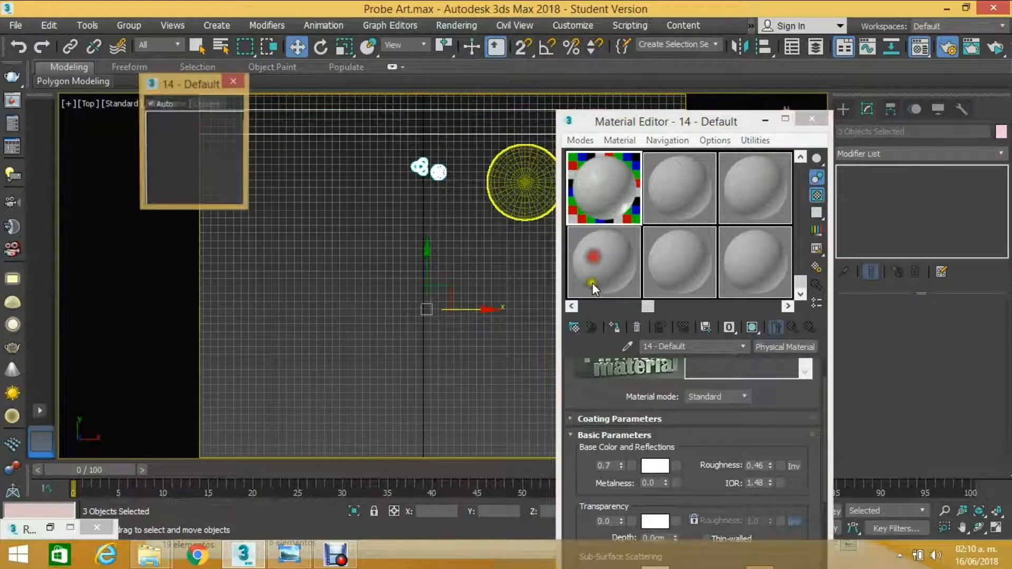
click(233, 82)
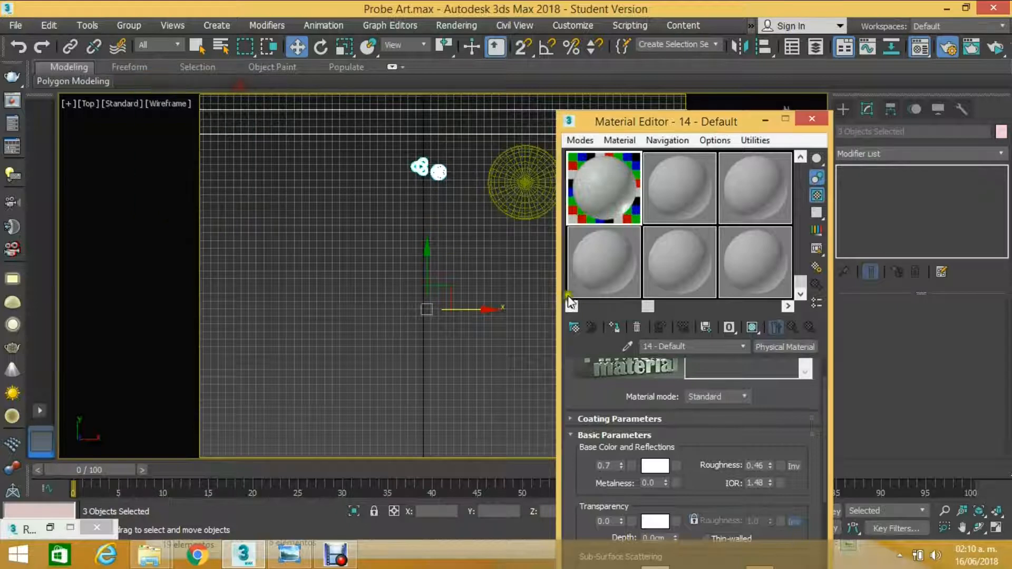
double_click(597, 163)
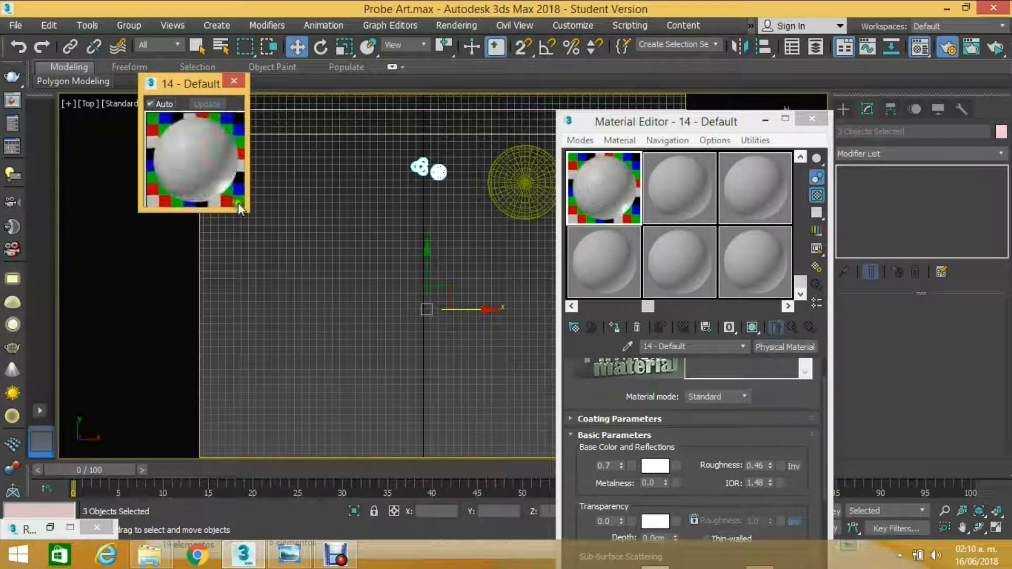
drag(248, 210, 442, 379)
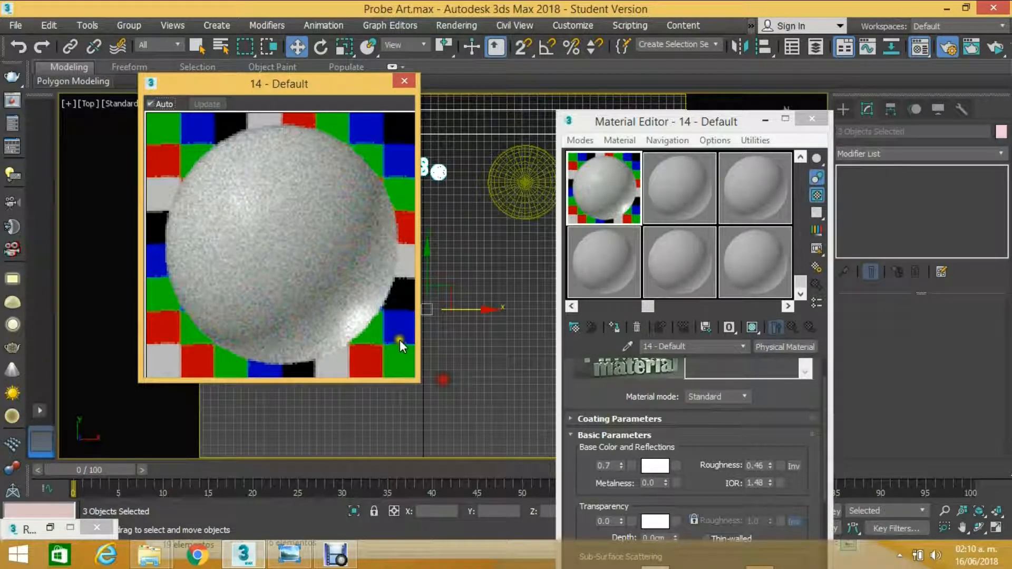
click(404, 82)
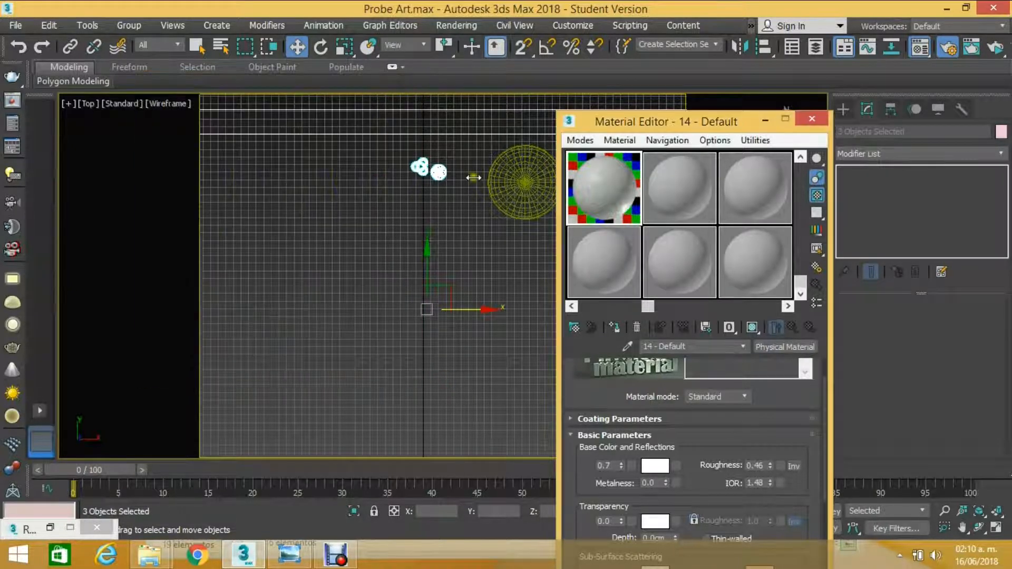
click(617, 321)
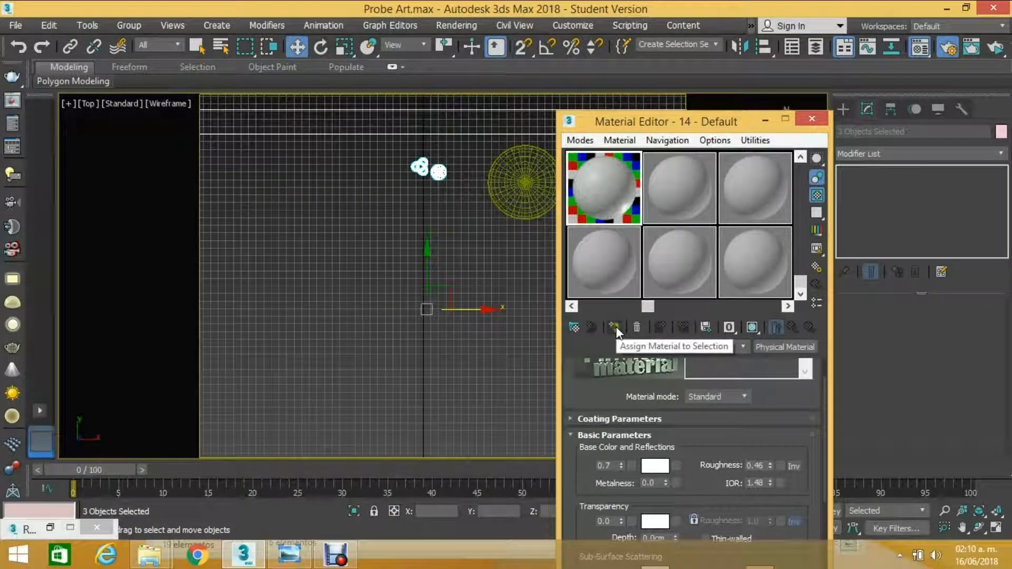
click(429, 224)
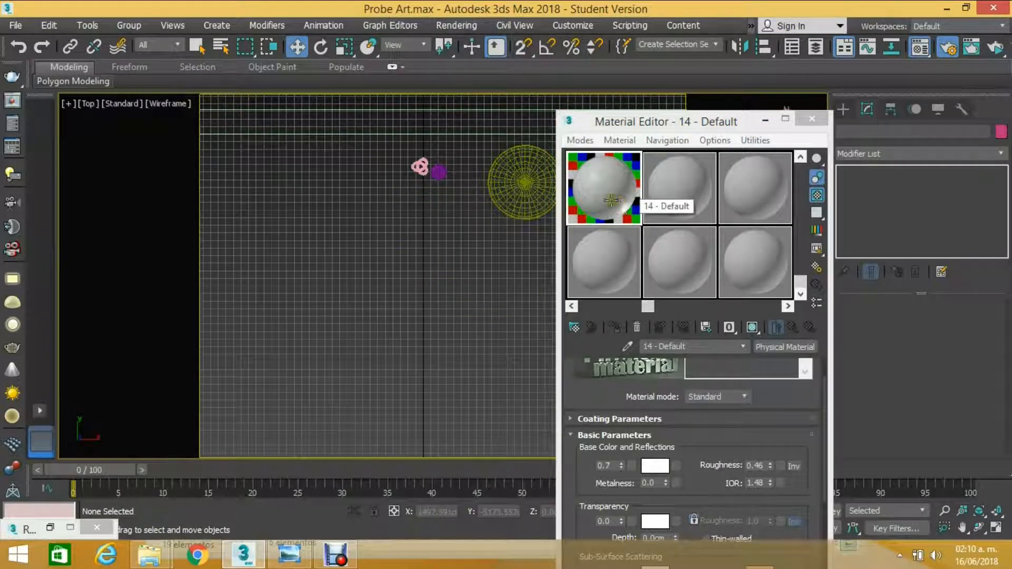
drag(364, 123, 442, 154)
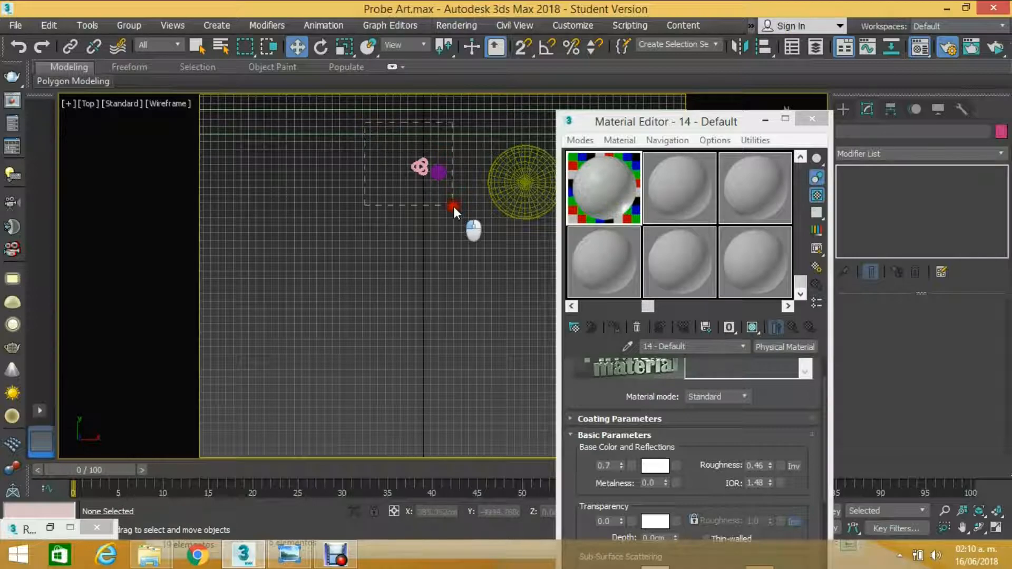
drag(453, 207, 454, 206)
scroll(405, 172, down, 2)
click(389, 187)
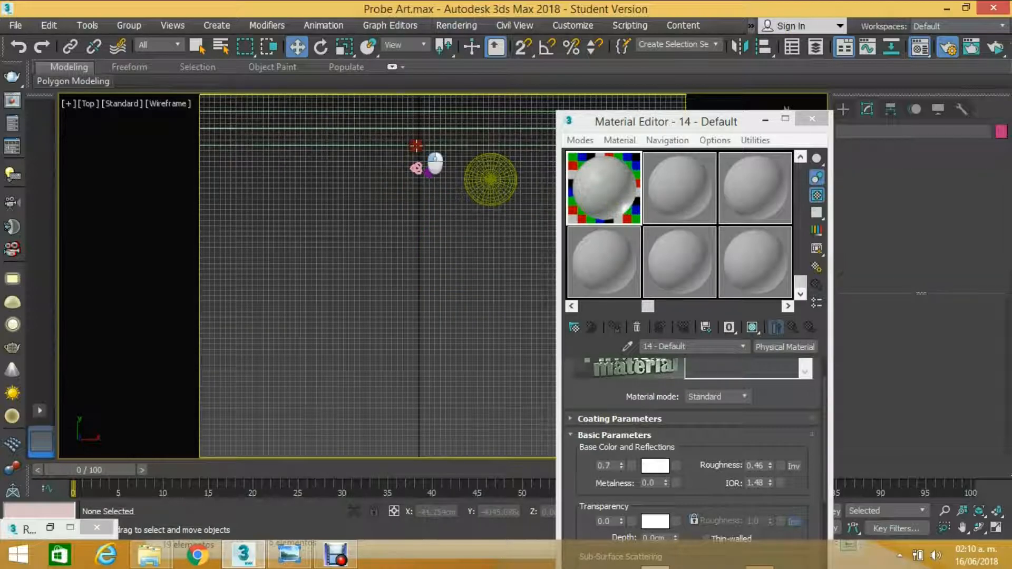
click(381, 154)
drag(391, 137, 442, 199)
click(405, 201)
scroll(425, 154, up, 2)
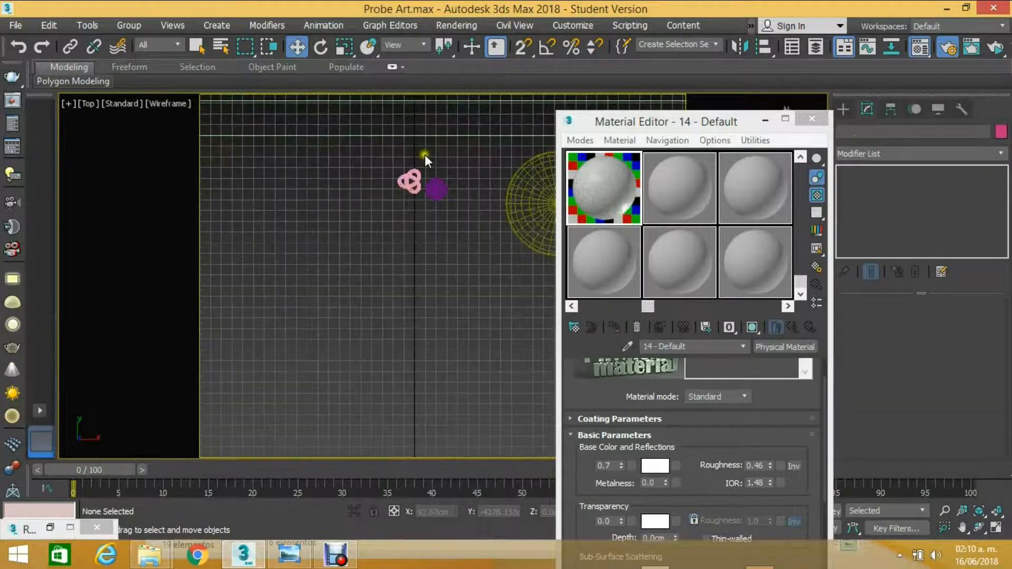
- Assign the 14 - Default material to the backdrop plane, torus knot and small sphere together
click(432, 135)
click(409, 182)
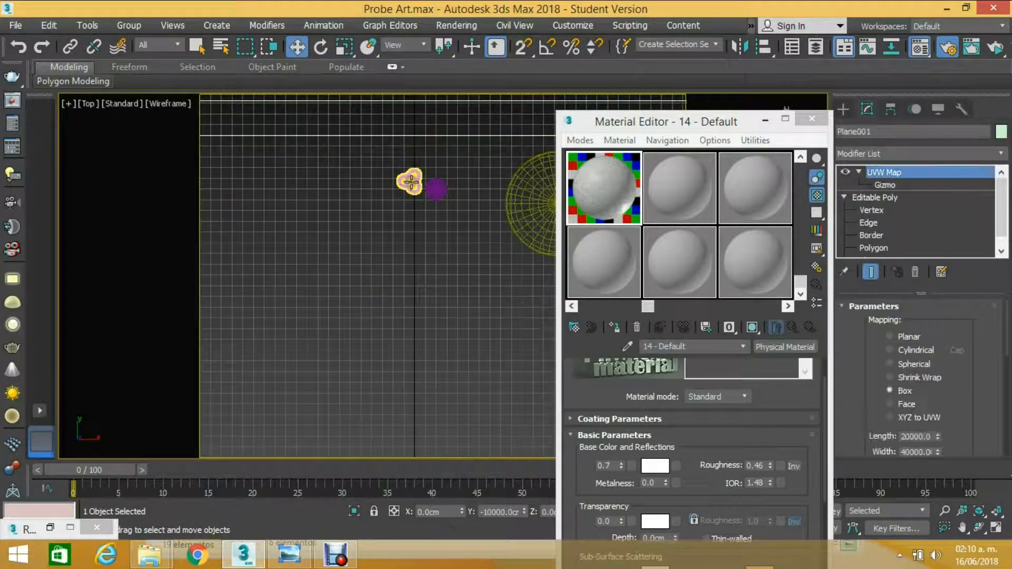
ctrl+click(436, 190)
ctrl+click(543, 187)
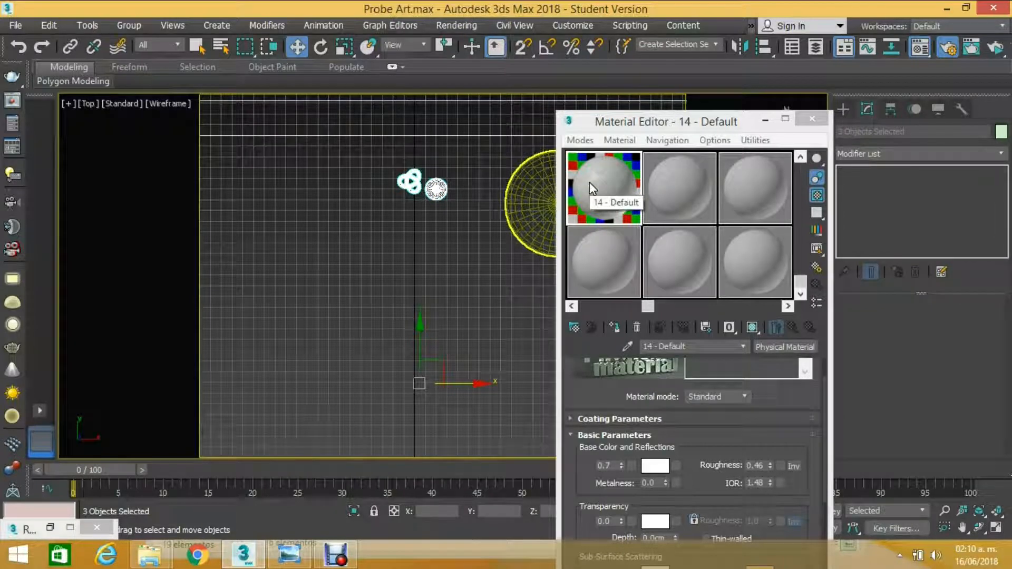
click(589, 182)
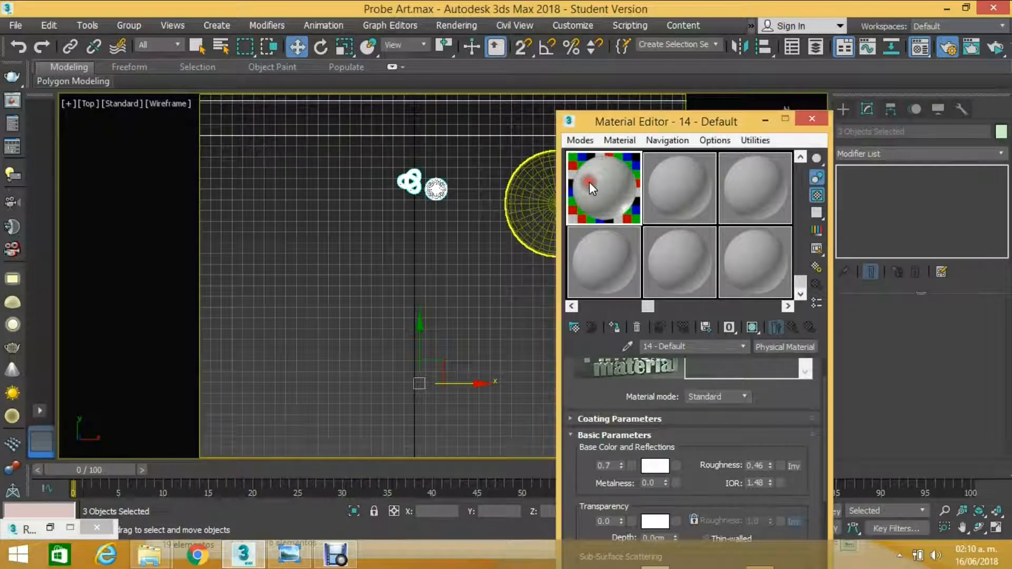
click(614, 327)
- Minimize the Material Editor and close the minimized Render Setup window to clear the workspace
middle_drag(445, 243, 435, 268)
scroll(429, 232, up, 5)
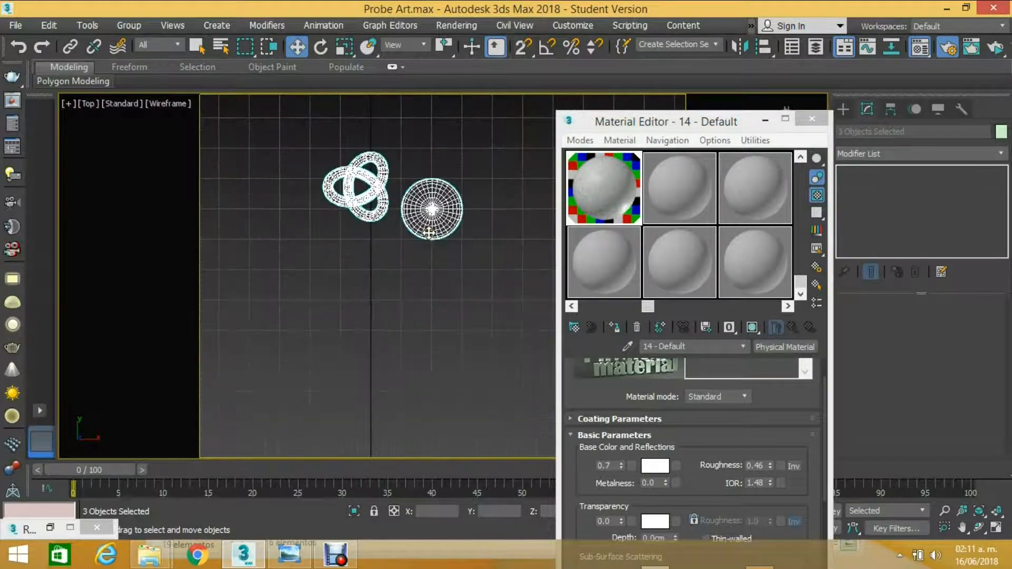
scroll(430, 232, down, 6)
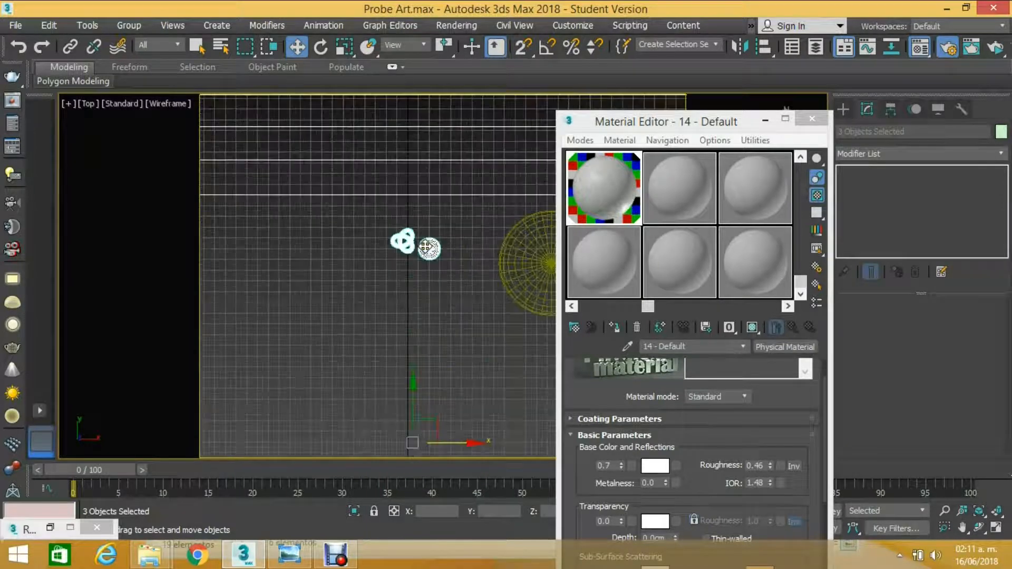
scroll(426, 247, up, 2)
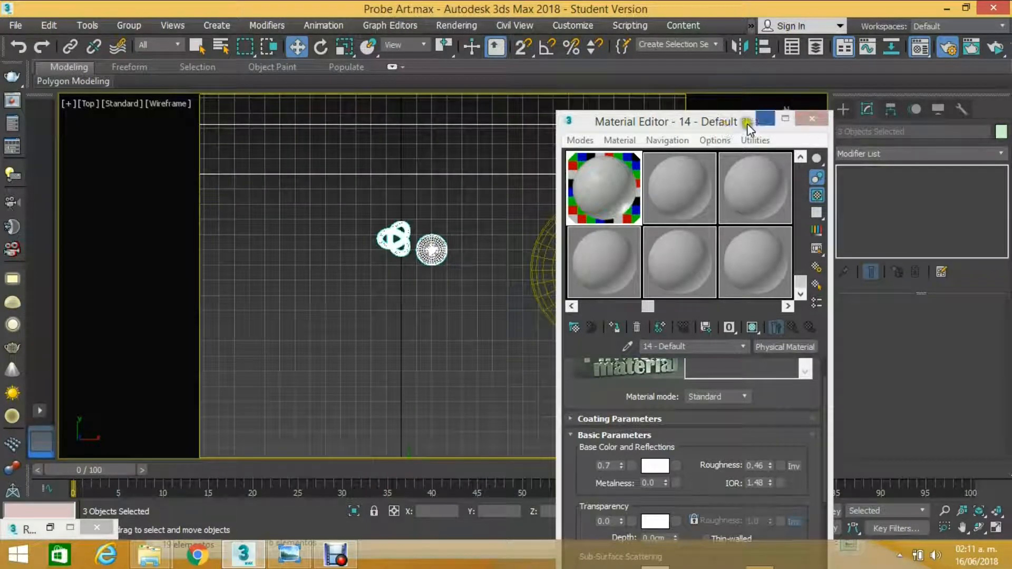
drag(666, 118, 505, 144)
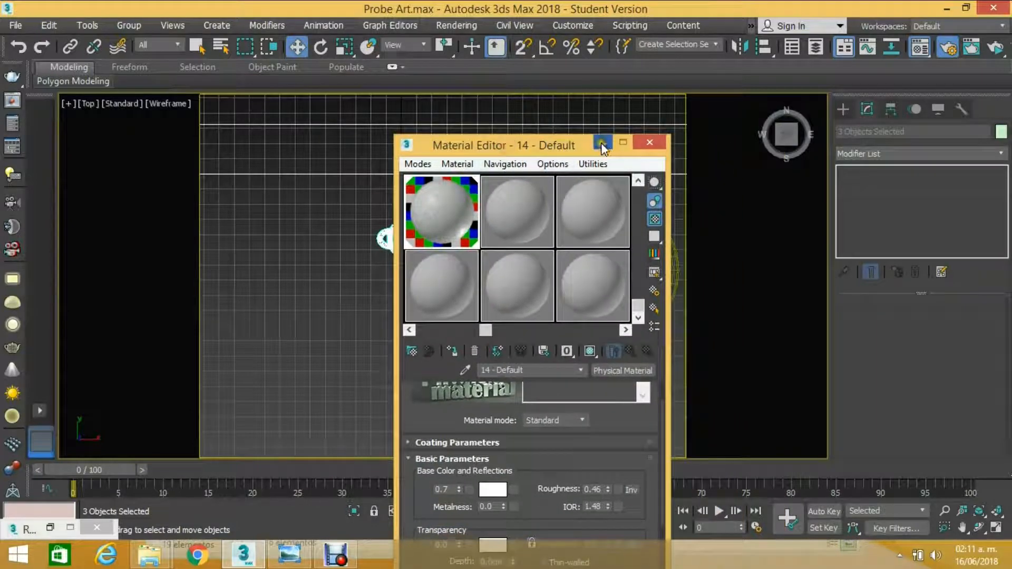
click(602, 144)
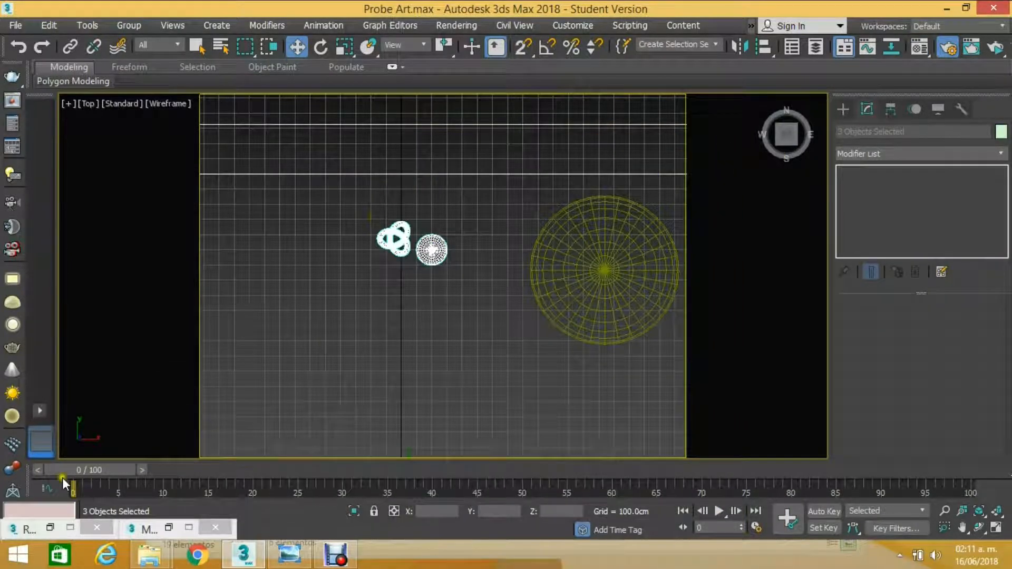
scroll(393, 244, up, 5)
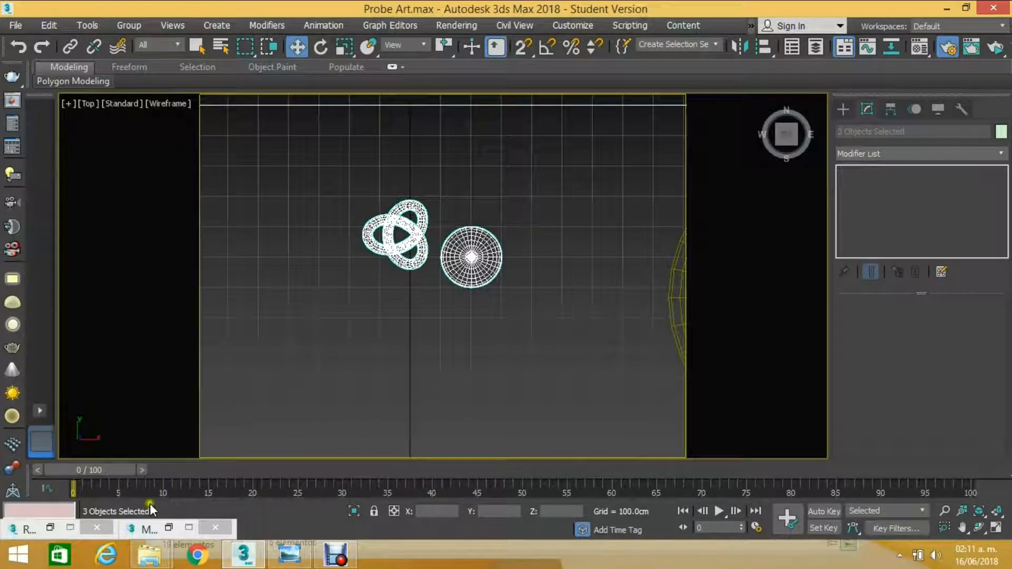
click(104, 529)
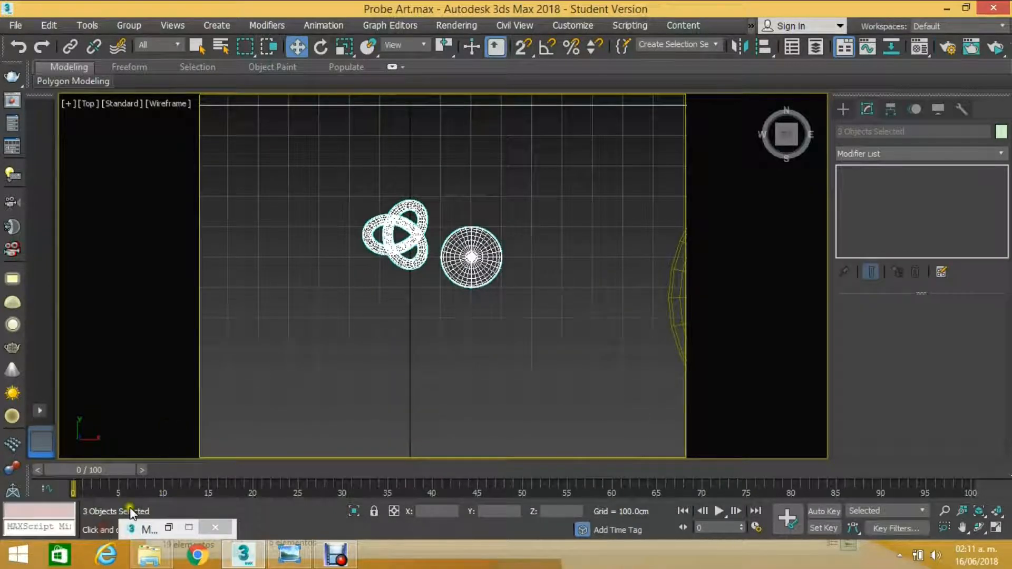
- Place a targeted Physical camera in the Top view in front of the objects, aimed past the torus knot toward the backdrop, target distance about 1290
click(843, 109)
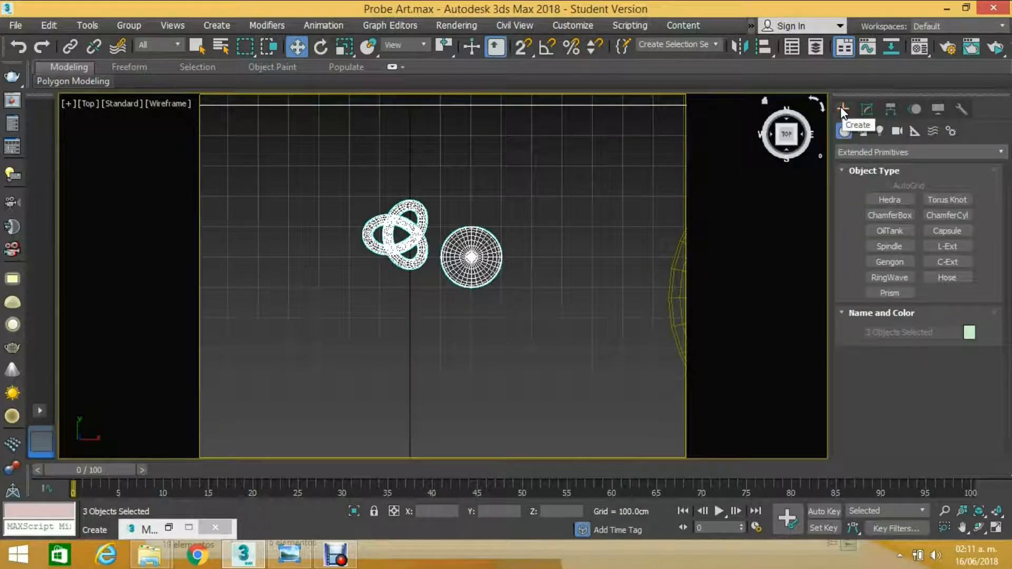
click(899, 132)
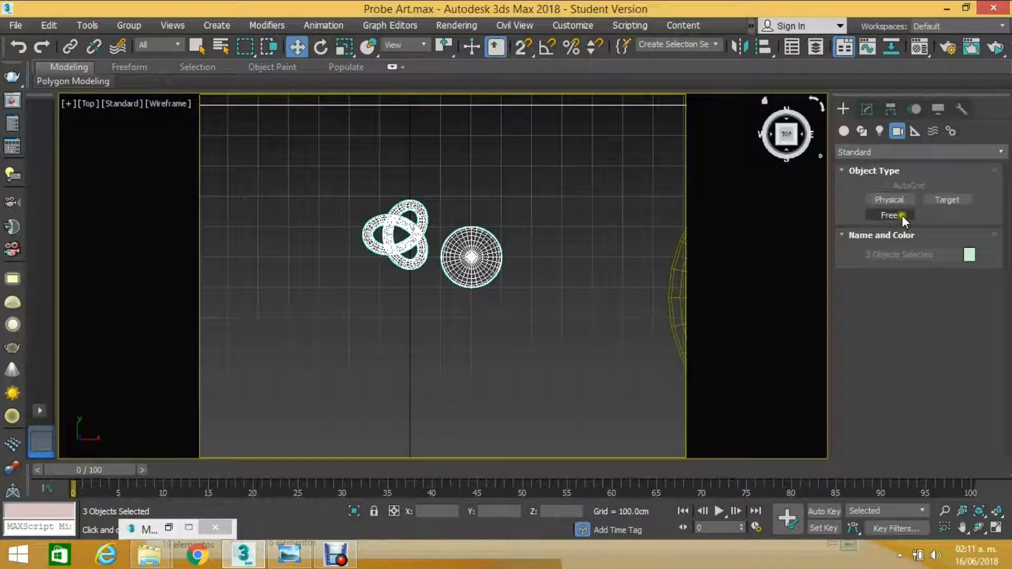
click(897, 199)
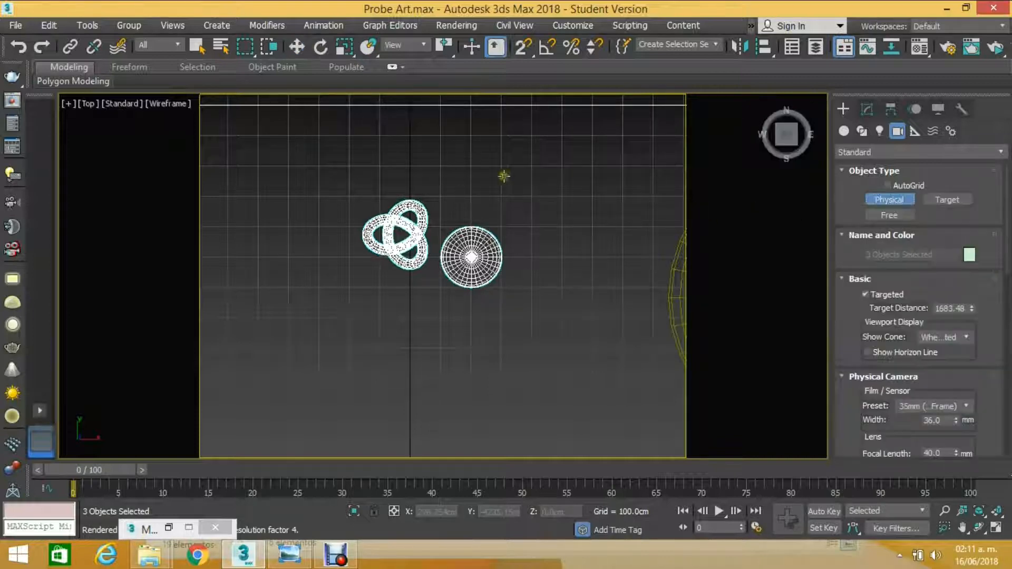
middle_drag(501, 175, 488, 162)
scroll(480, 168, down, 5)
scroll(474, 174, up, 4)
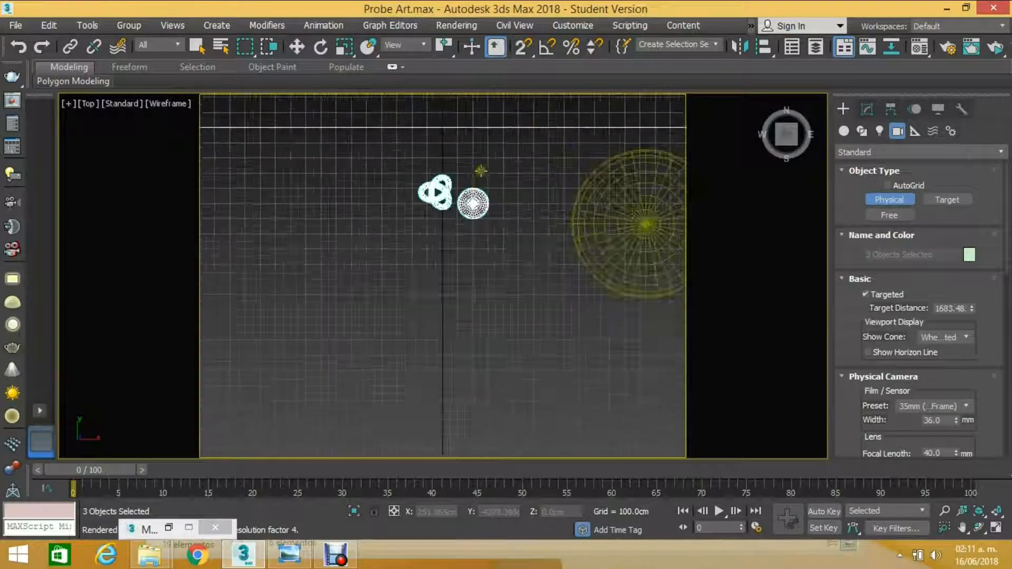
scroll(457, 248, down, 4)
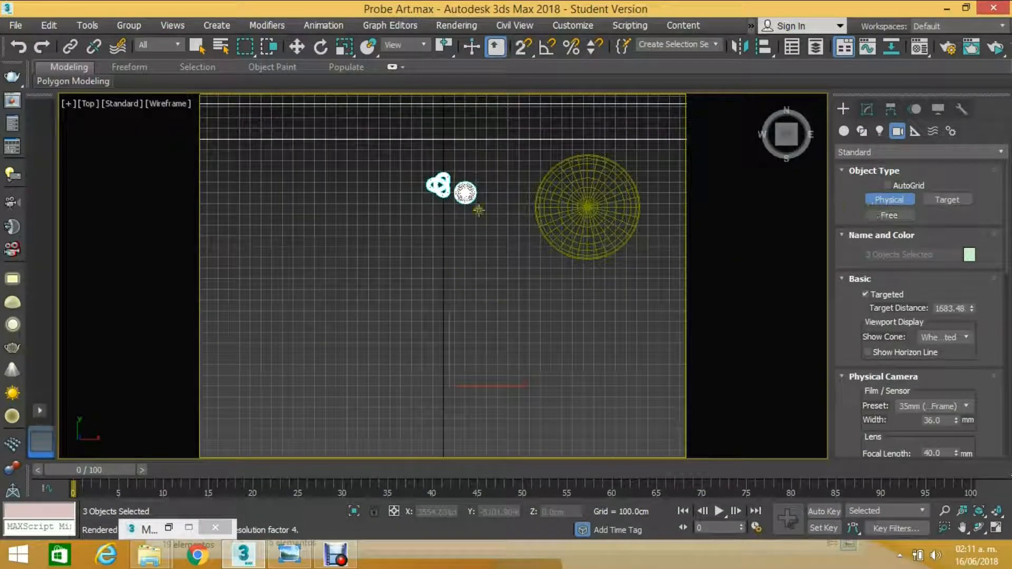
drag(450, 299, 447, 152)
mouse_move(446, 151)
mouse_down()
mouse_move(445, 172)
mouse_move(445, 160)
mouse_up()
scroll(442, 167, up, 5)
scroll(433, 163, down, 5)
scroll(432, 163, up, 3)
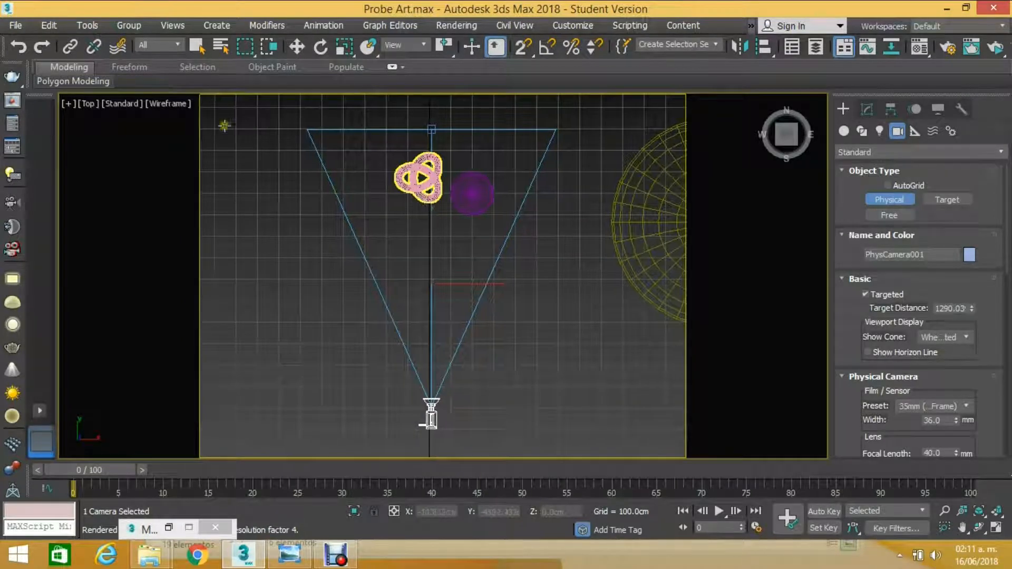
- Switch the Top viewport to the PhysCamera001 view and display it with Default Shading
click(88, 104)
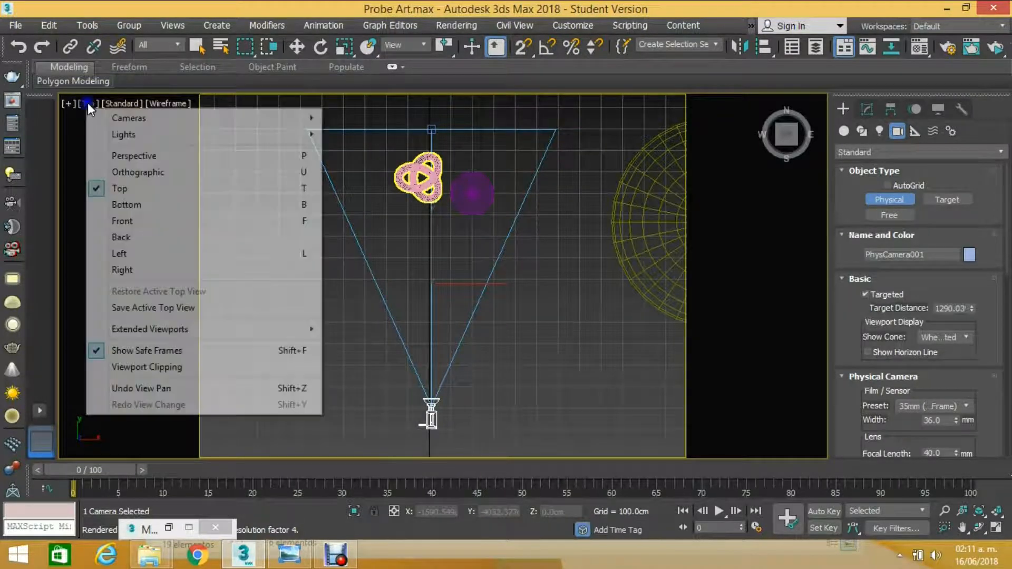
mouse_move(134, 118)
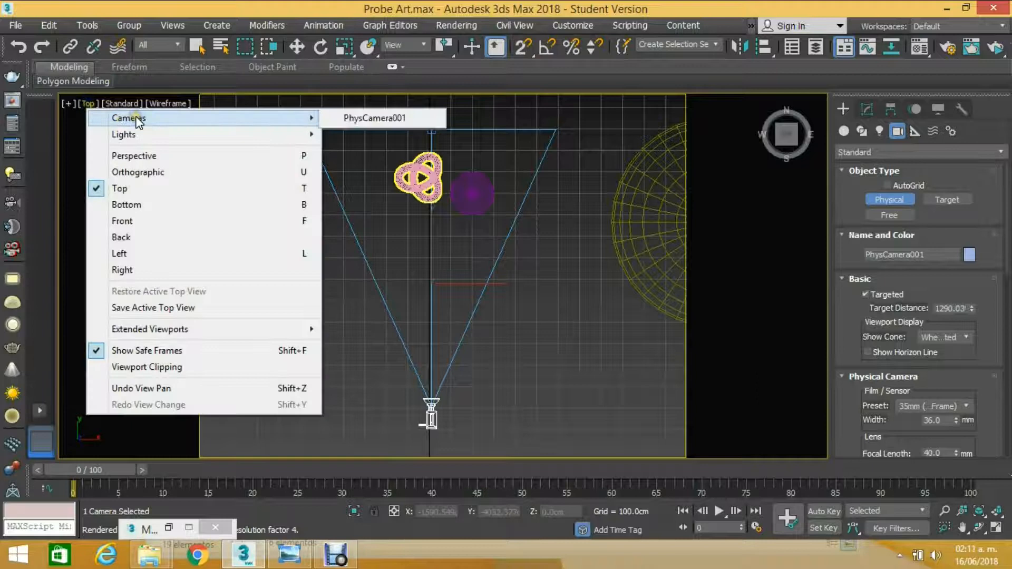
click(366, 120)
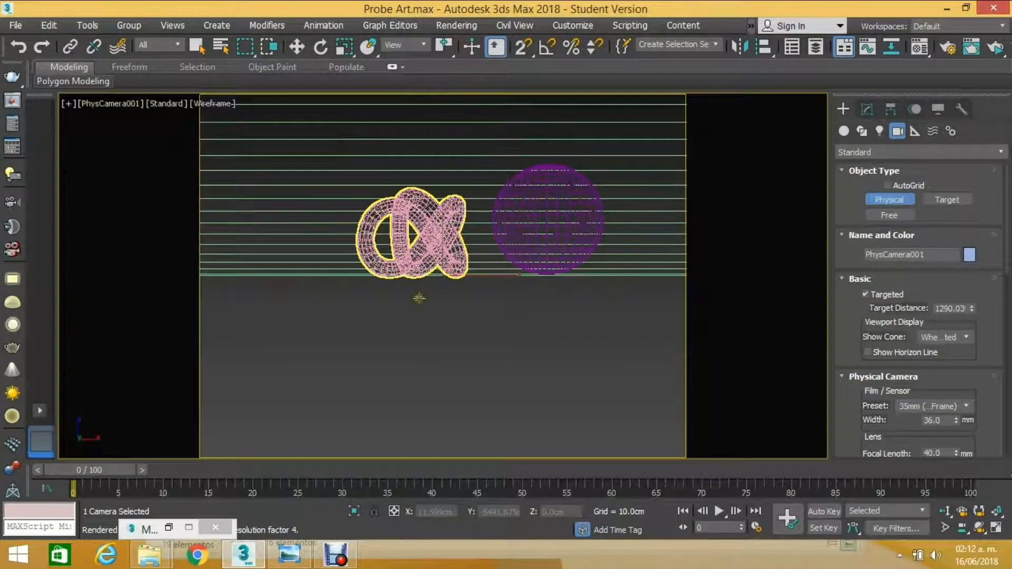
click(205, 105)
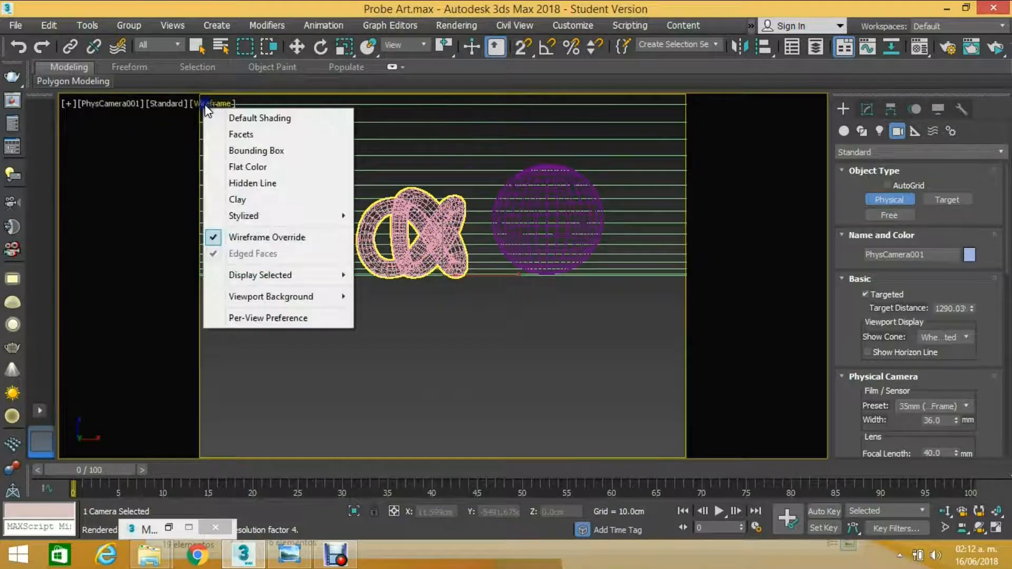
click(250, 120)
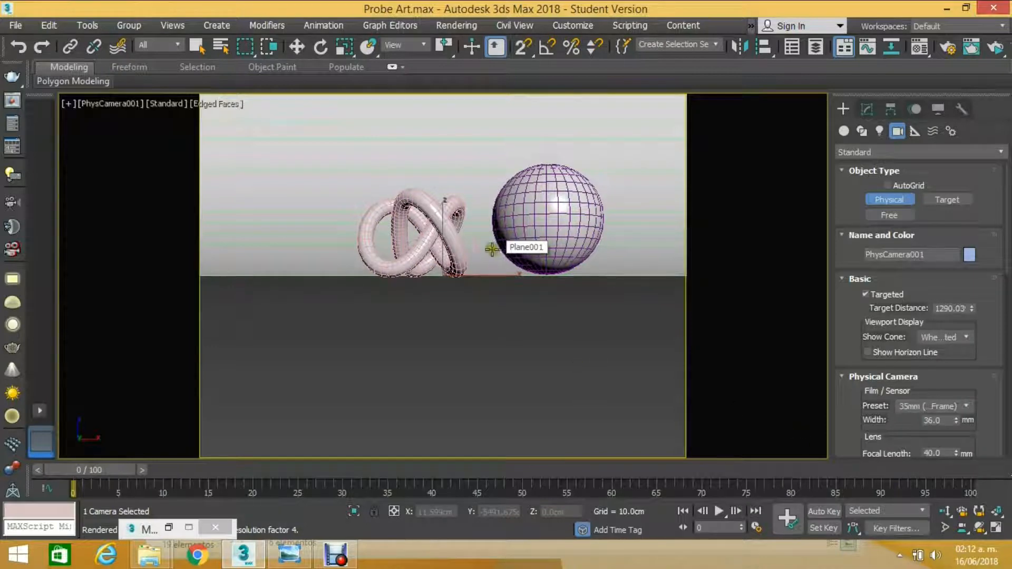
- Pan the PhysCamera001 view to bring the backdrop floor under the objects, and dolly the camera closer to them
middle_drag(487, 247, 467, 288)
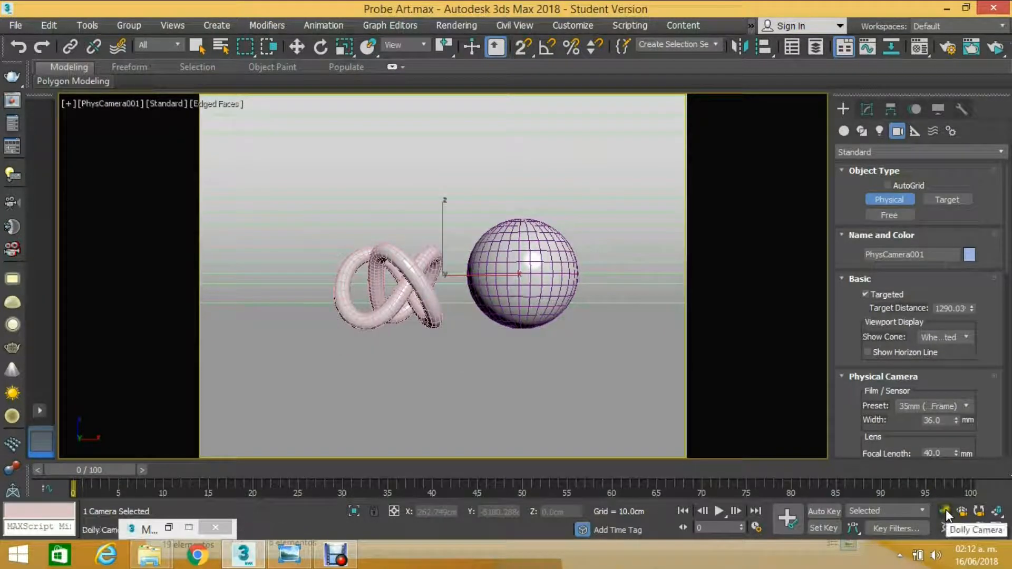
click(946, 509)
mouse_move(530, 334)
mouse_down()
mouse_move(526, 305)
mouse_move(511, 299)
mouse_move(520, 324)
mouse_up()
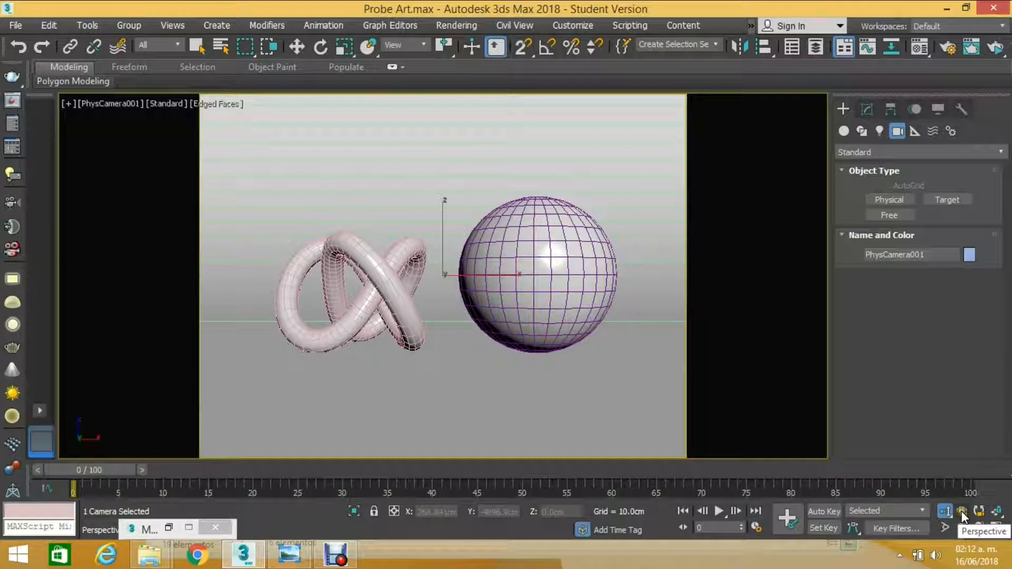
- Orbit the camera slightly higher and dolly in again to frame the torus knot and small sphere side by side
click(980, 530)
drag(607, 311, 626, 351)
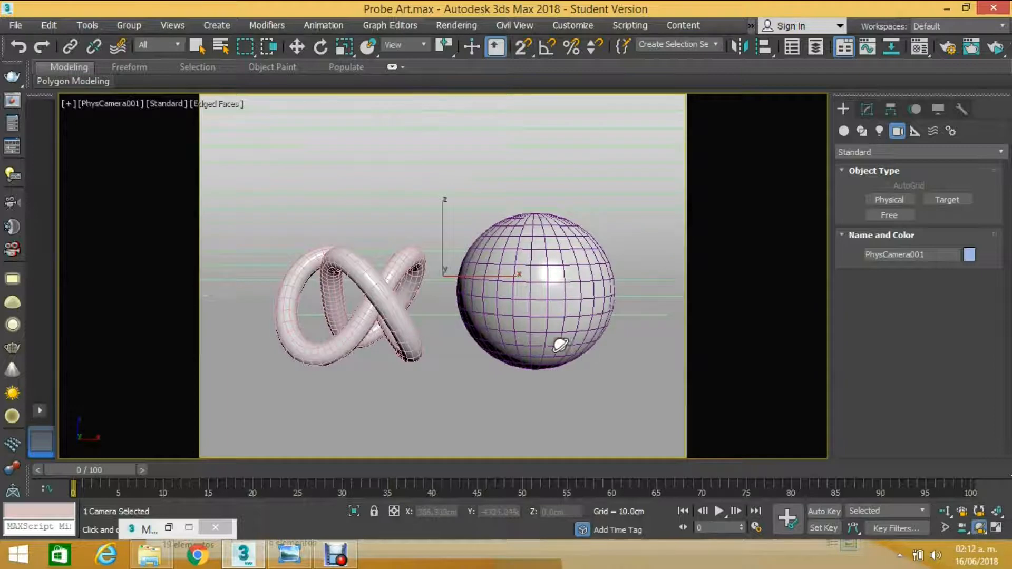
drag(561, 344, 552, 339)
middle_drag(519, 319, 520, 329)
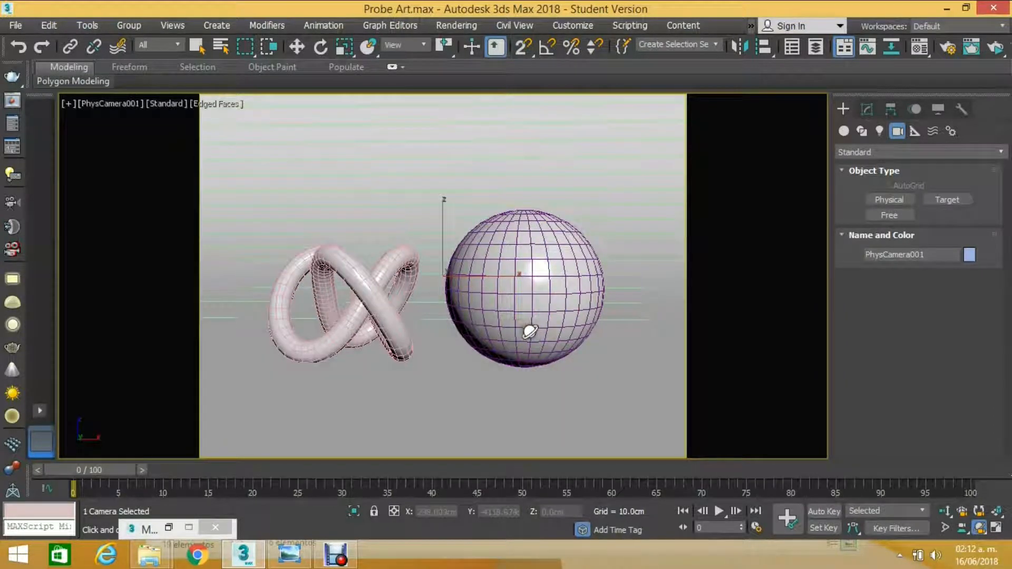
click(946, 512)
drag(571, 335, 571, 327)
middle_drag(555, 329, 567, 332)
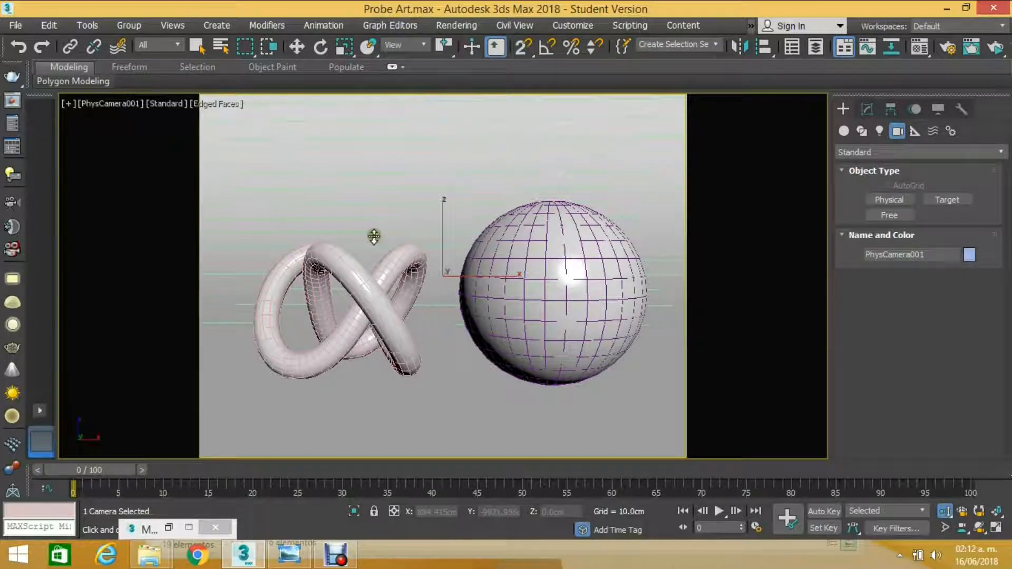
- Start an ActiveShade render of the PhysCamera001 view and move its window out of the way
click(995, 48)
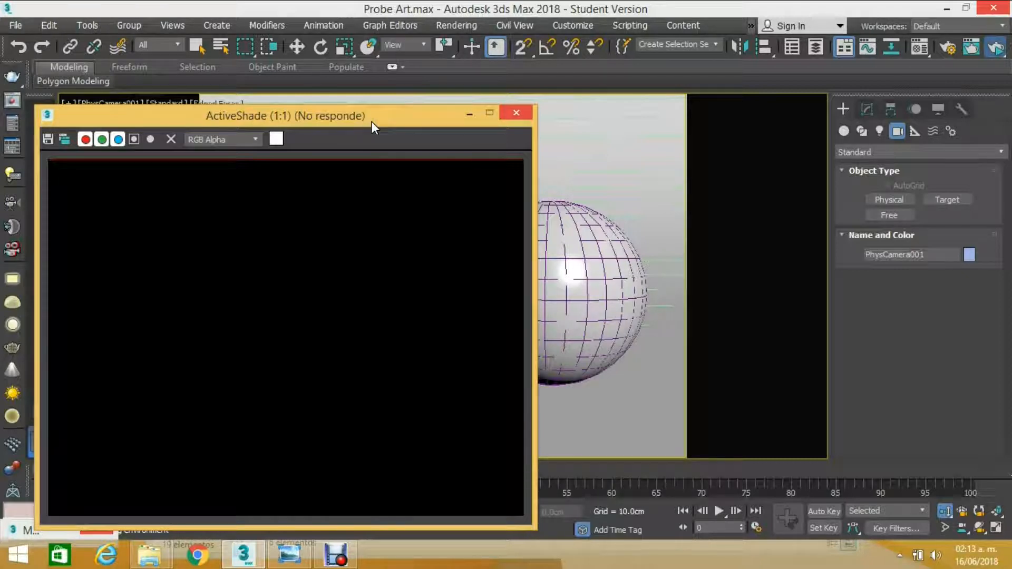
mouse_move(328, 116)
mouse_down()
mouse_move(321, 103)
mouse_move(328, 119)
mouse_up()
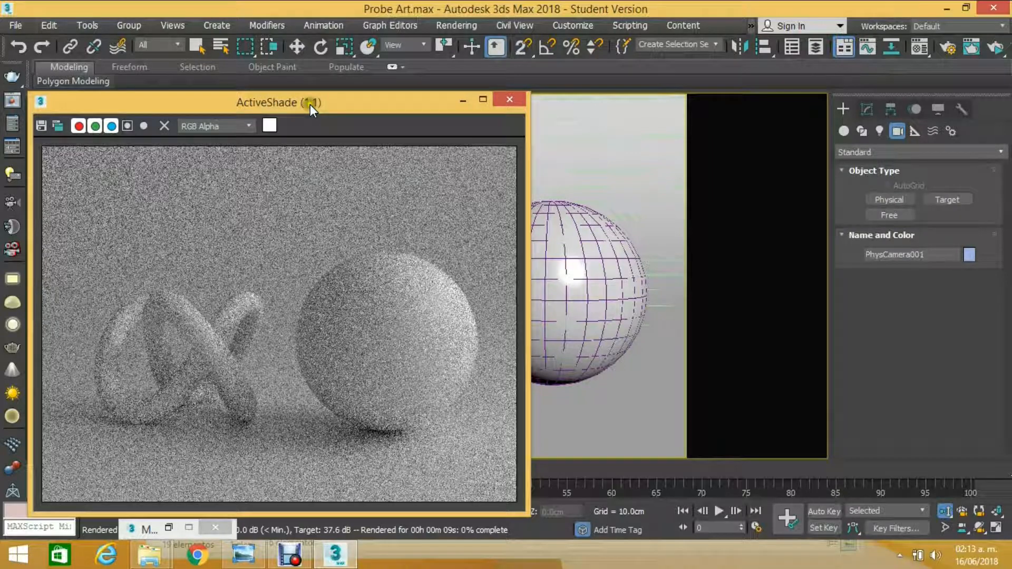
drag(310, 105, 175, 54)
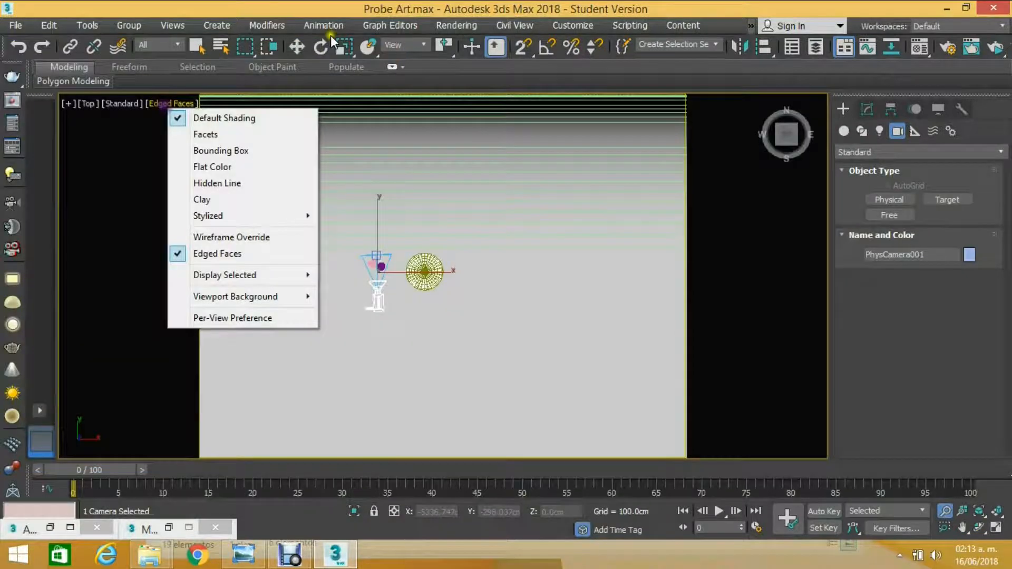
- Add a Physical Material node in the Slate Material Editor, and pick the same type in the compact editor's material browser
click(297, 46)
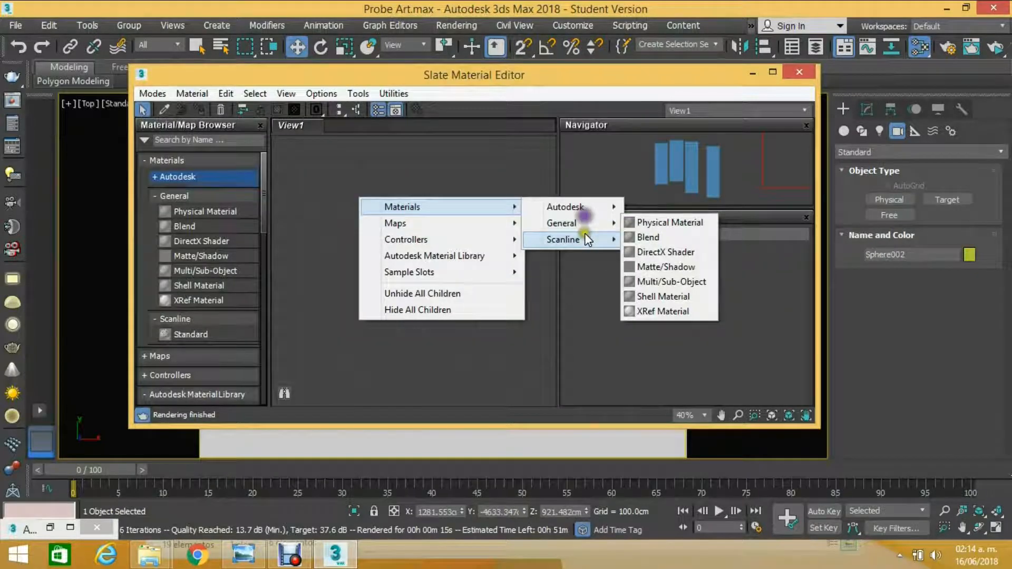
mouse_move(588, 223)
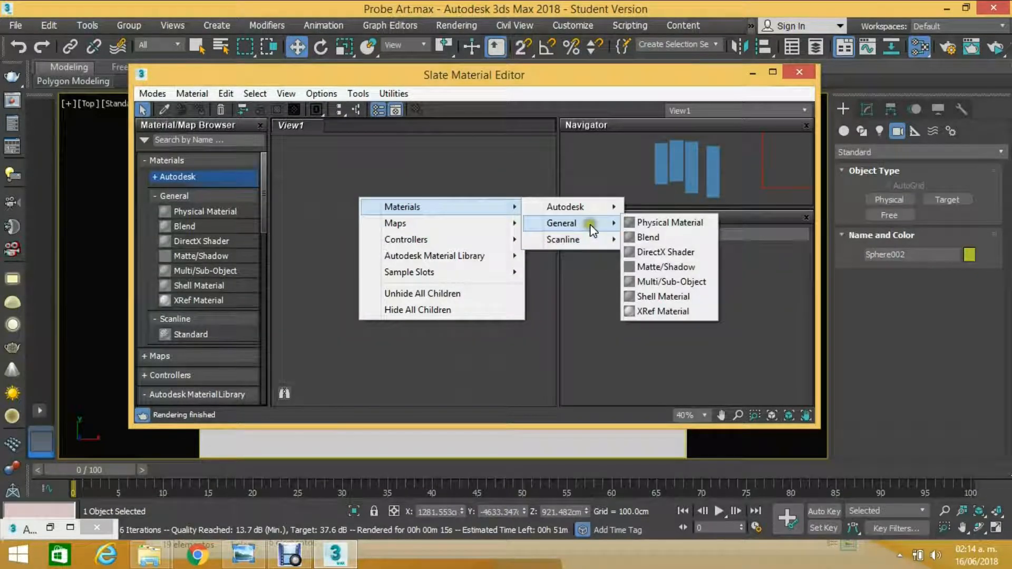
click(665, 222)
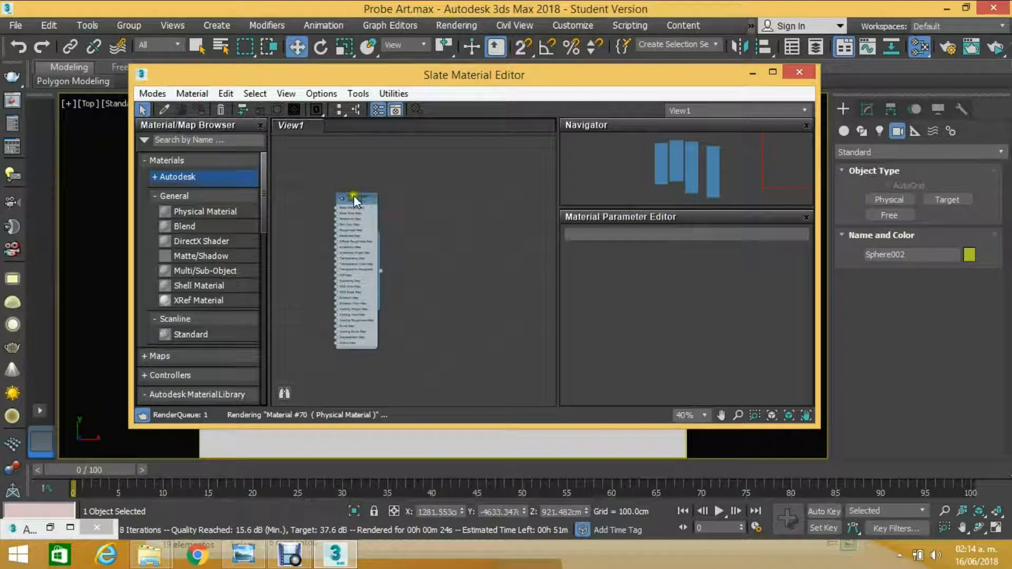
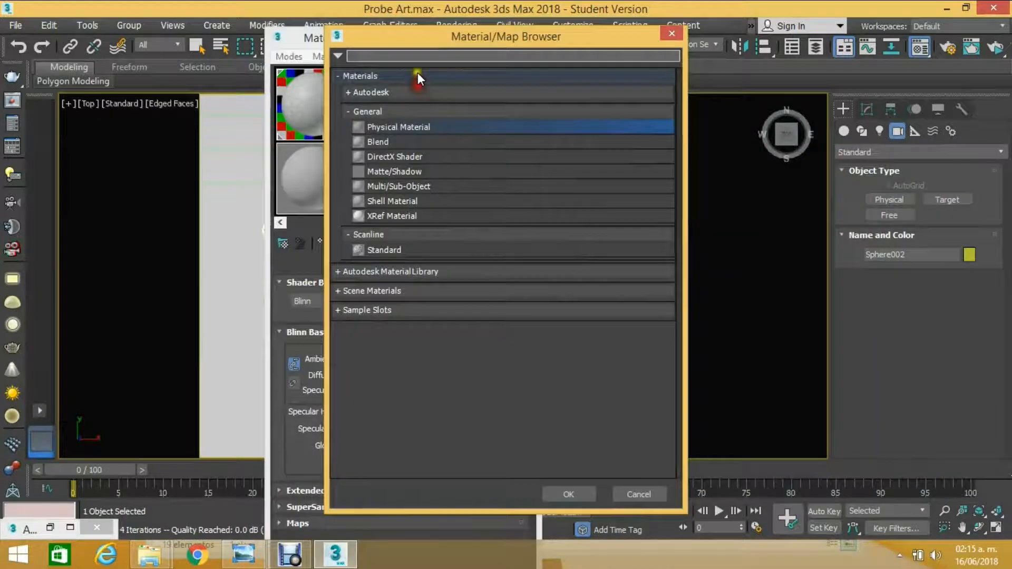
click(403, 126)
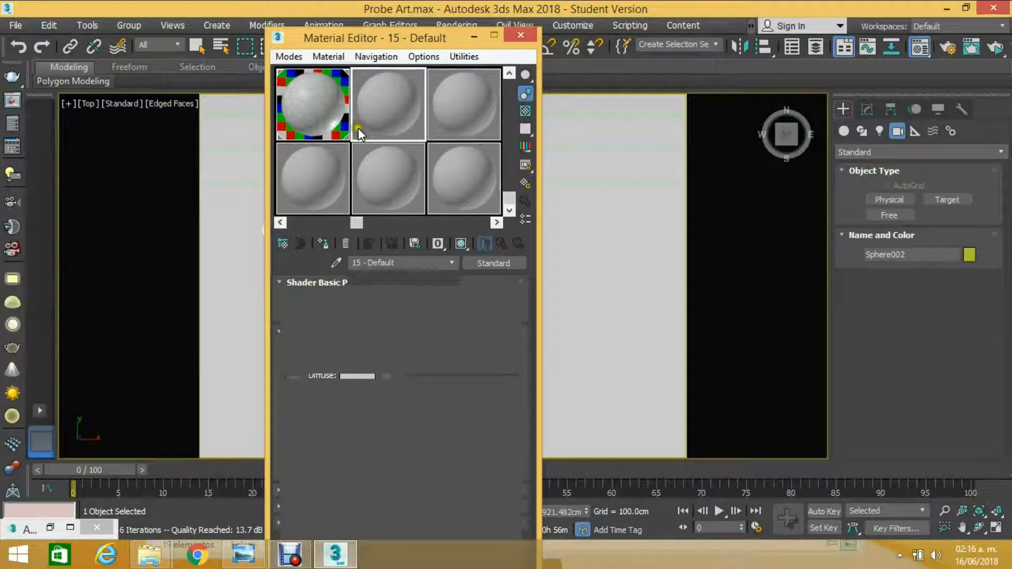
click(299, 468)
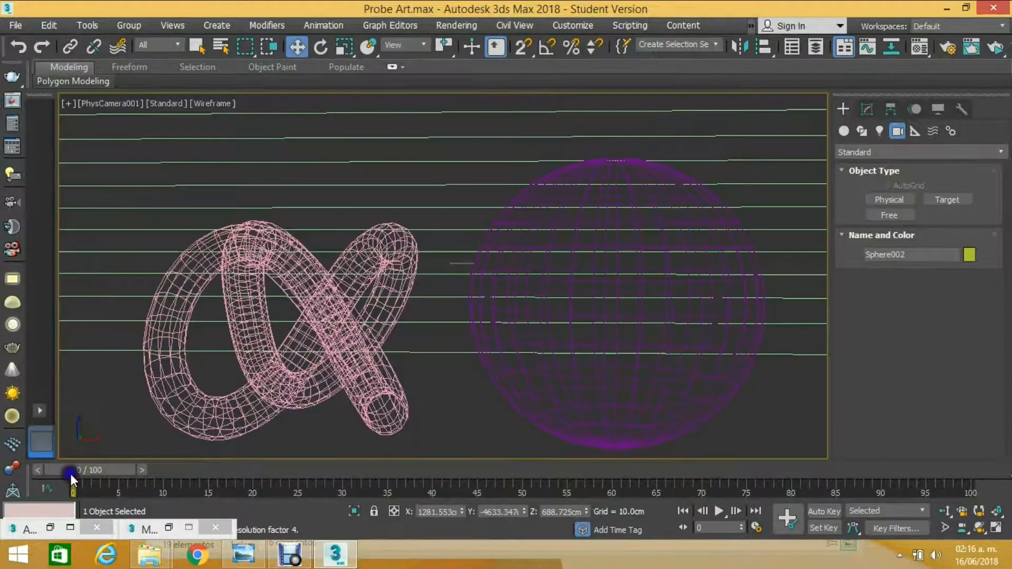
- Close the ActiveShade preview and restart it with the ART Renderer quality lowered to Draft, target quality 20.3 dB
click(69, 528)
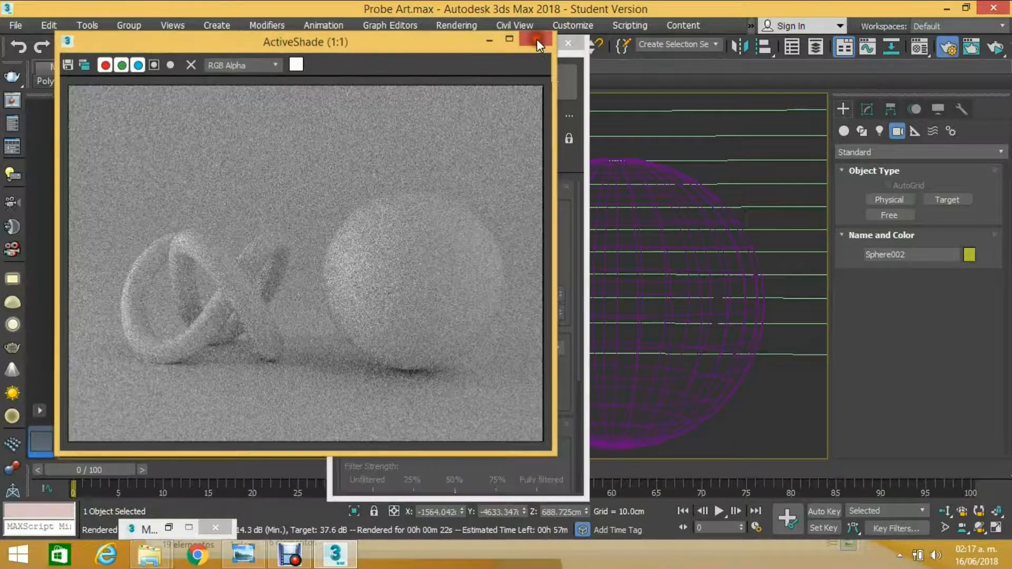
click(537, 39)
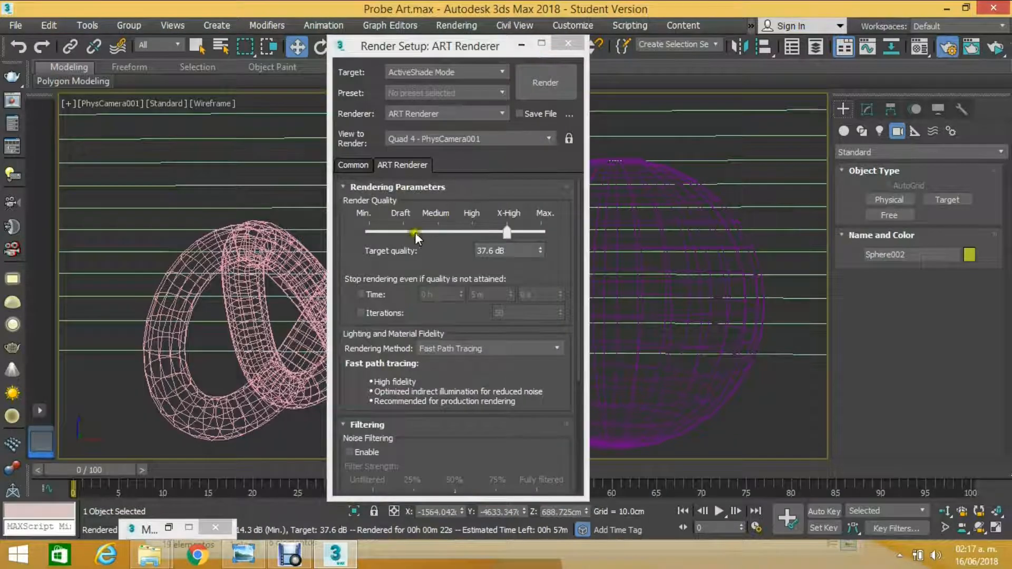
click(438, 226)
click(500, 233)
click(458, 233)
drag(504, 232, 404, 236)
click(539, 83)
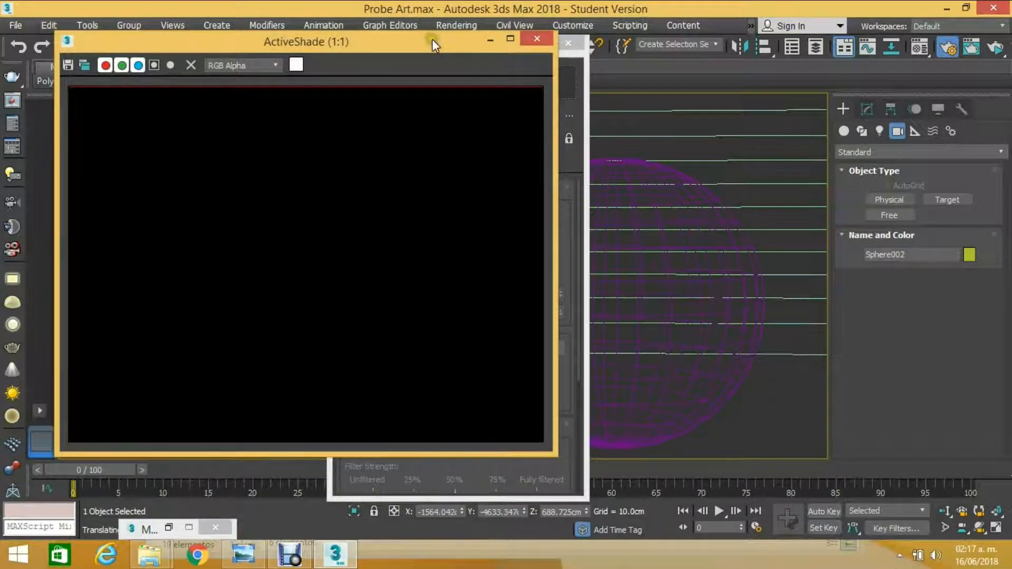
- Switch to Windows Photo Viewer to examine the Art 1 reference render and the image after it
click(405, 40)
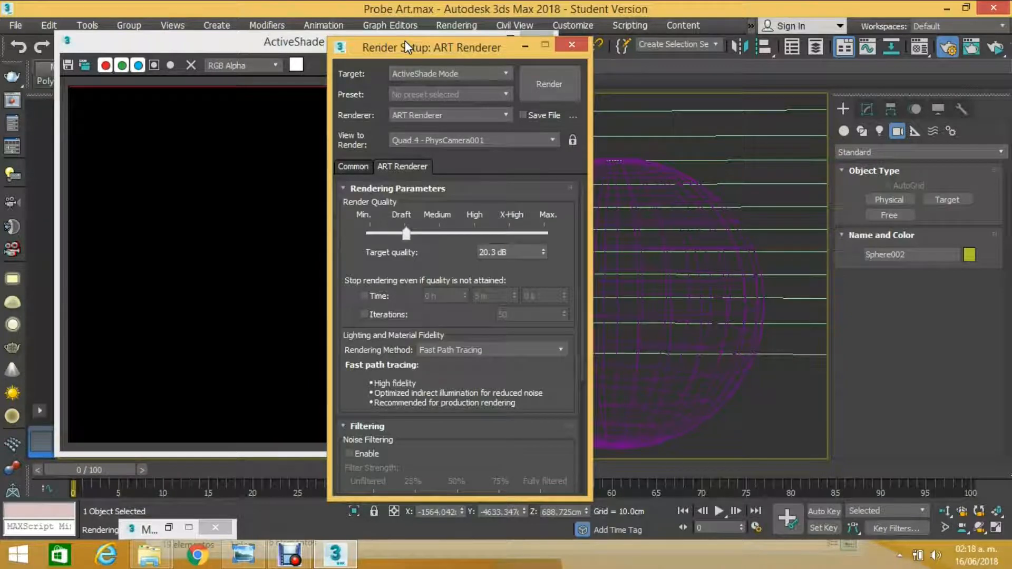
click(460, 44)
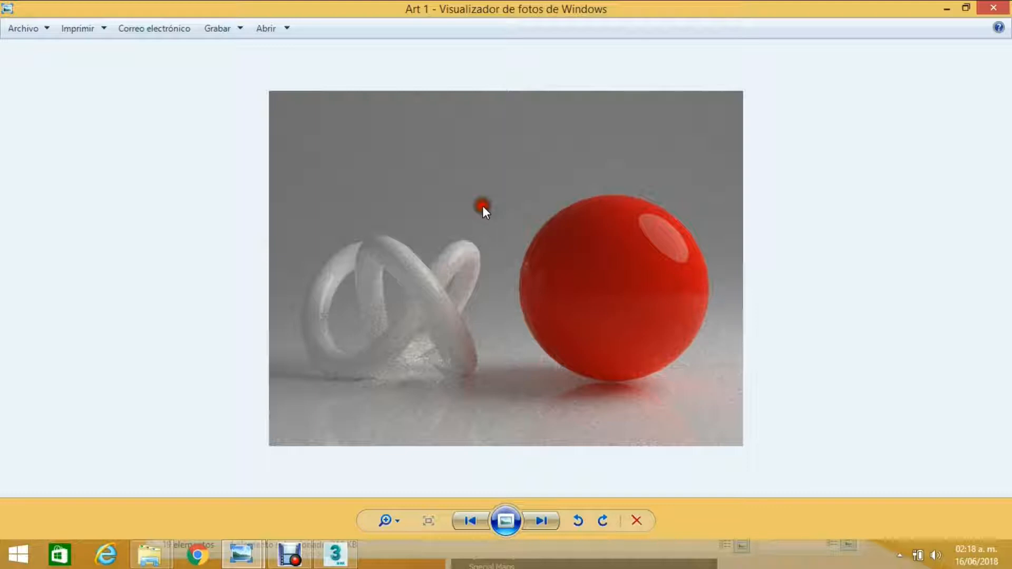
key(Right)
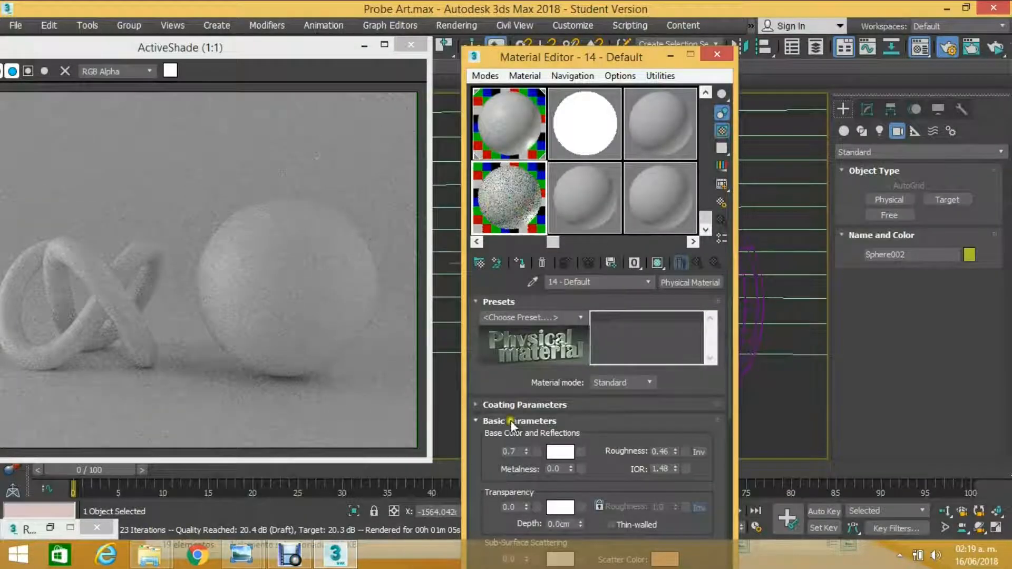
- Set the base color of the 14 - Default Physical Material to a saturated red
click(569, 451)
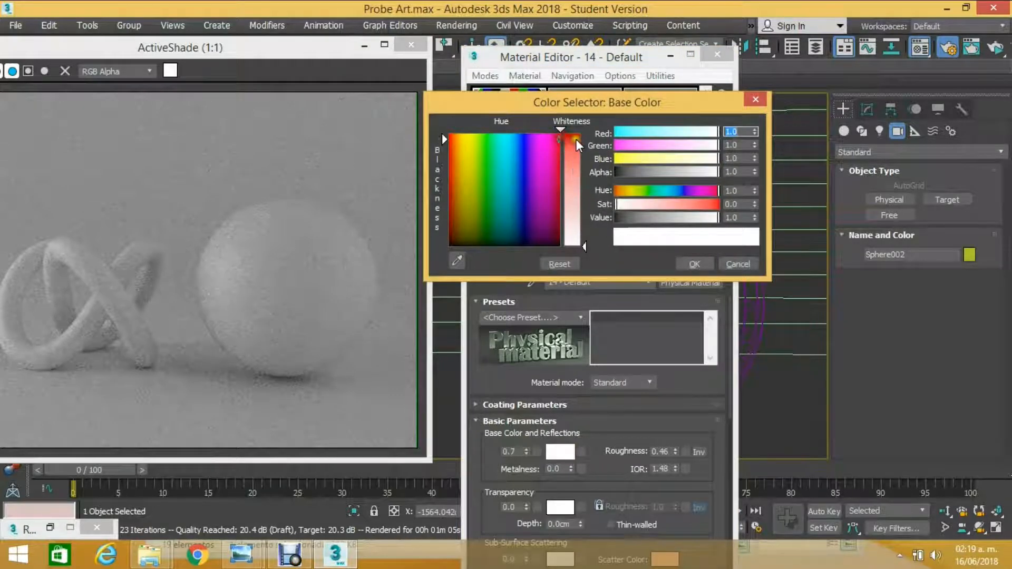
click(576, 138)
click(577, 132)
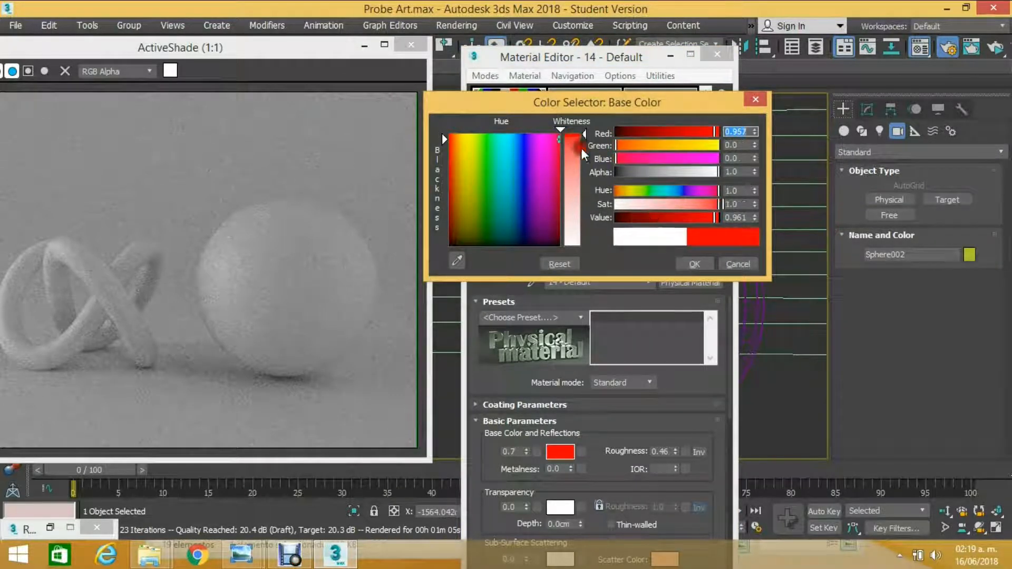
click(693, 262)
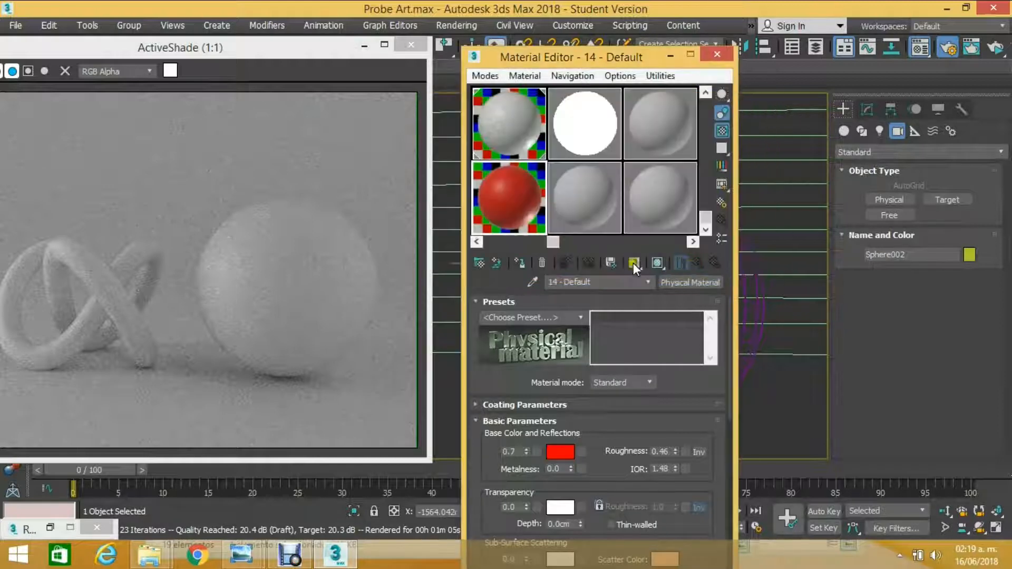
- Assign the red material to the small sphere beside the torus knot, renaming the material rojo
drag(328, 57, 161, 121)
drag(625, 50, 845, 50)
click(546, 223)
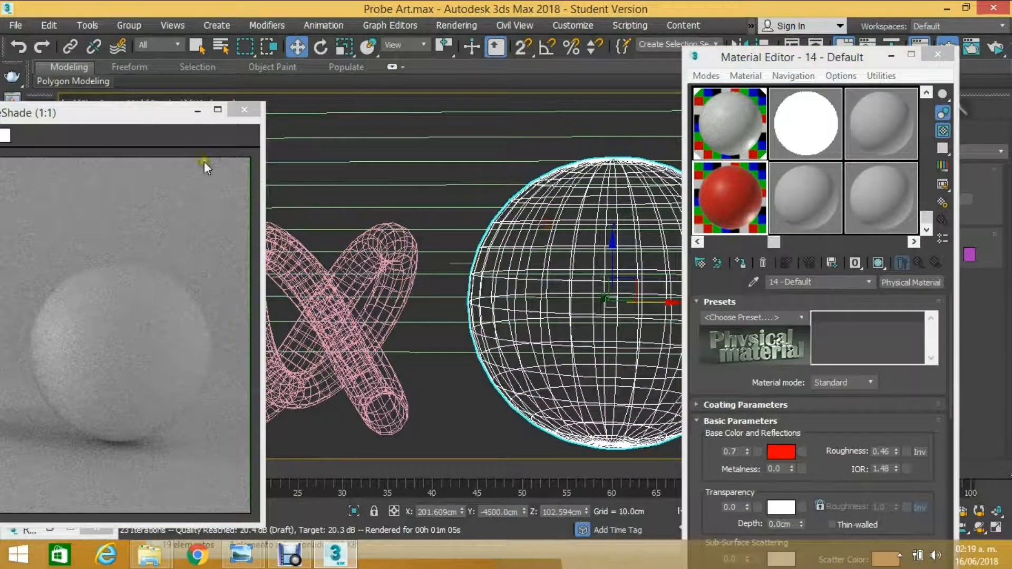
drag(156, 113, 486, 43)
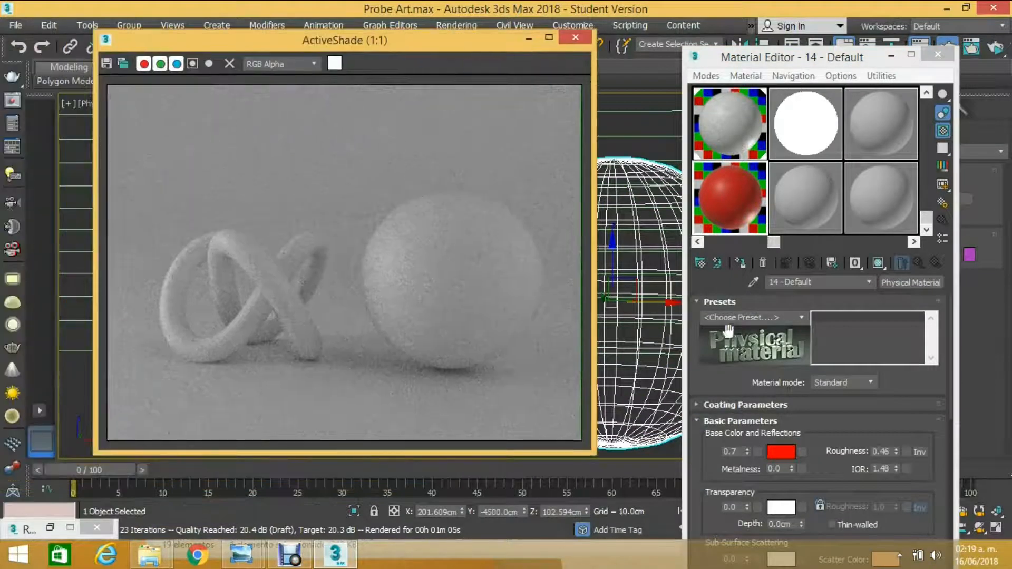
click(744, 263)
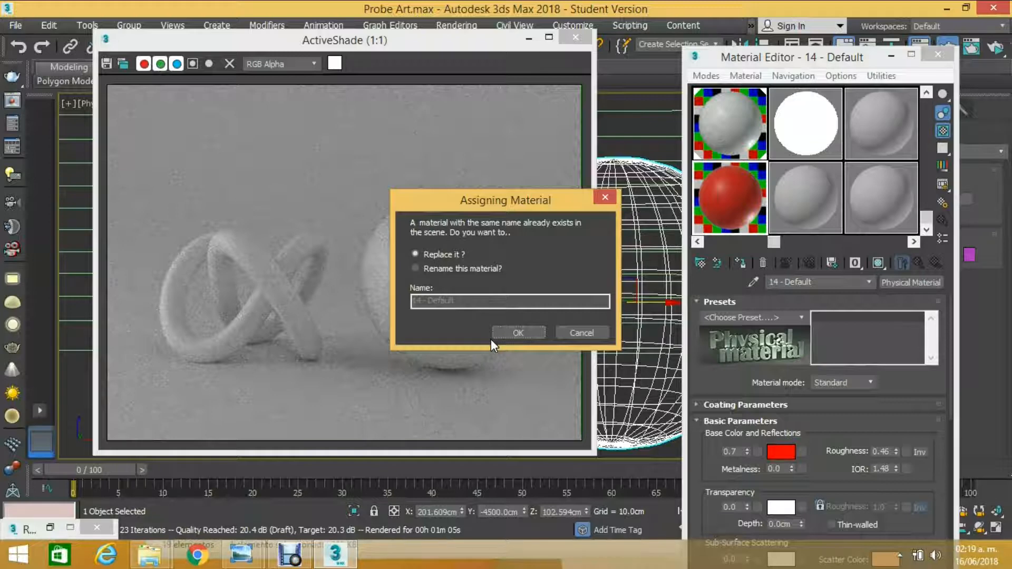
click(445, 269)
drag(472, 301, 308, 307)
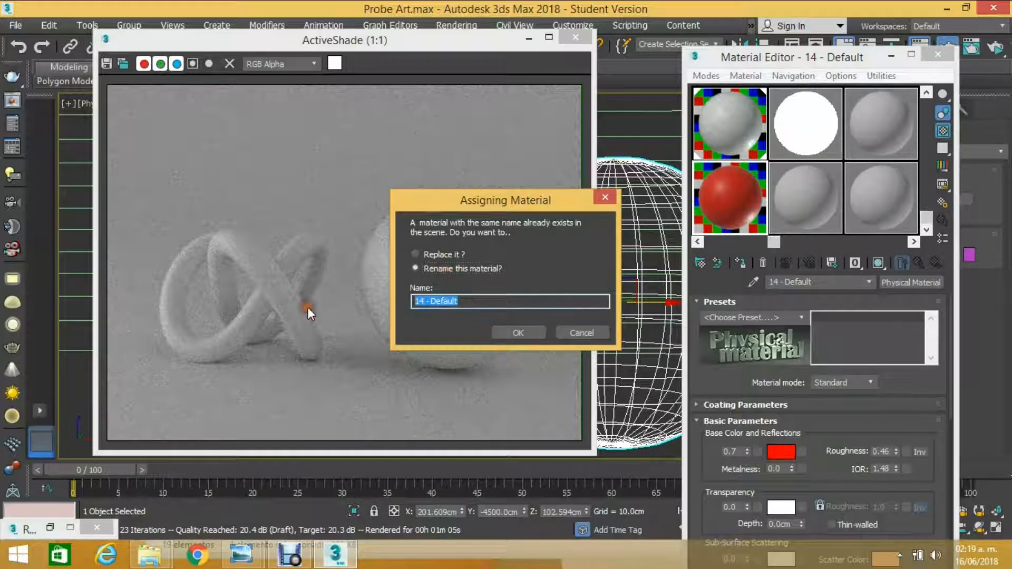
text(rojo)
click(510, 331)
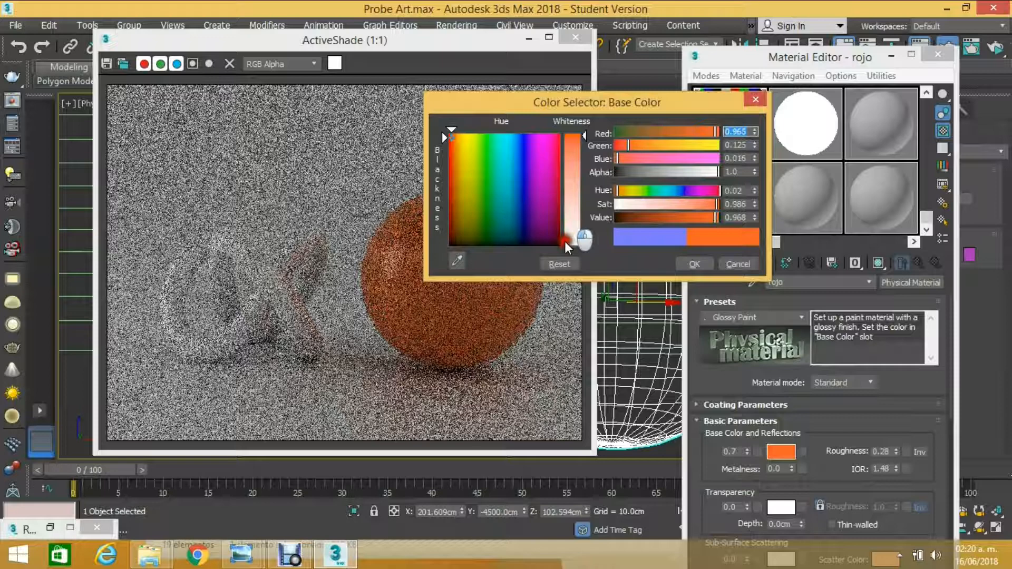
- Set the rojo material's base color to red, and load the Glass (Thin Geometry) preset on its copy
click(450, 140)
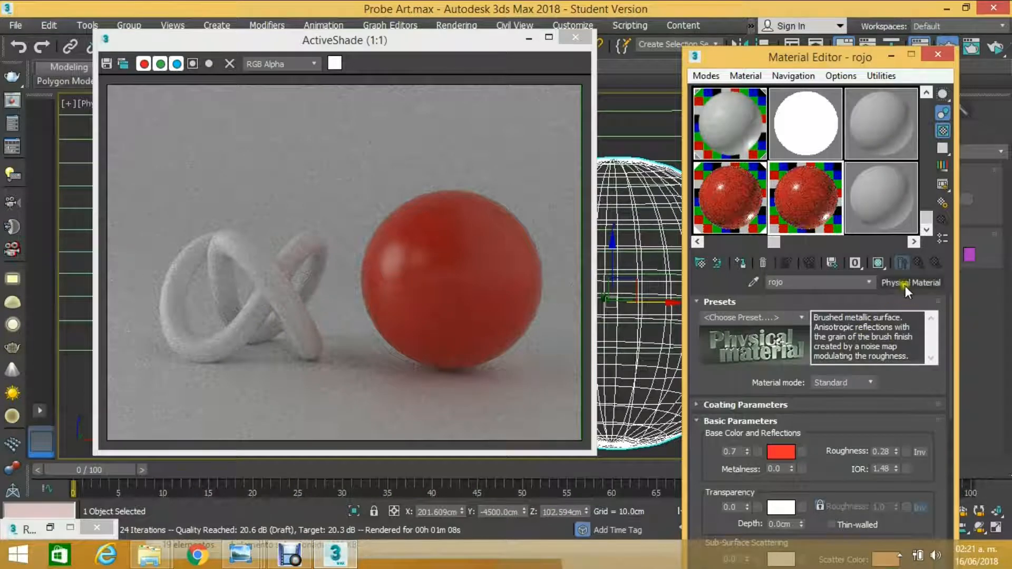
click(800, 317)
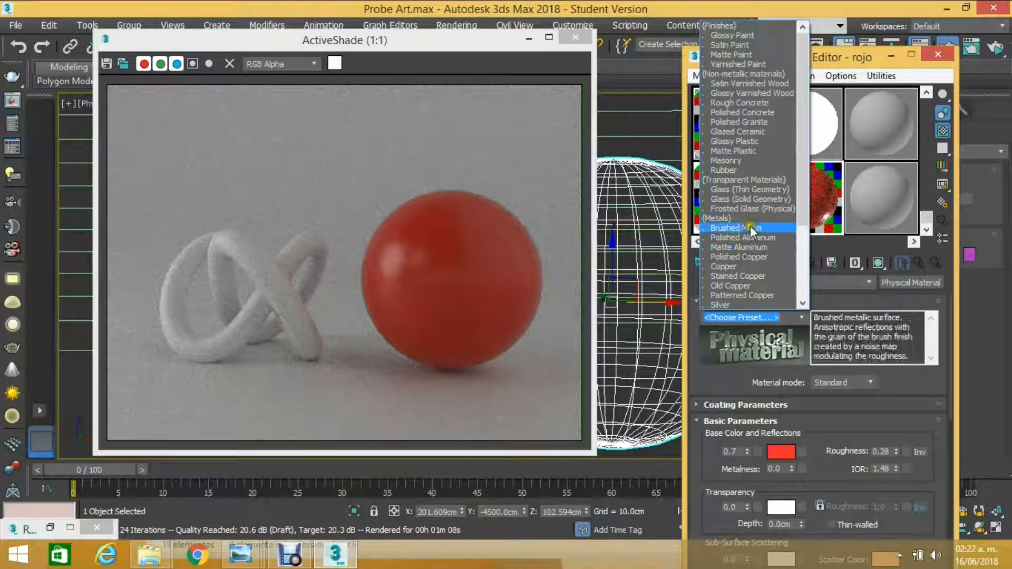
click(761, 191)
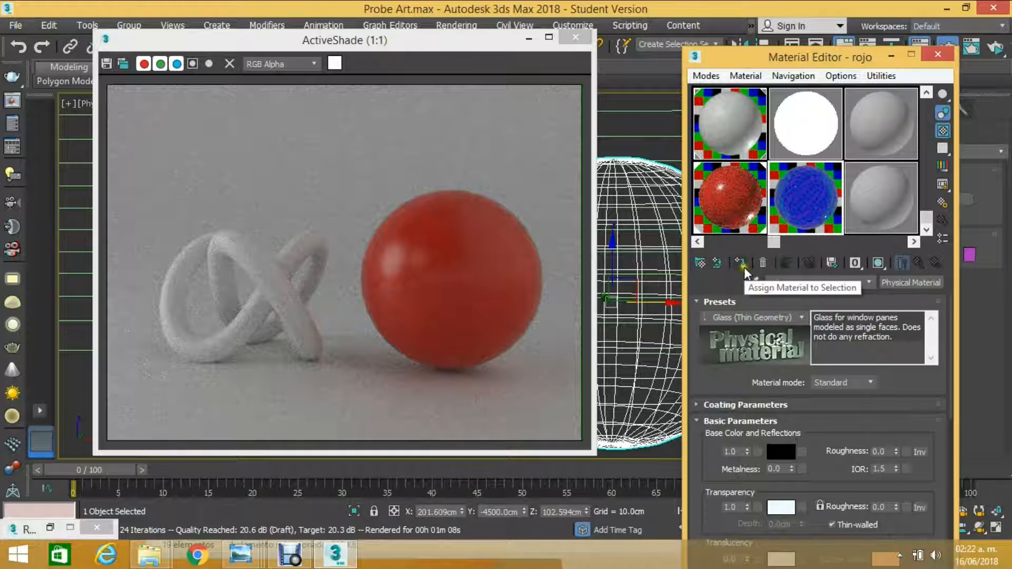
- Assign the thin glass material to the large sphere, renaming it cristal 1 instead of replacing the existing material
click(650, 182)
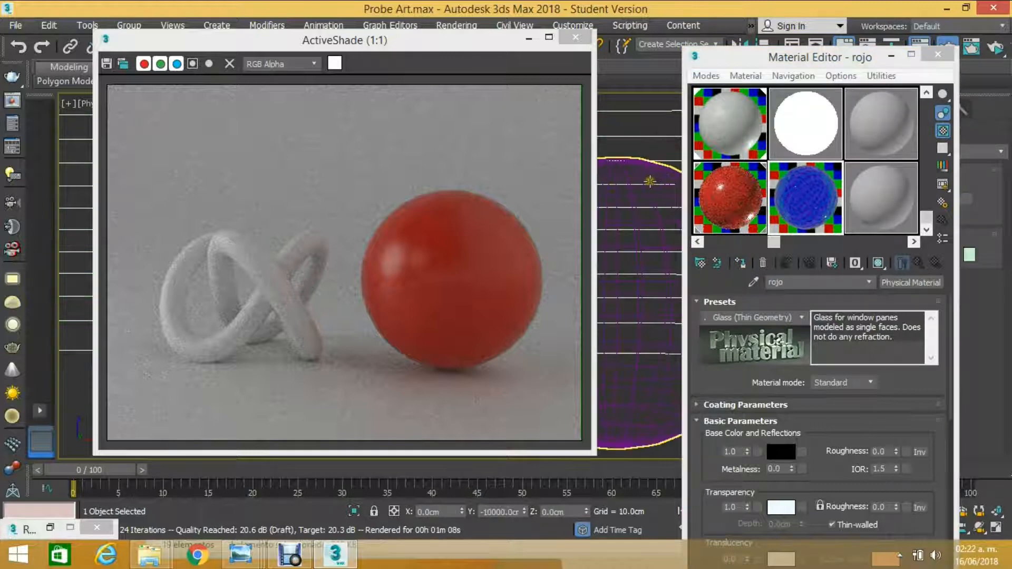
click(742, 258)
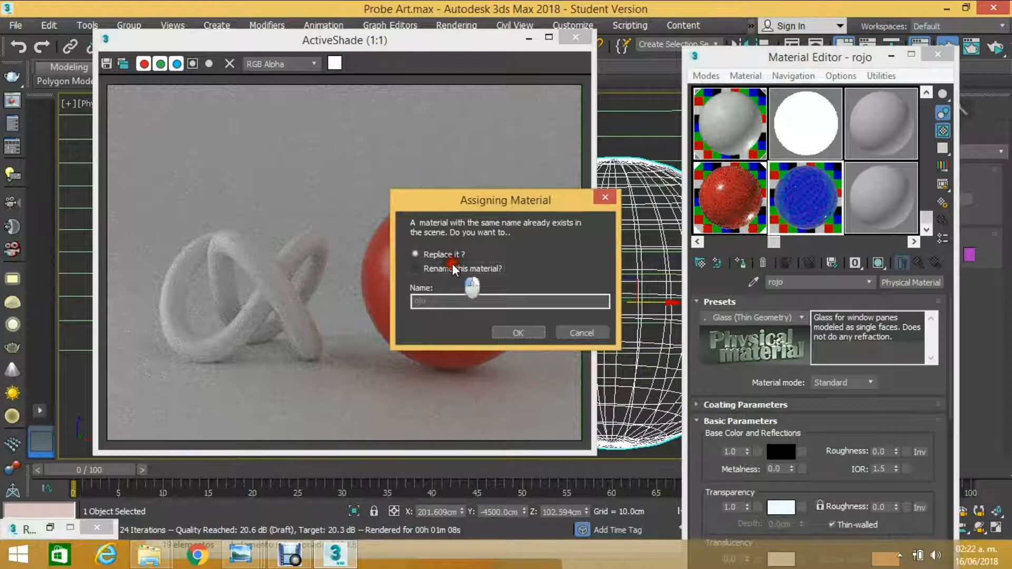
click(452, 268)
double_click(448, 301)
text(cr)
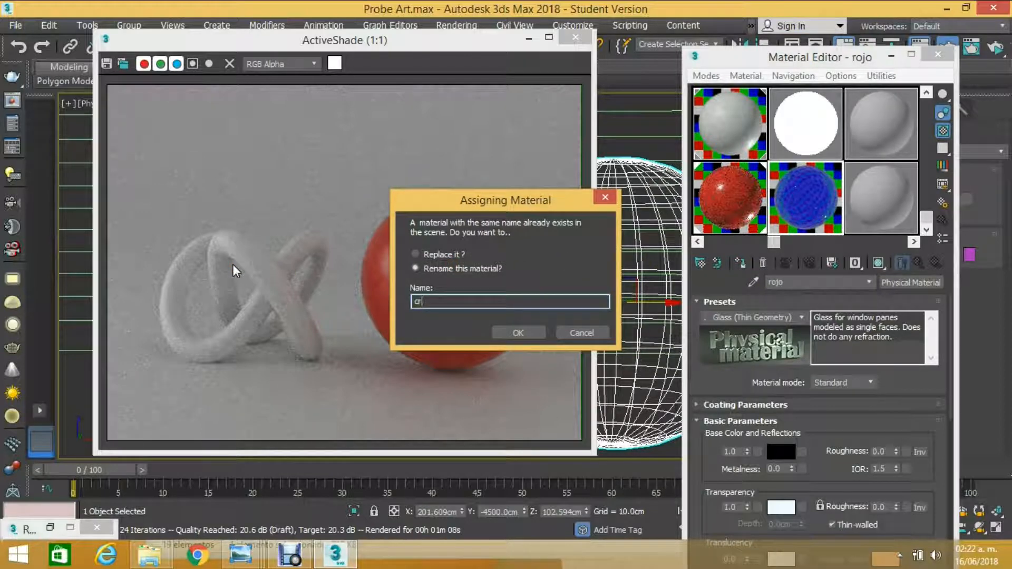
text(istal 1)
key(Return)
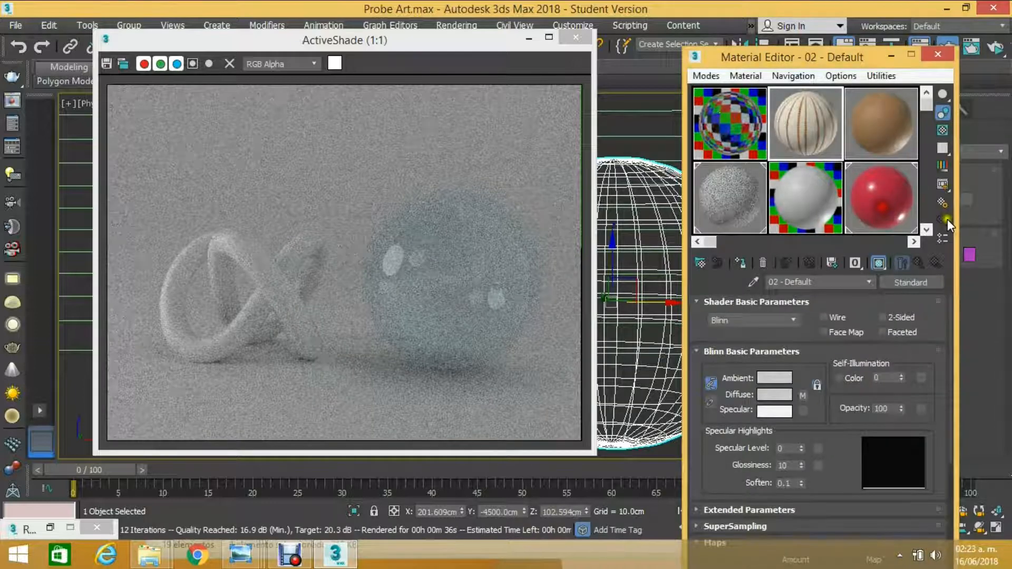
- Load NATURE-2.JPG from the Equinoxe project folder as the diffuse color bitmap of the 10 - Default material
click(923, 225)
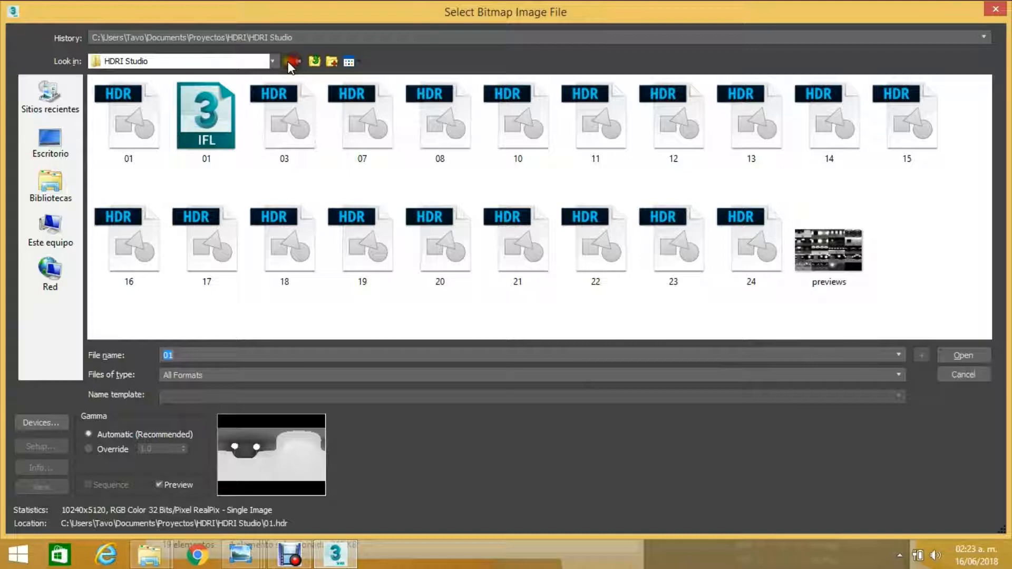
click(272, 61)
click(148, 177)
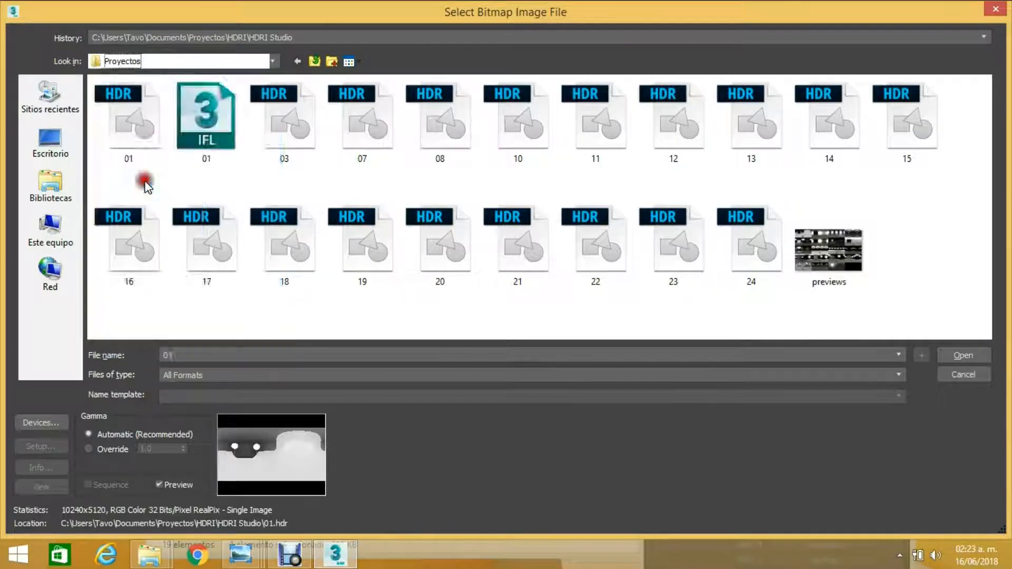
double_click(140, 128)
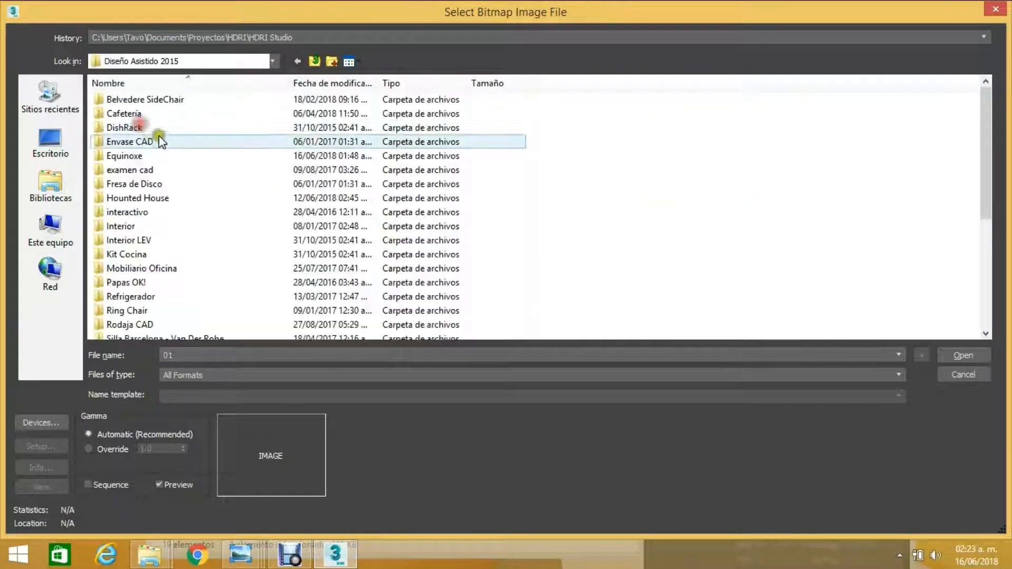
double_click(154, 156)
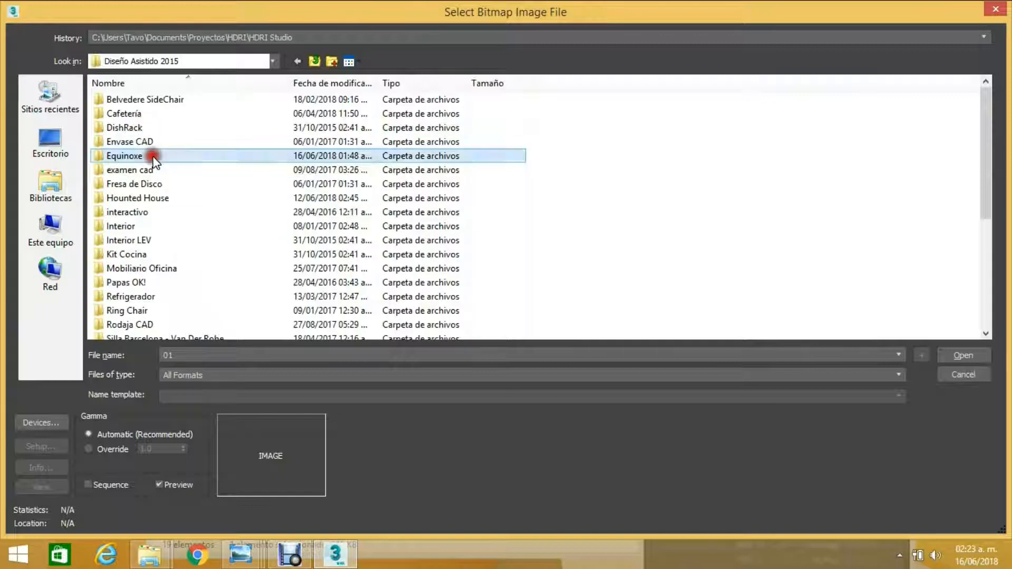
click(674, 140)
double_click(675, 141)
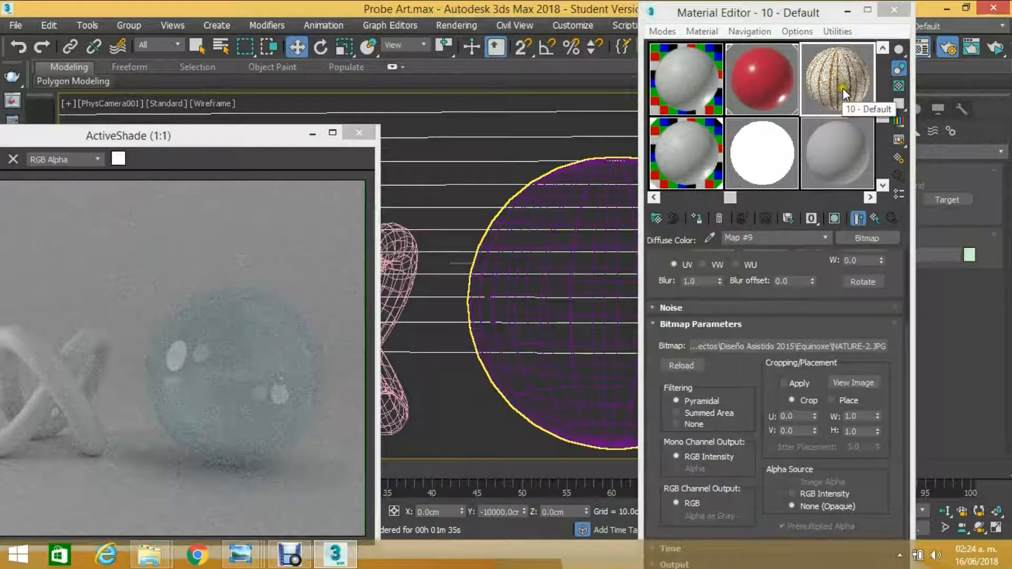
- Return to the parent level of 10 - Default, assign it to the backdrop plane and show it shaded in the viewport
click(824, 239)
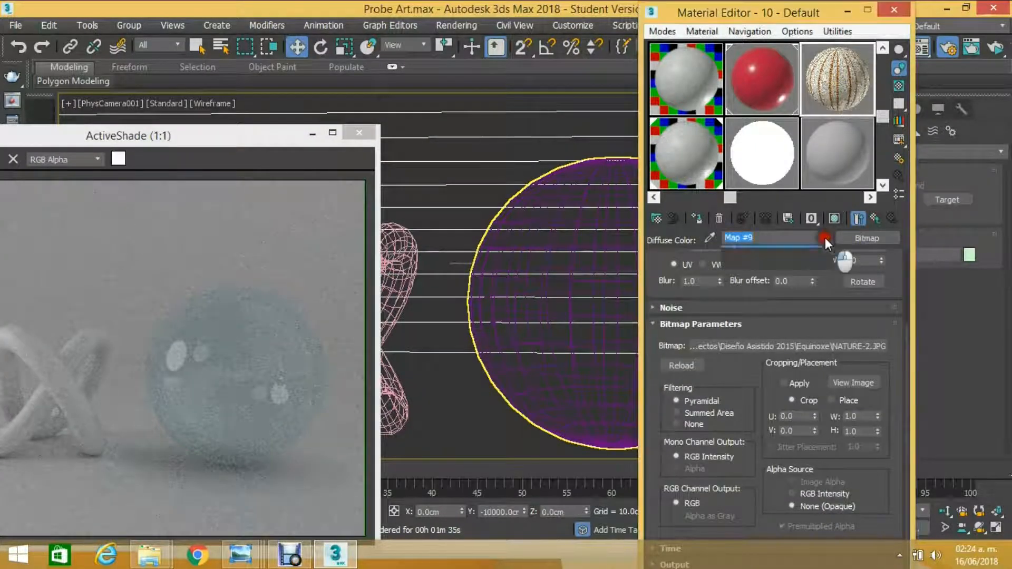
click(799, 252)
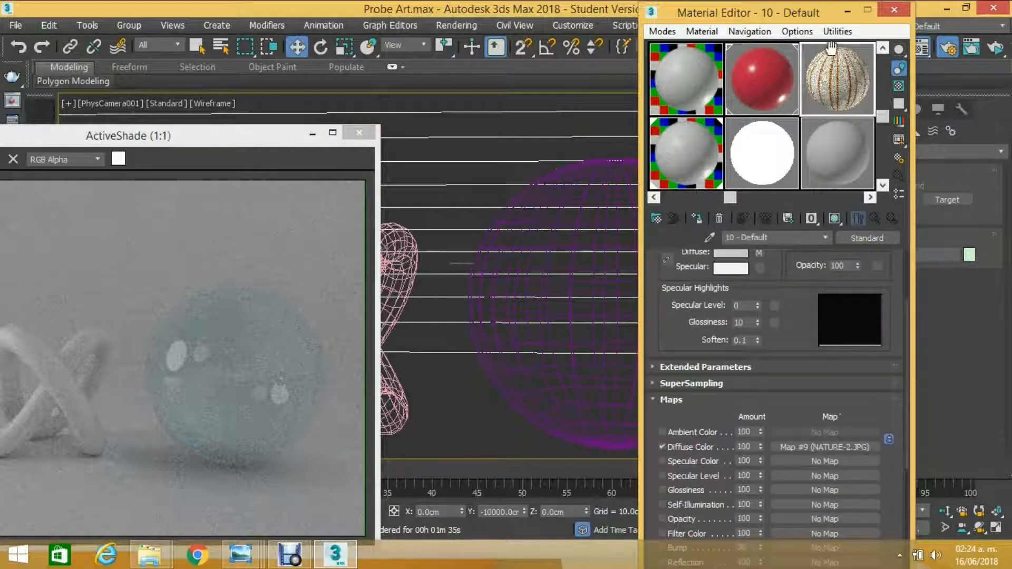
drag(844, 5, 844, 44)
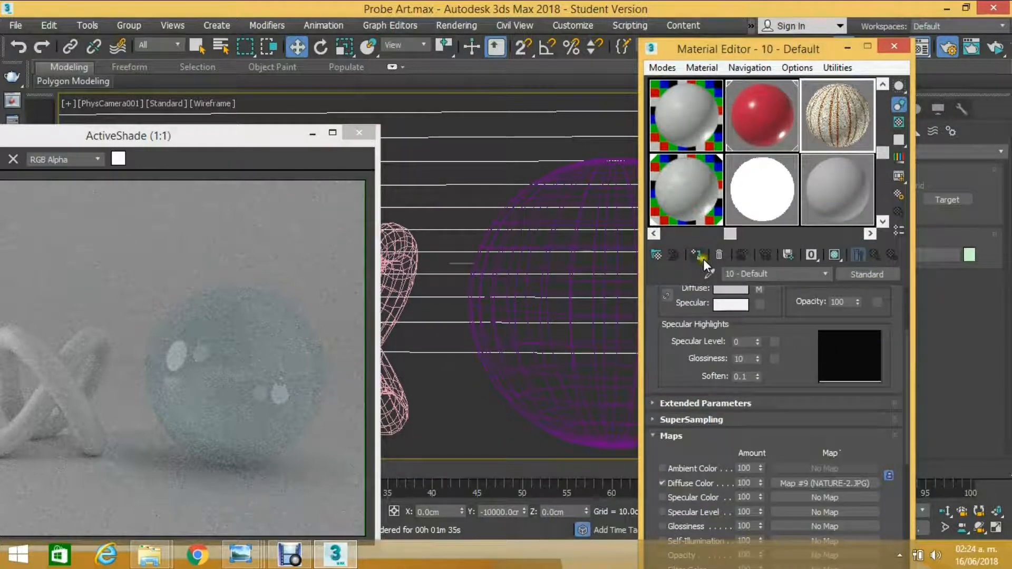
click(619, 205)
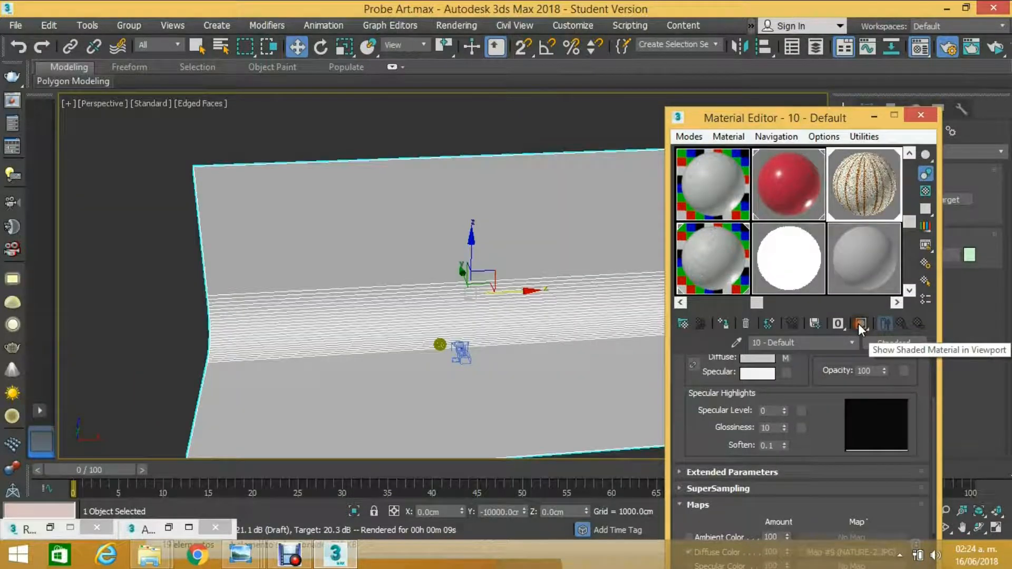
click(860, 324)
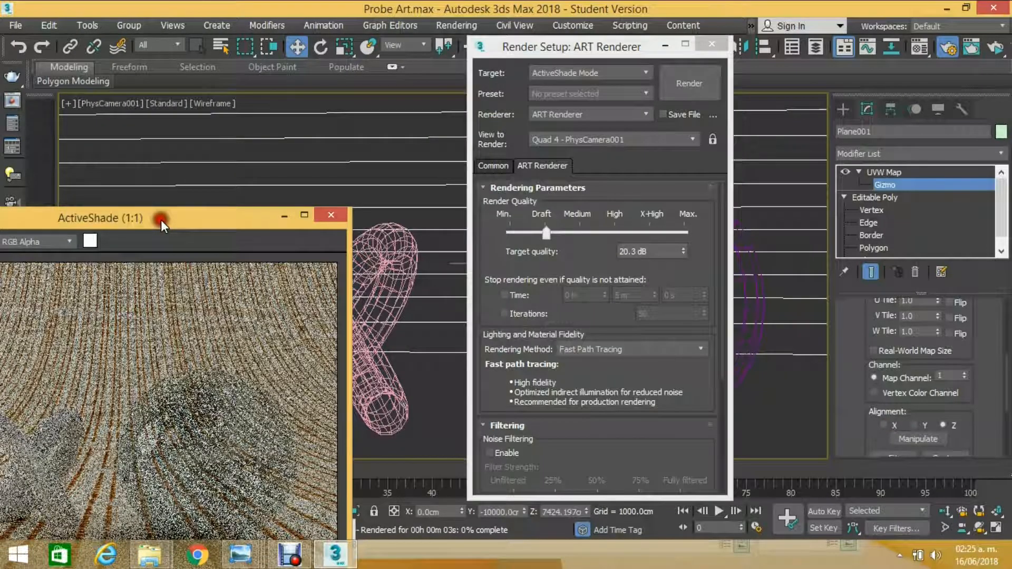
- Examine the large sphere's metal finishes on the striped backdrop in the ActiveShade preview, enlarging and restoring its window
drag(161, 220, 361, 49)
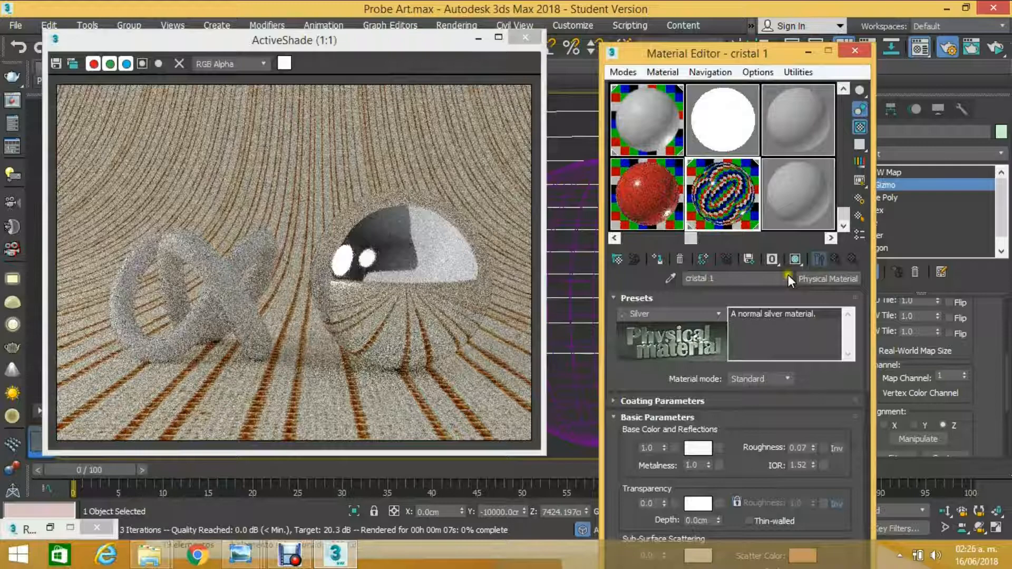
click(659, 121)
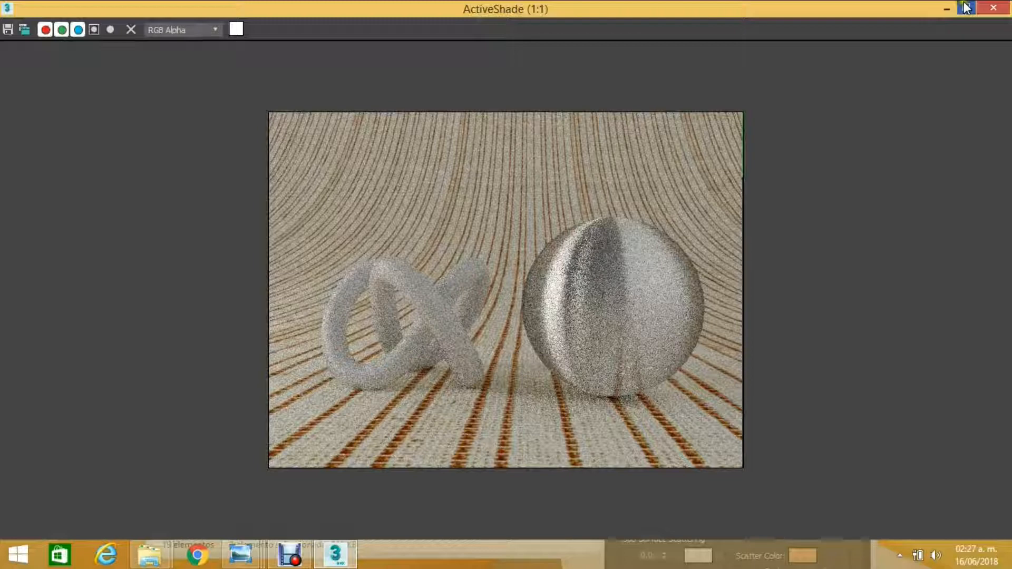
click(966, 7)
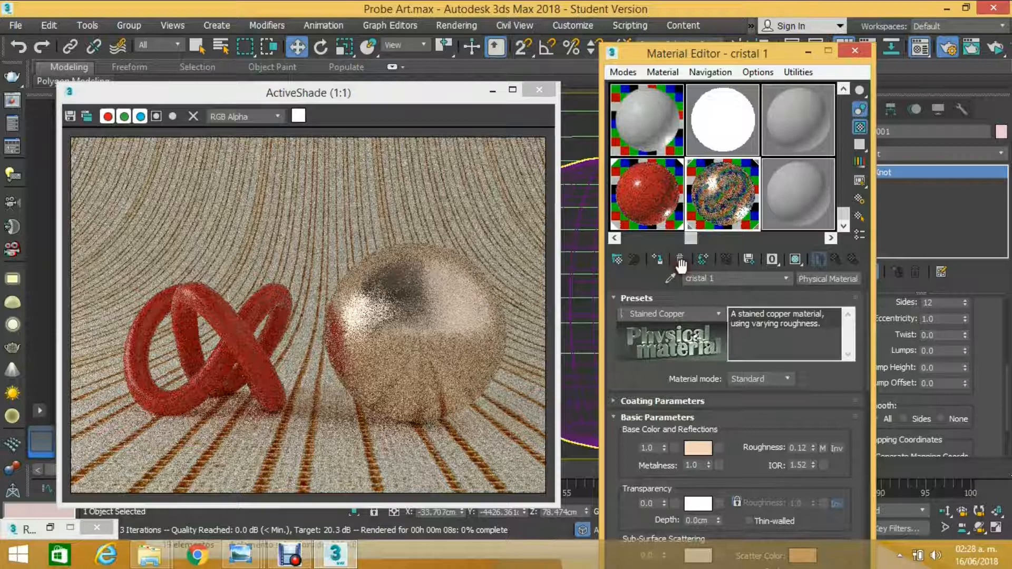
- Unhide the stool and hide the torus knot and the large sphere
click(916, 352)
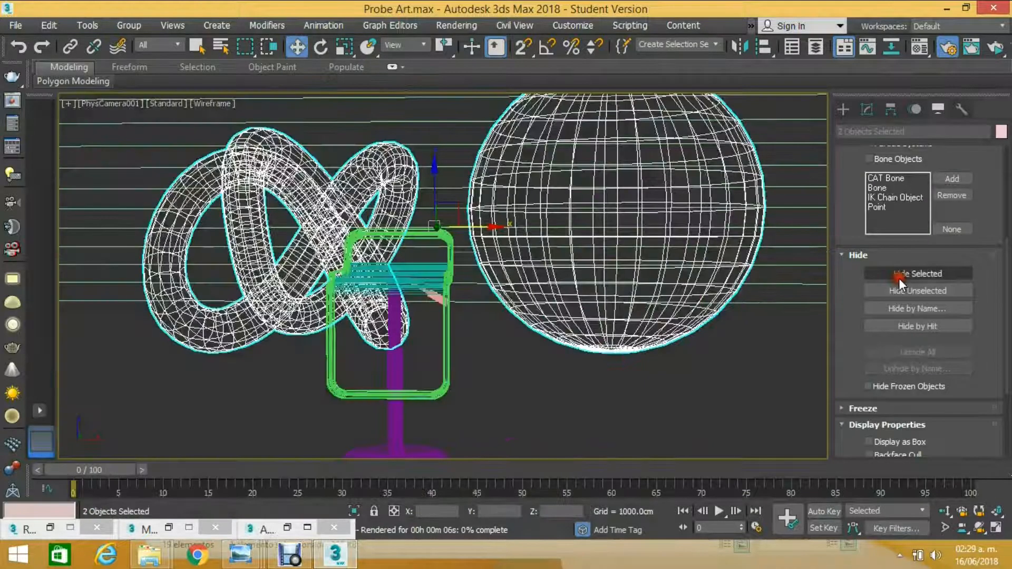
click(900, 276)
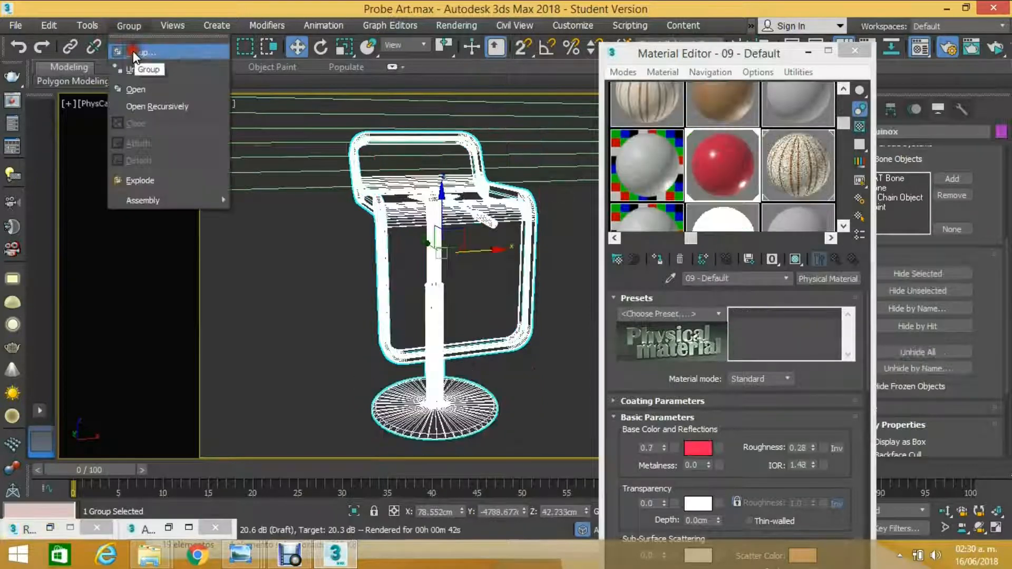
click(133, 51)
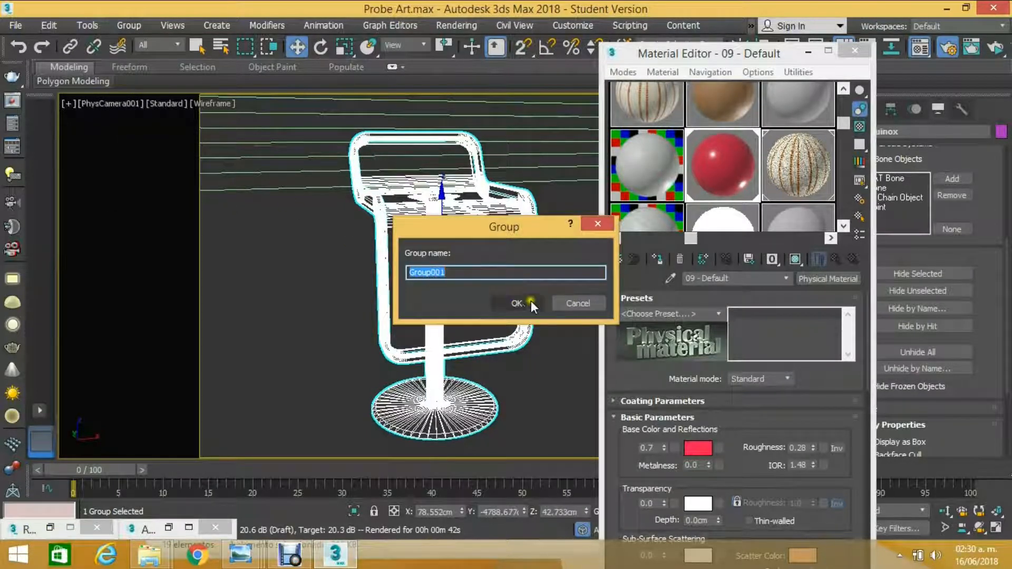
click(572, 300)
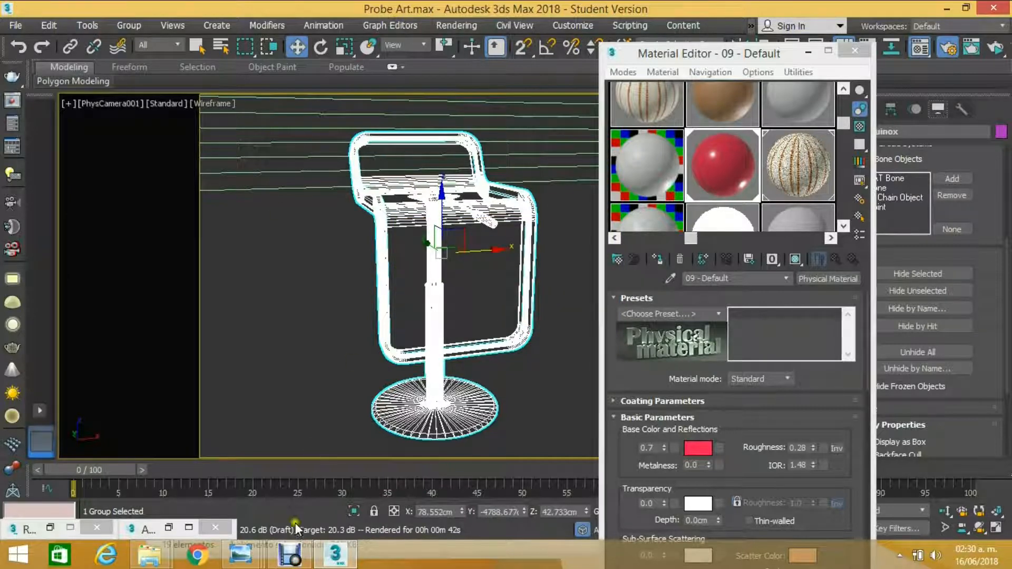
- Assign the white 08 - Default Physical Material to the backdrop plane and bring back the ActiveShade preview
click(549, 160)
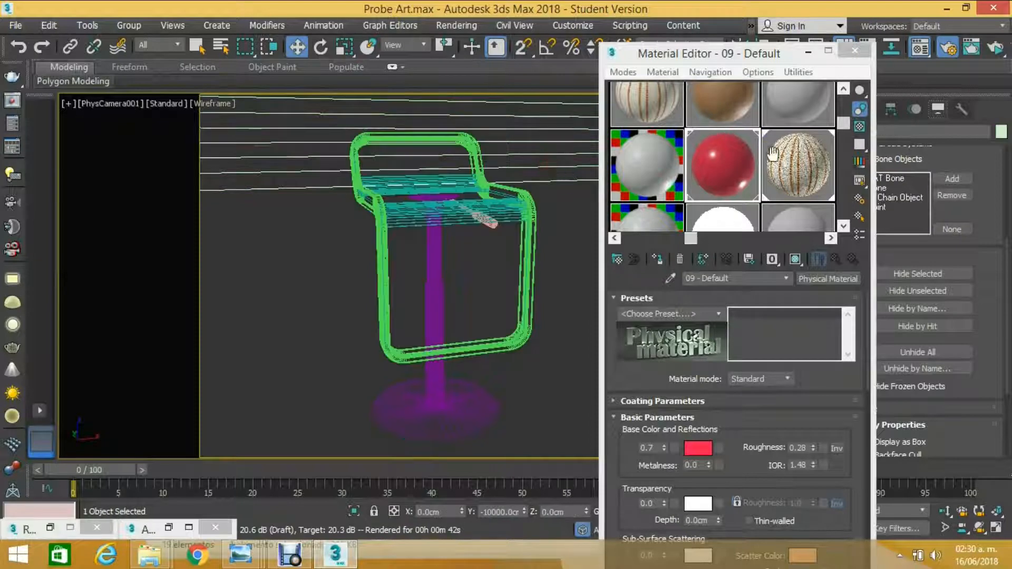
click(648, 161)
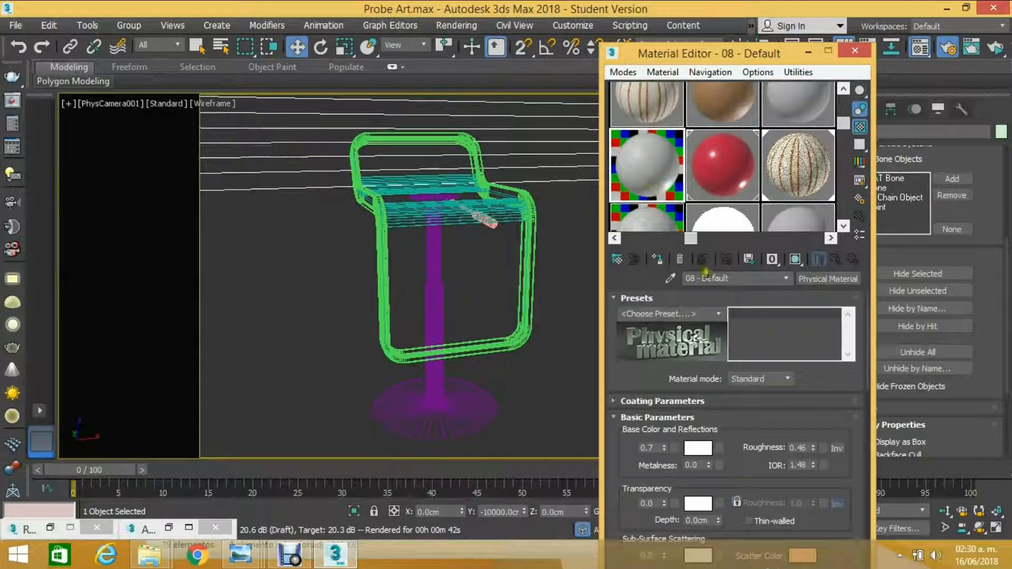
click(660, 262)
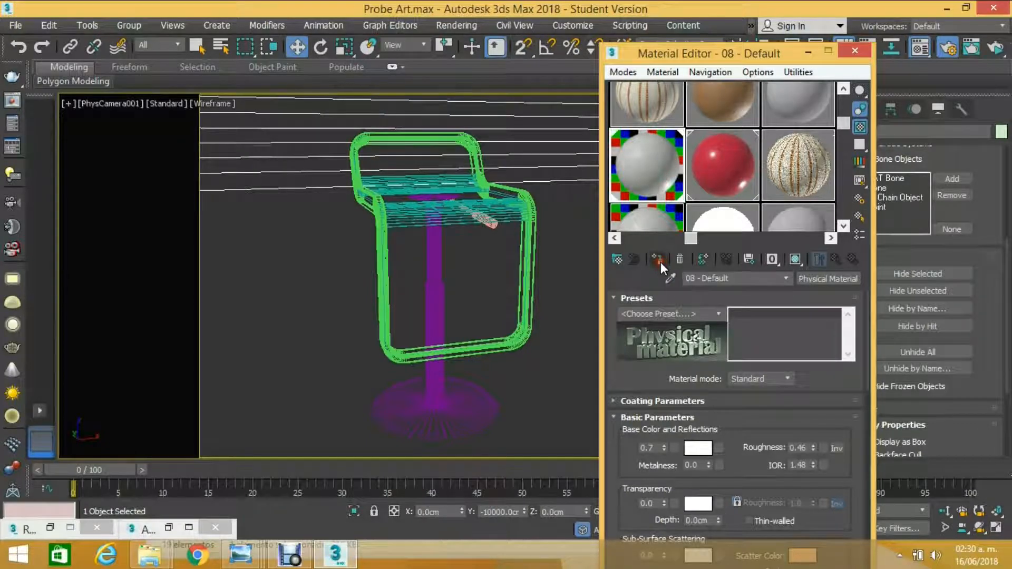
click(170, 527)
- Switch to File Explorer and view the reference renders in the Equinoxe folder
click(150, 555)
mouse_move(145, 499)
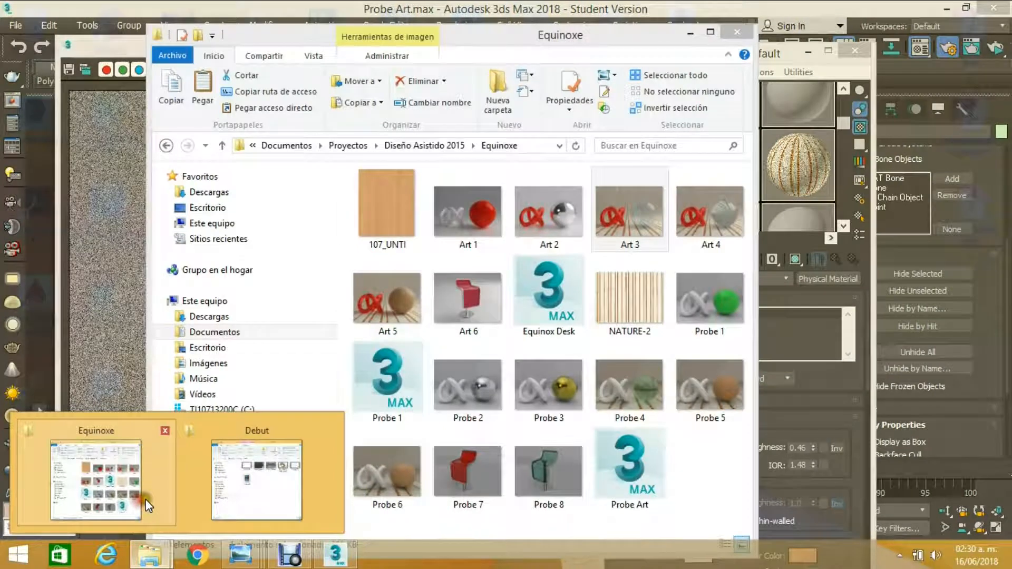
click(145, 499)
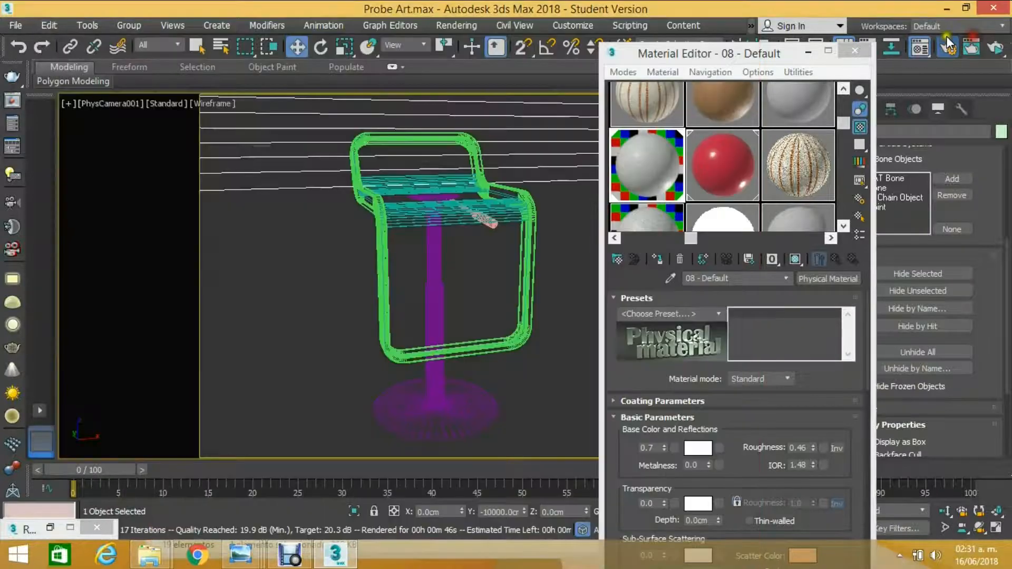
- Close the Material Editor and save the Probe Art scene
key(m)
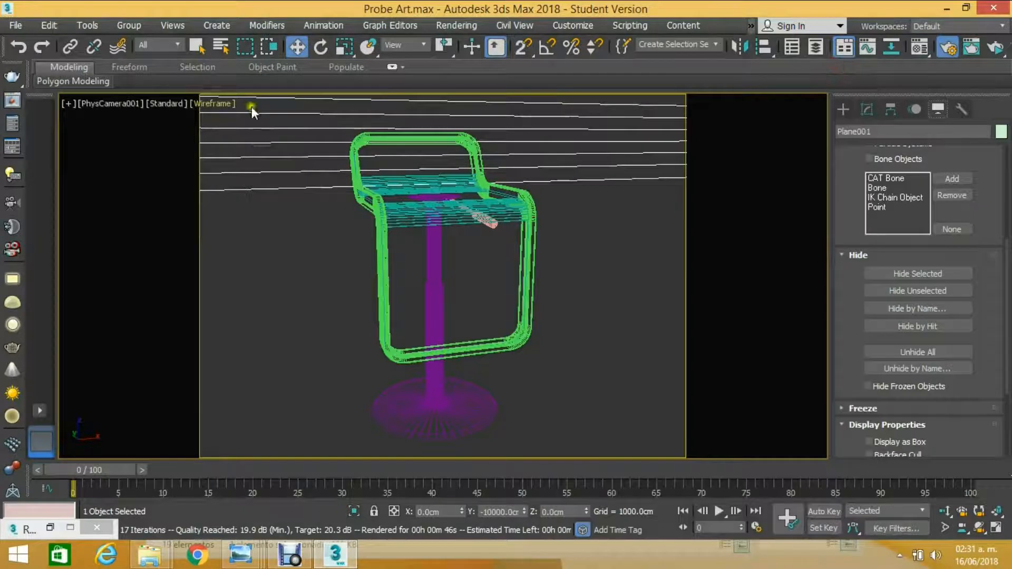
click(16, 25)
click(49, 139)
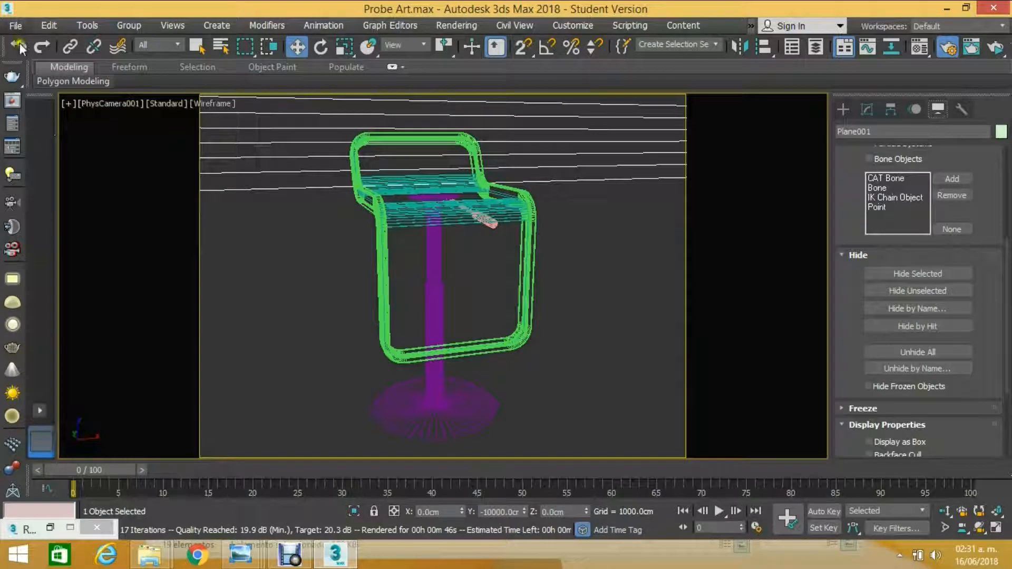
- Open the recent scene Pepepe.max and switch its viewport to the Camera001 view
click(15, 27)
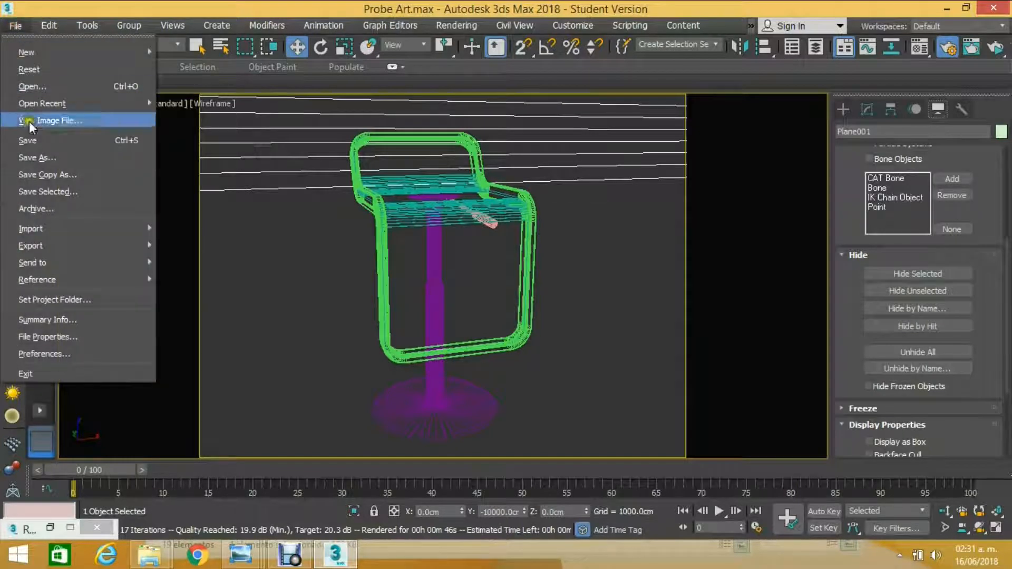
mouse_move(128, 101)
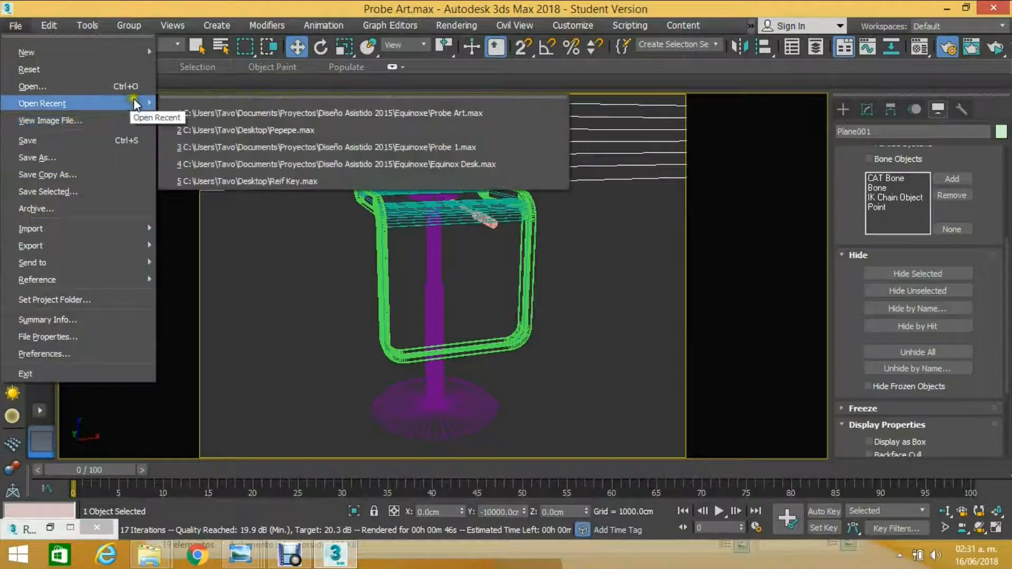
click(276, 124)
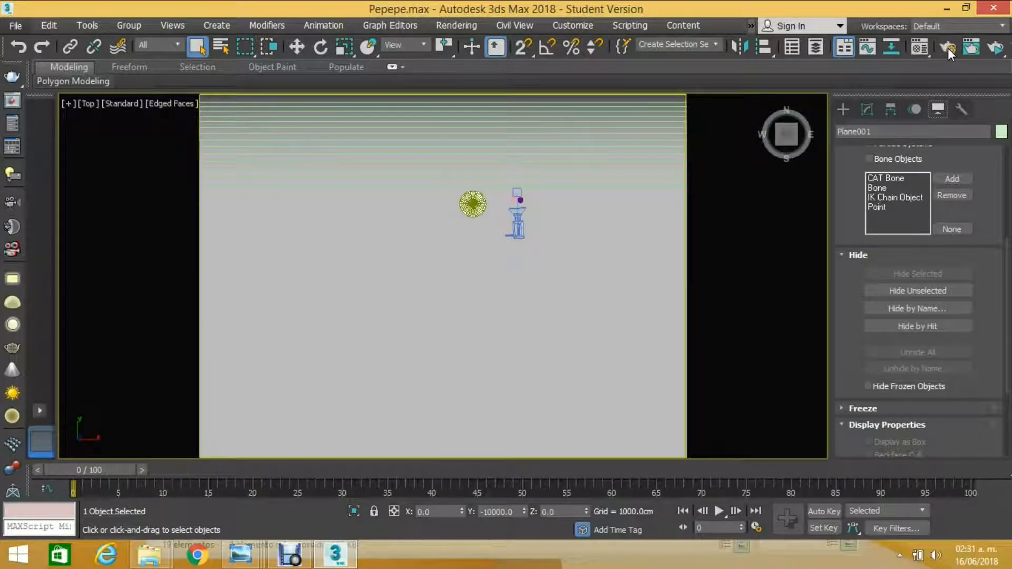
key(c)
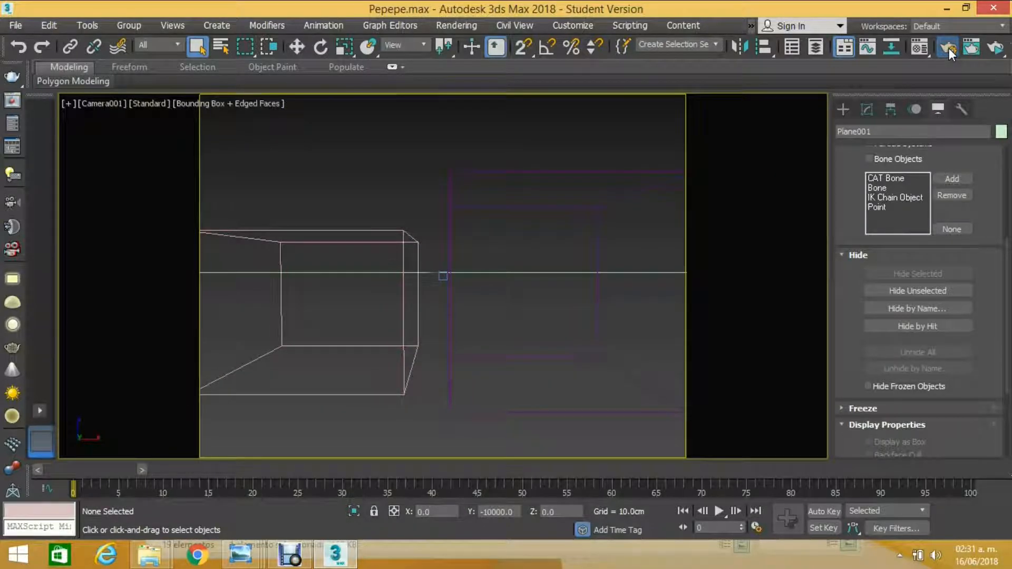
- Choose Arnold as the renderer for ActiveShade Mode in the render settings and minimize the dialog
click(949, 47)
click(951, 47)
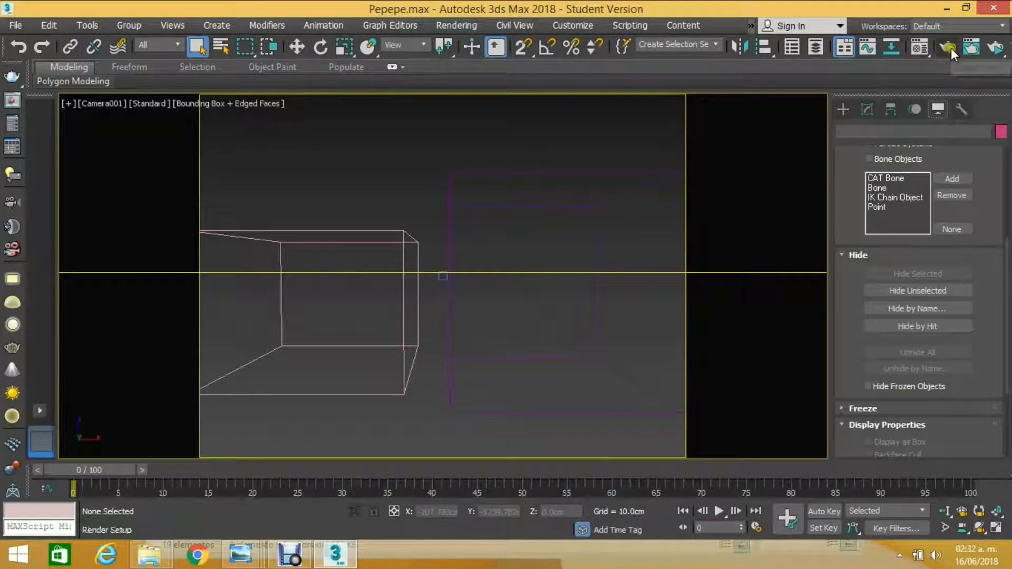
click(951, 48)
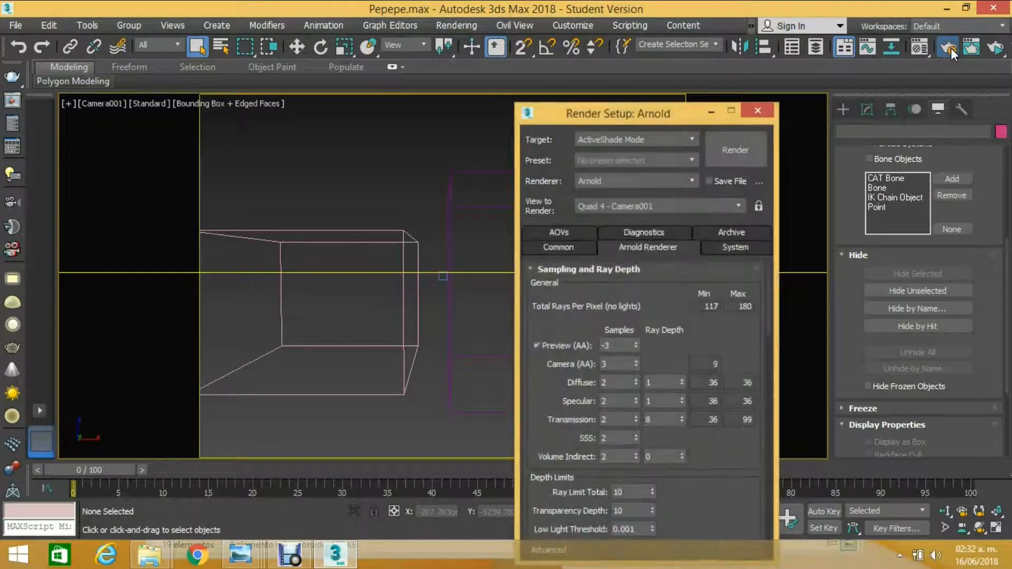
drag(647, 114, 539, 43)
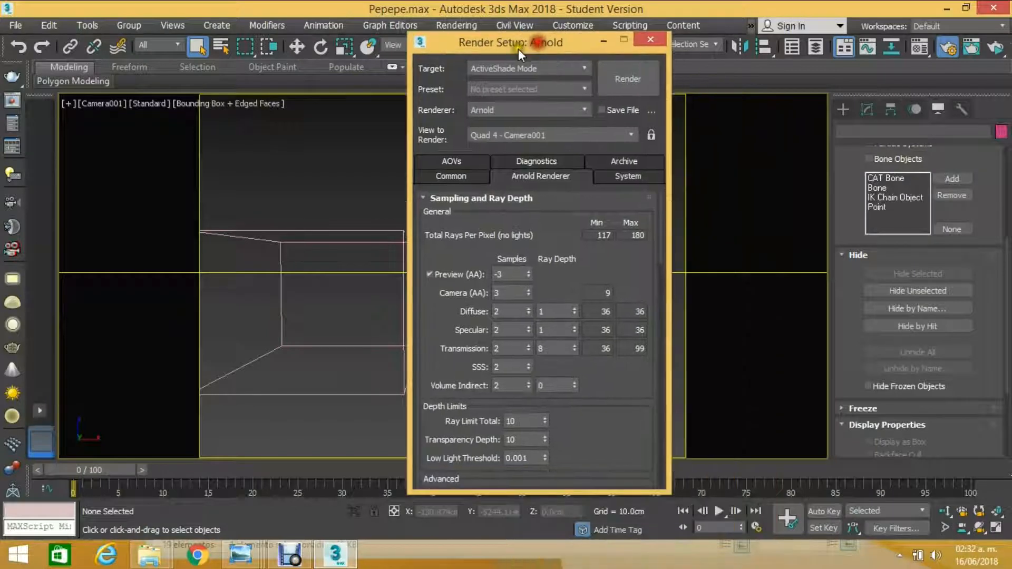
click(587, 110)
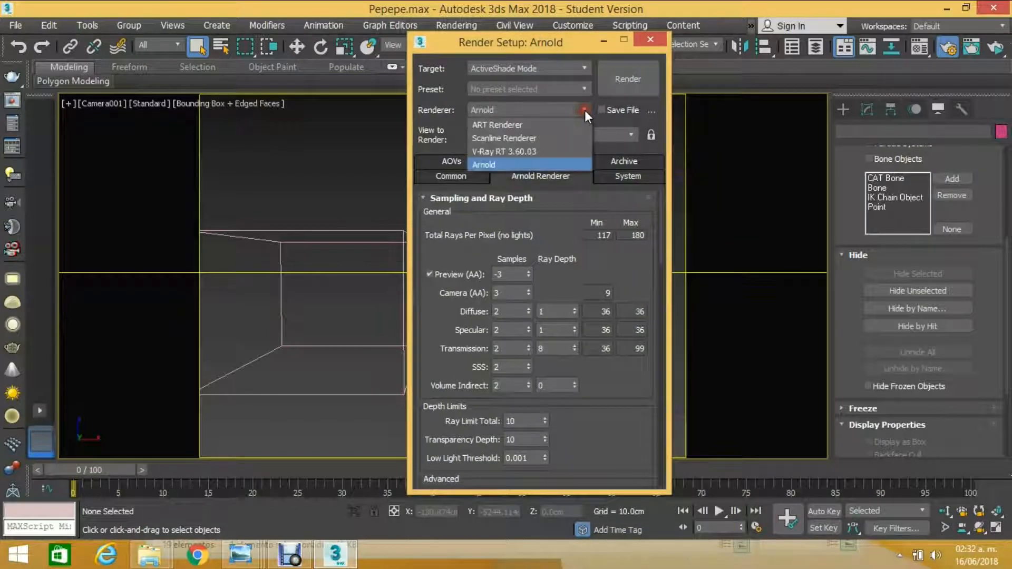
click(508, 164)
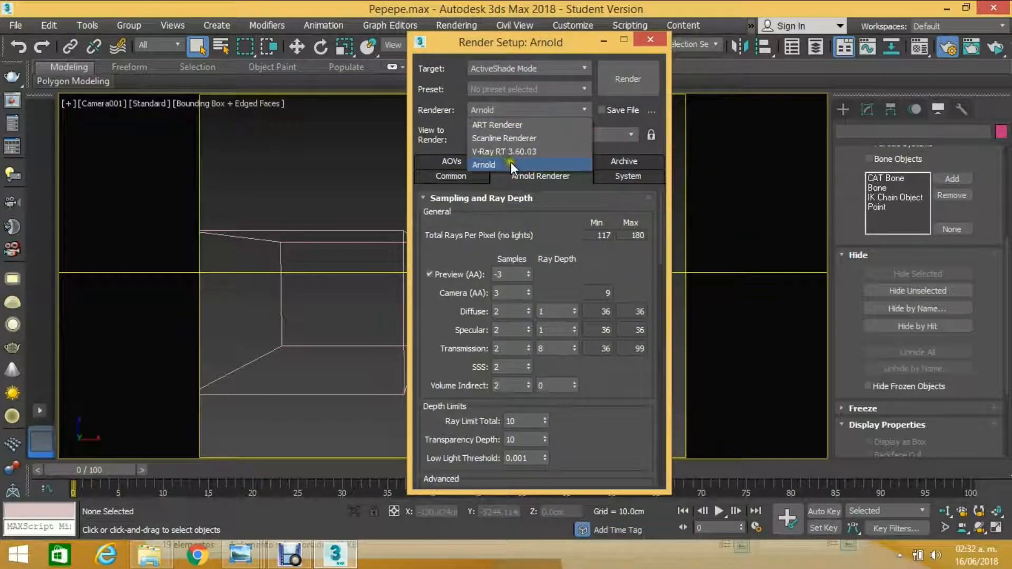
click(577, 42)
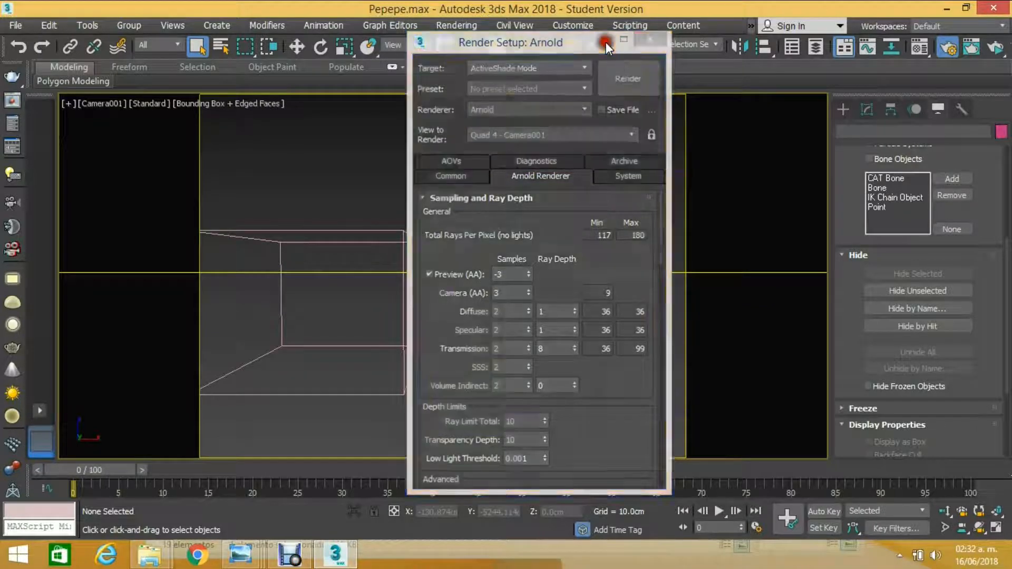
click(605, 41)
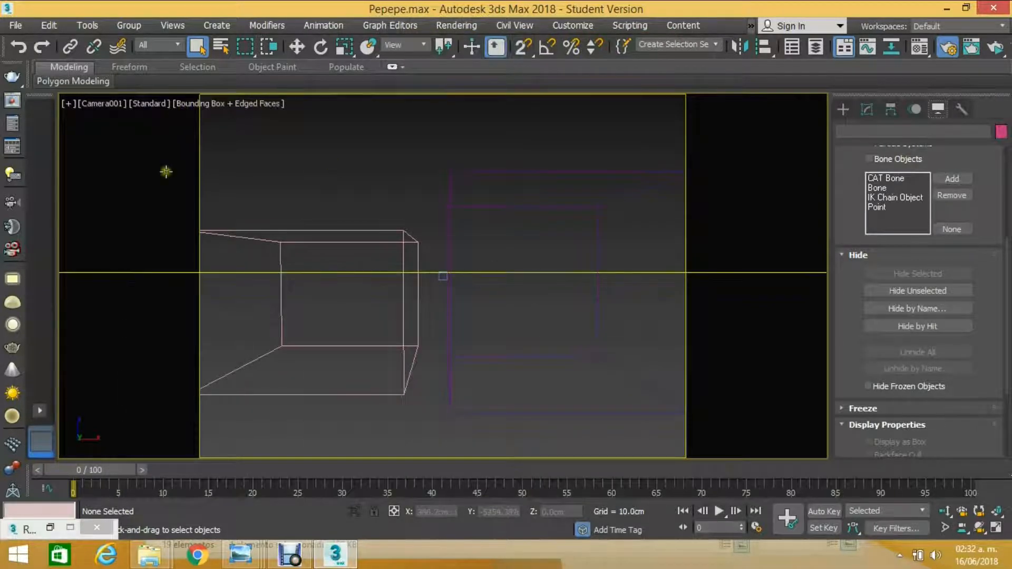
- Display the Camera001 viewport in wireframe and start an ActiveShade preview of the scene
click(202, 103)
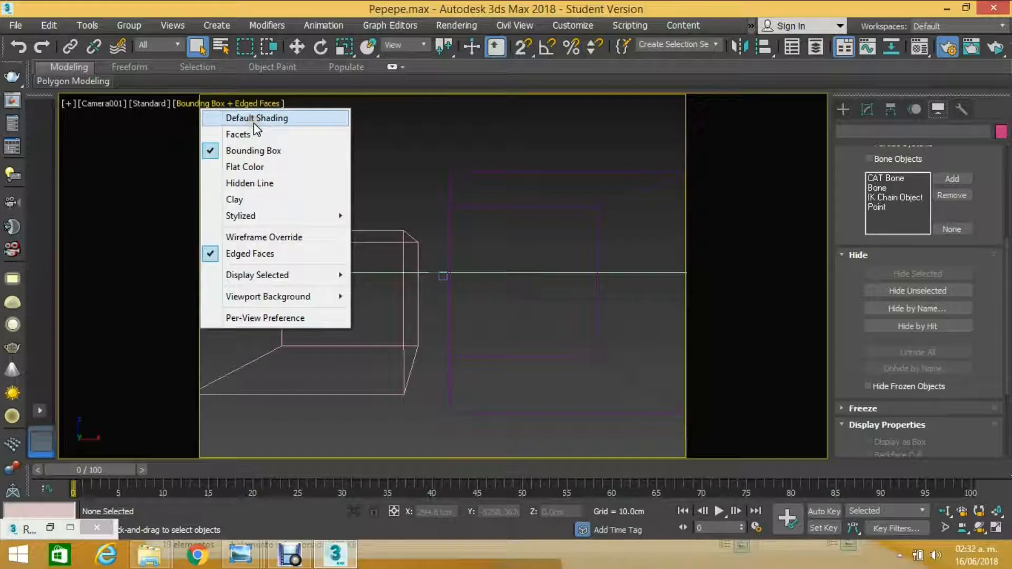
click(252, 239)
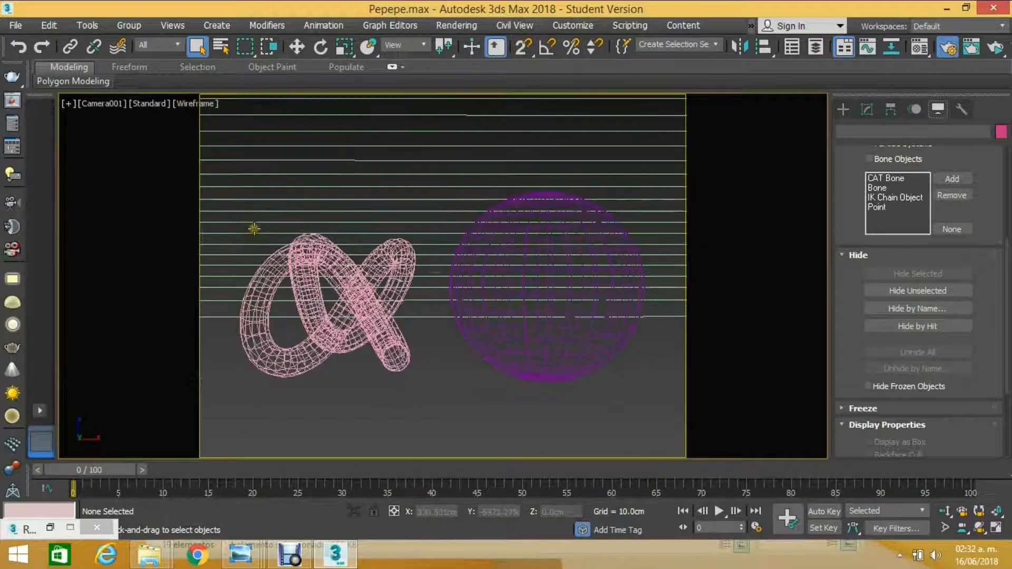
click(994, 48)
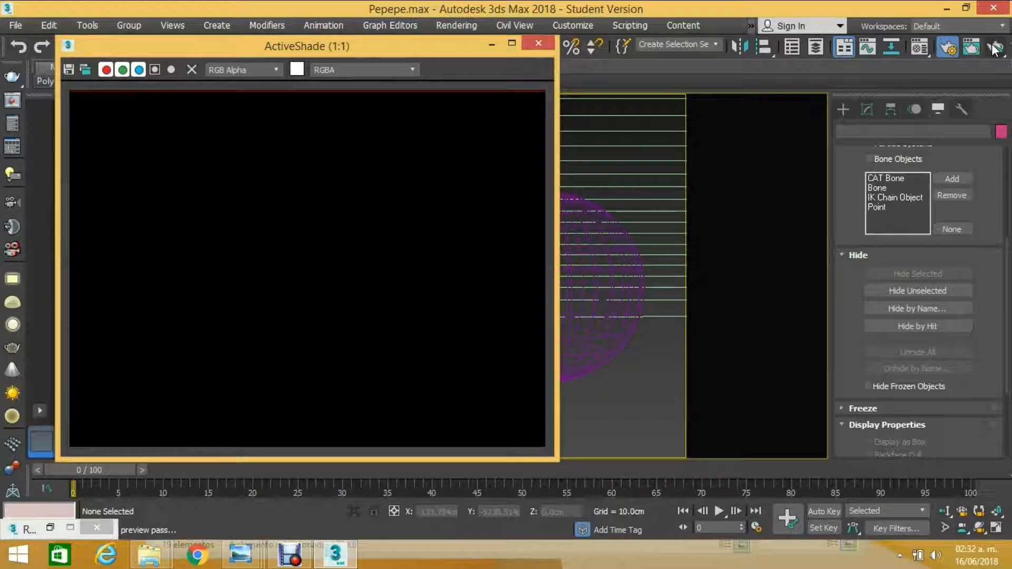
- Review the Arnold sampling, ray depth and depth limit settings in the render setup
click(949, 48)
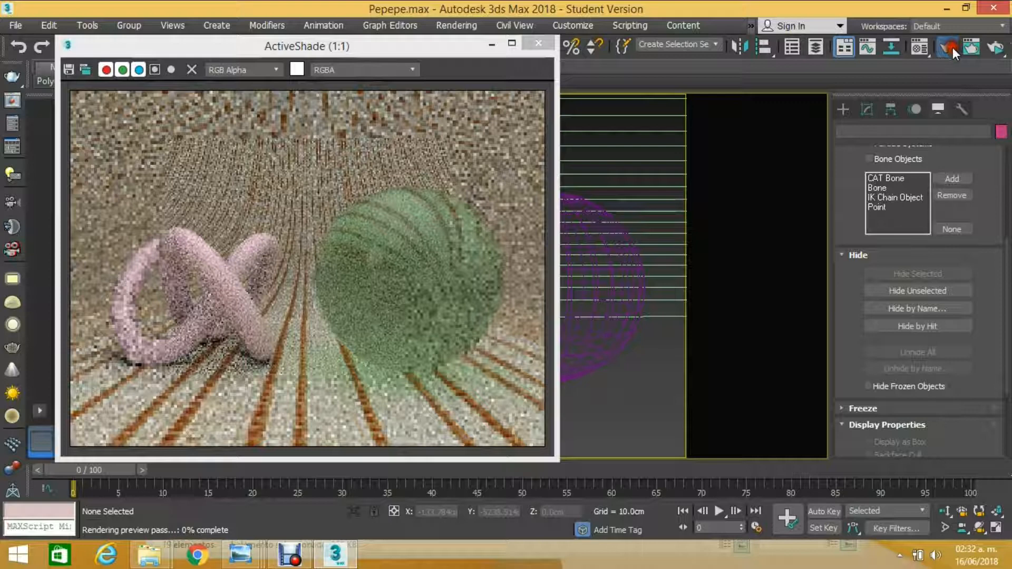
click(951, 48)
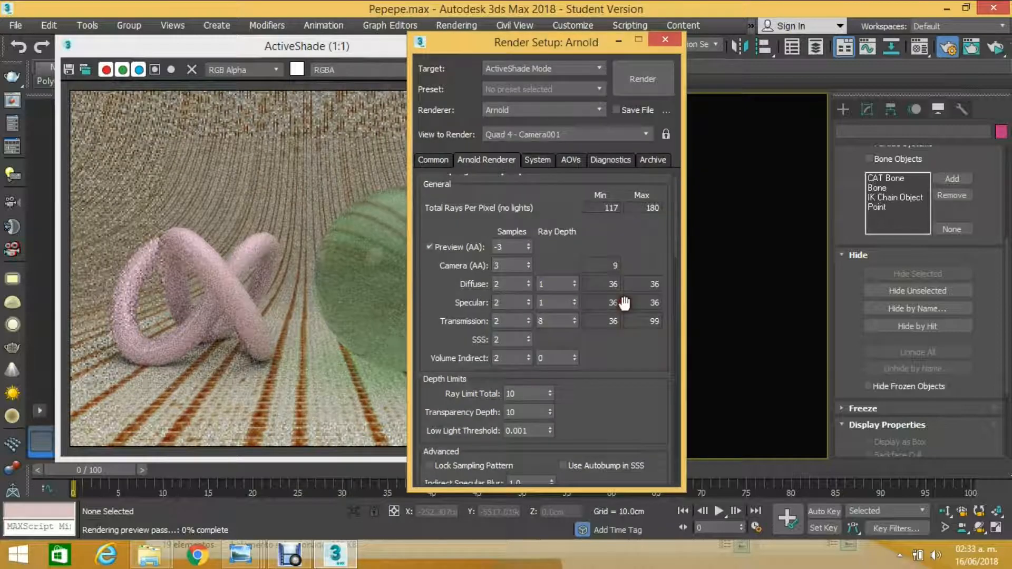
scroll(617, 375, down, 1)
scroll(616, 375, up, 1)
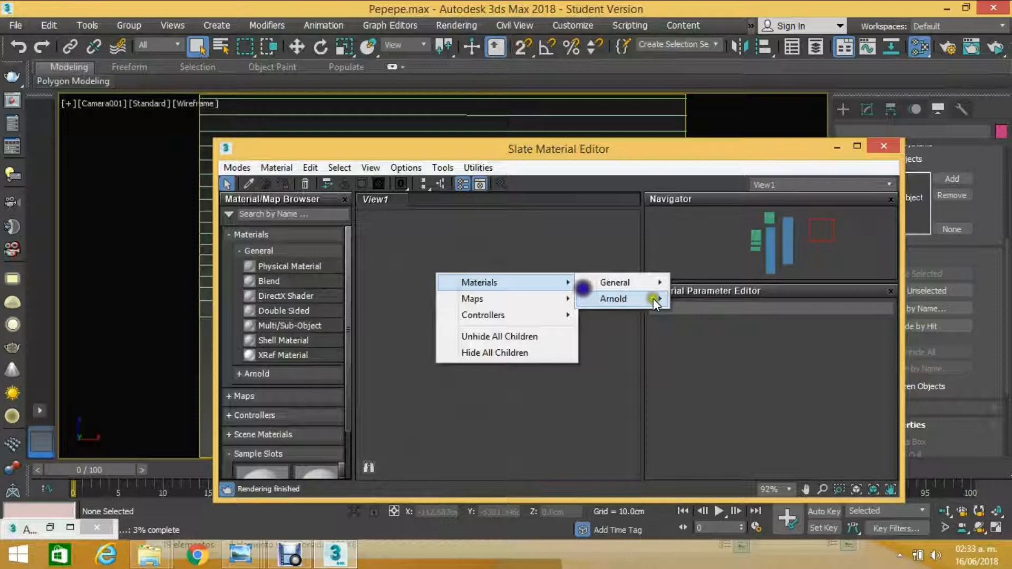
- Create an Arnold Standard Surface material, apply it to the three scene objects, and move the Slate Material Editor off the preview
drag(470, 149, 751, 153)
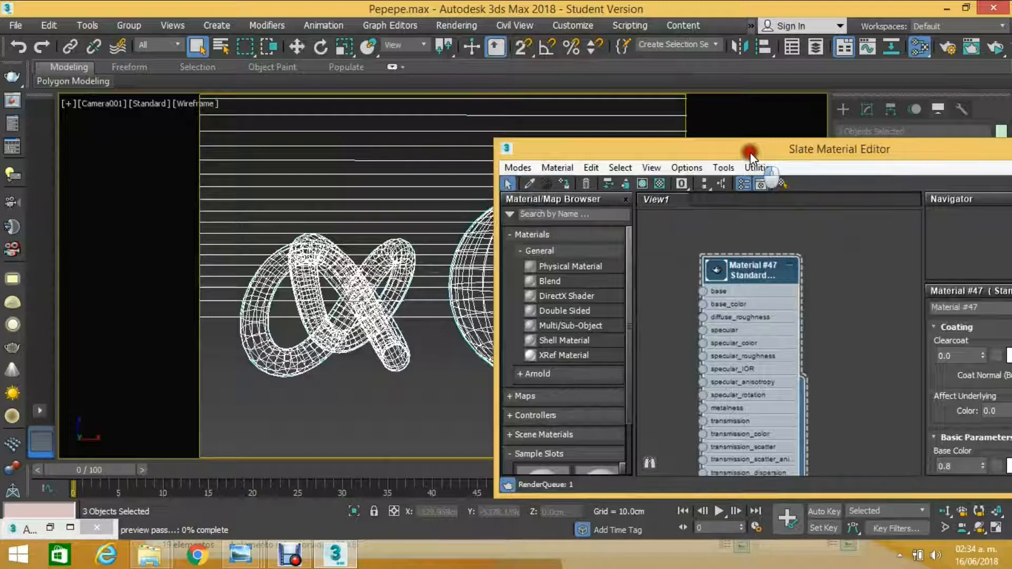
drag(751, 153, 450, 62)
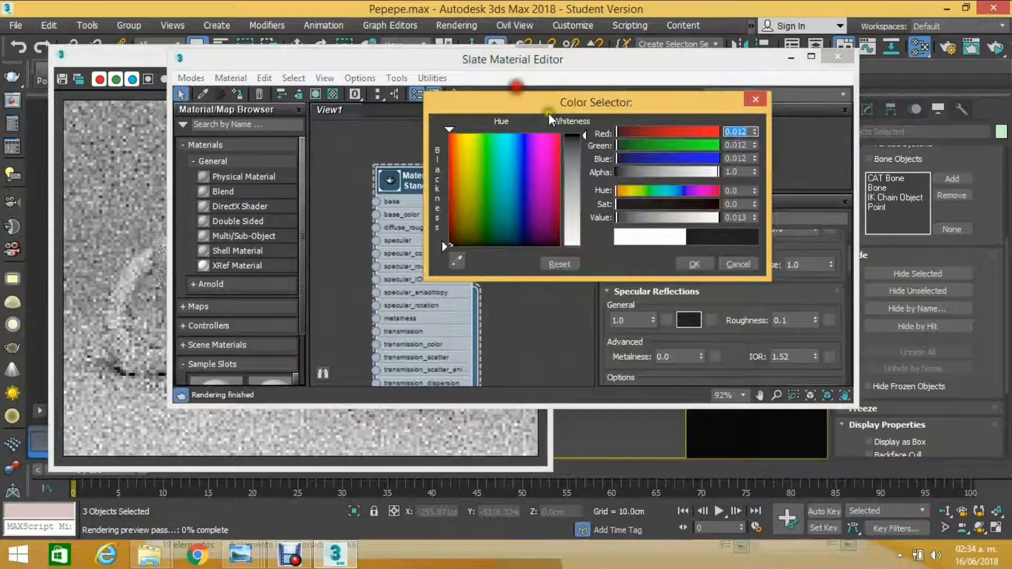
- Load an HDR image from the HDRI Studio folder inside Proyectos as the bitmap
click(647, 239)
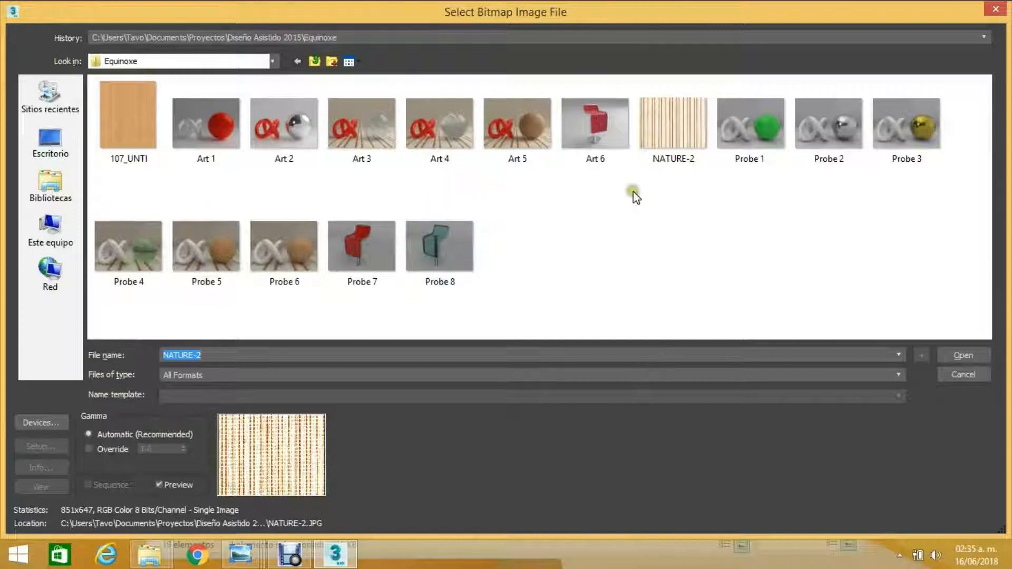
click(274, 61)
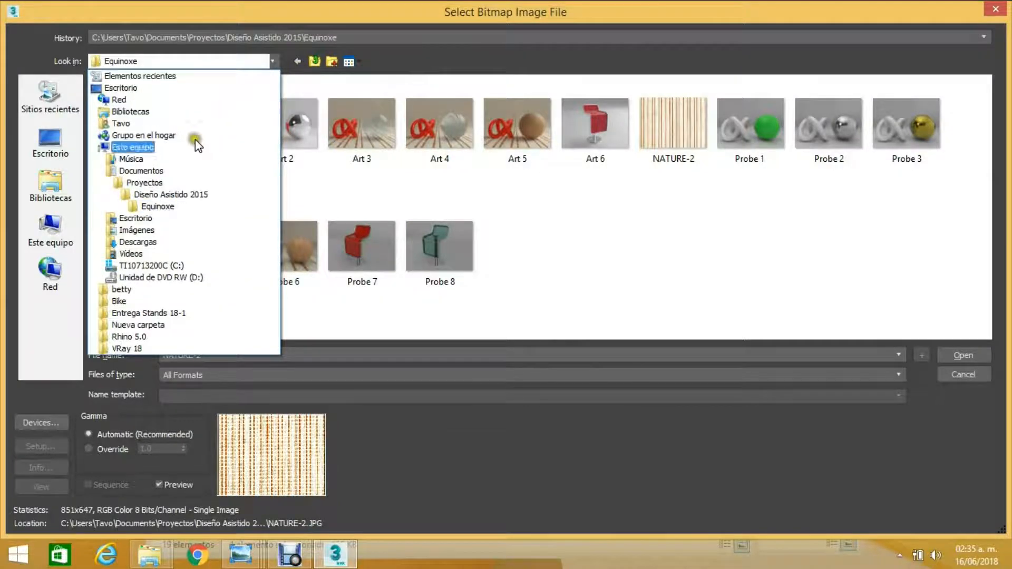
click(172, 186)
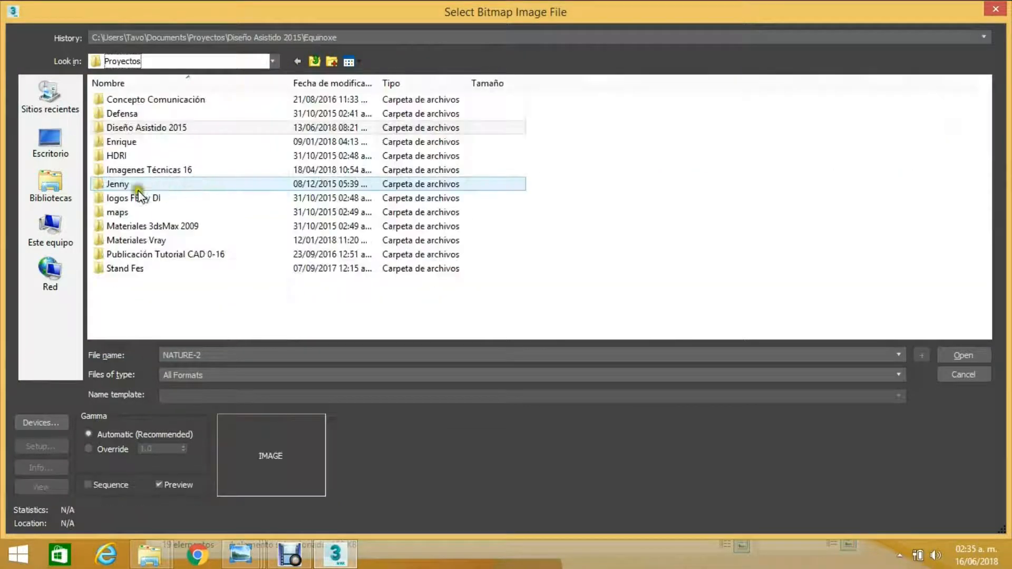
double_click(120, 157)
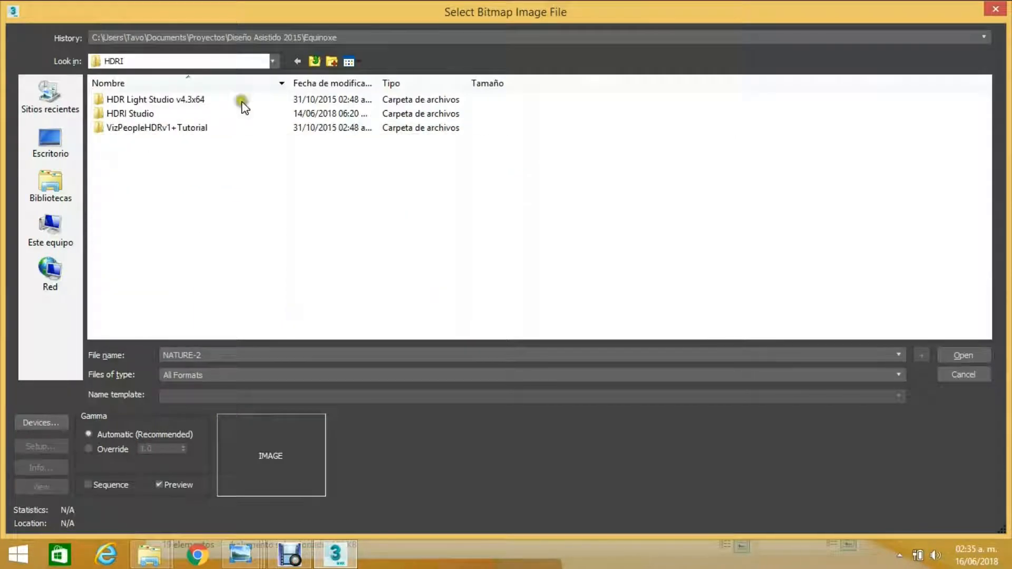
double_click(159, 113)
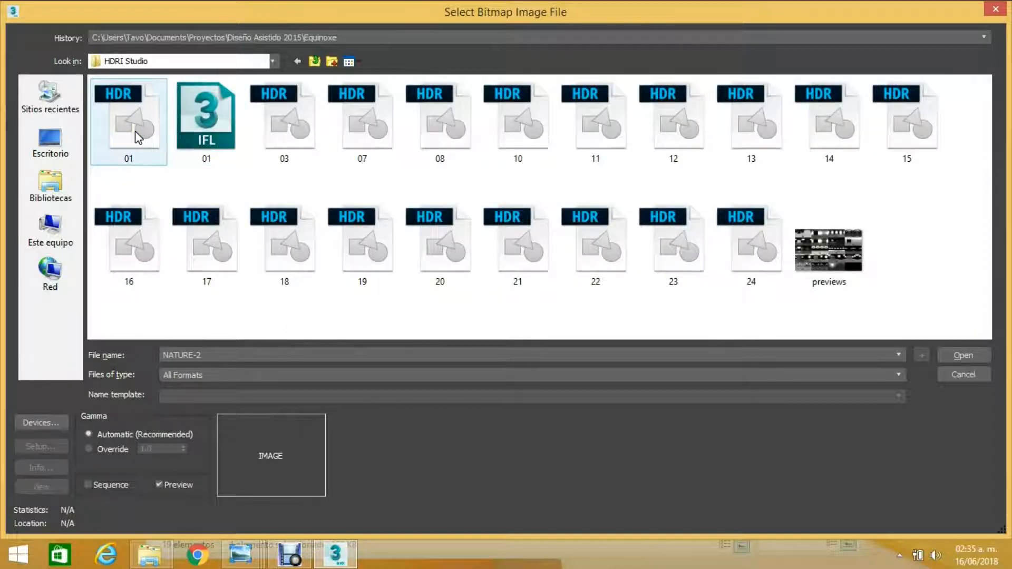
click(945, 355)
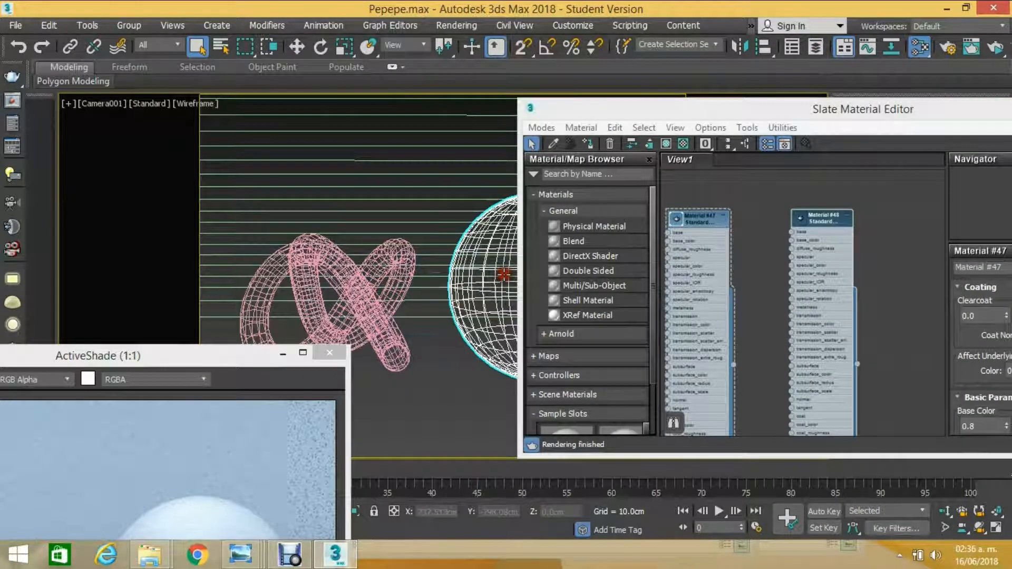
- Set the base color of Material #47 to pure red (1.0, 0.0, 0.0)
middle_drag(504, 274, 498, 274)
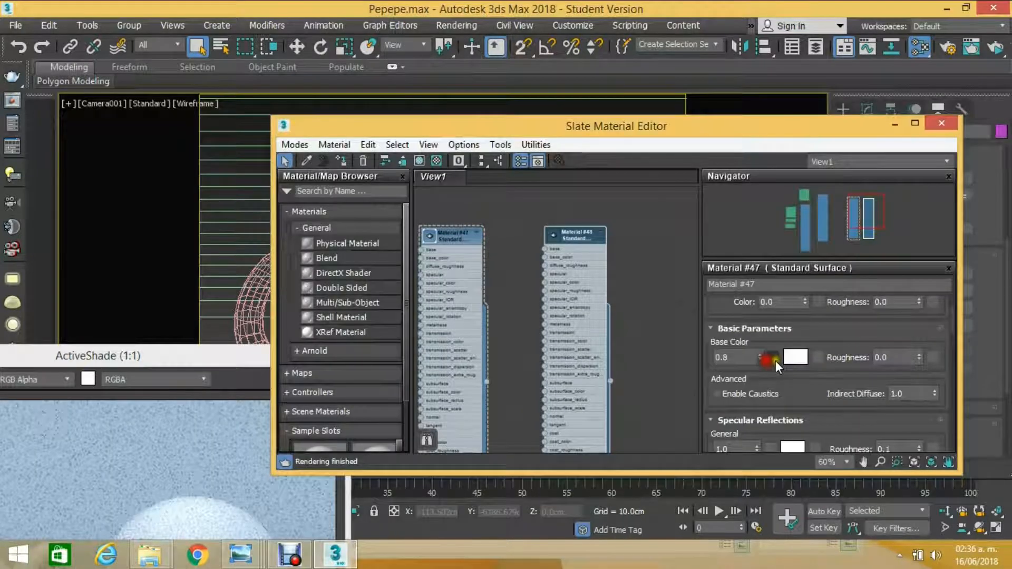
click(777, 361)
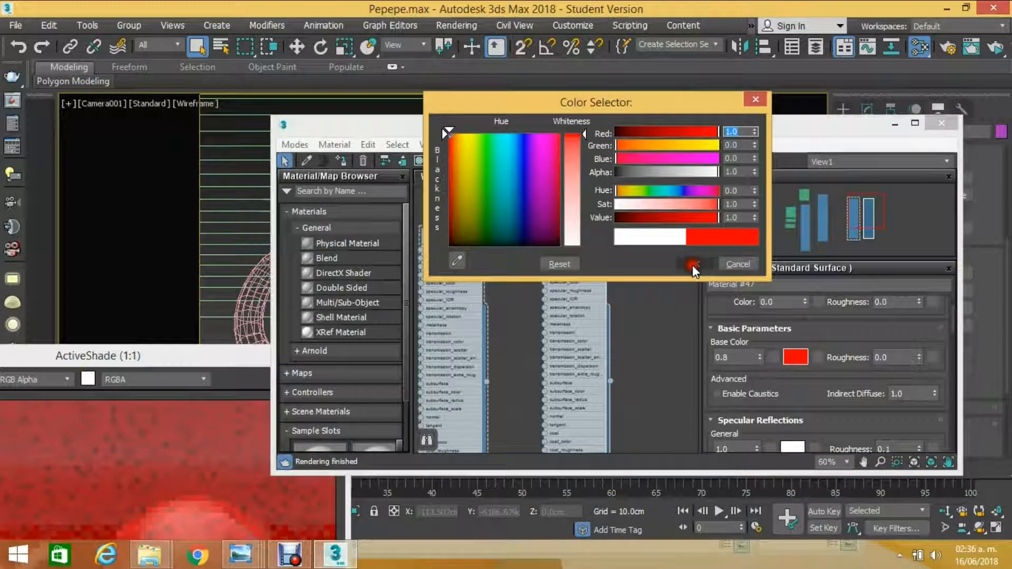
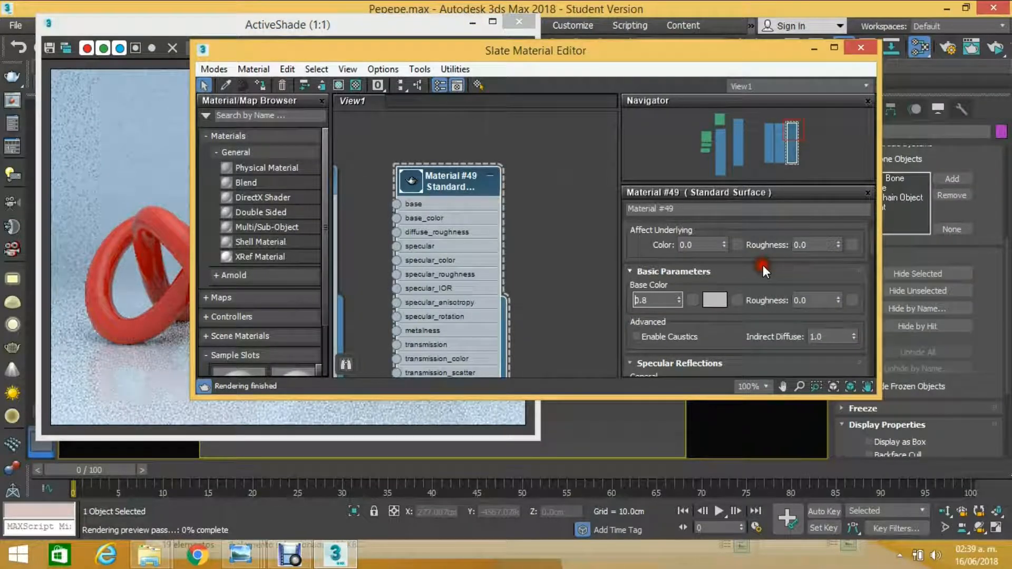
- Make the sphere's Material #49 a reflective metal with a light grey base color and bring up the reference render
scroll(764, 268, down, 3)
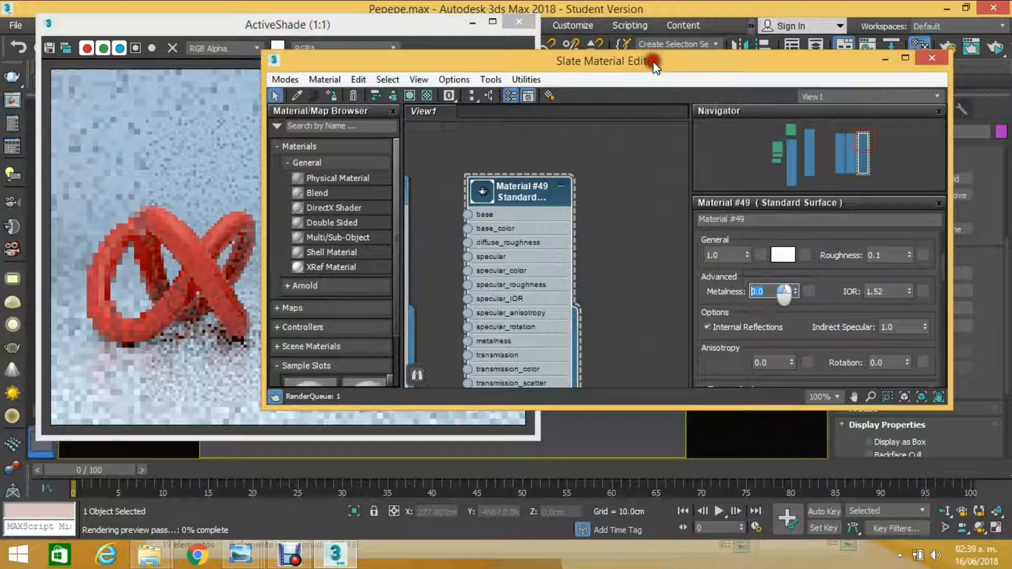
drag(654, 62, 845, 190)
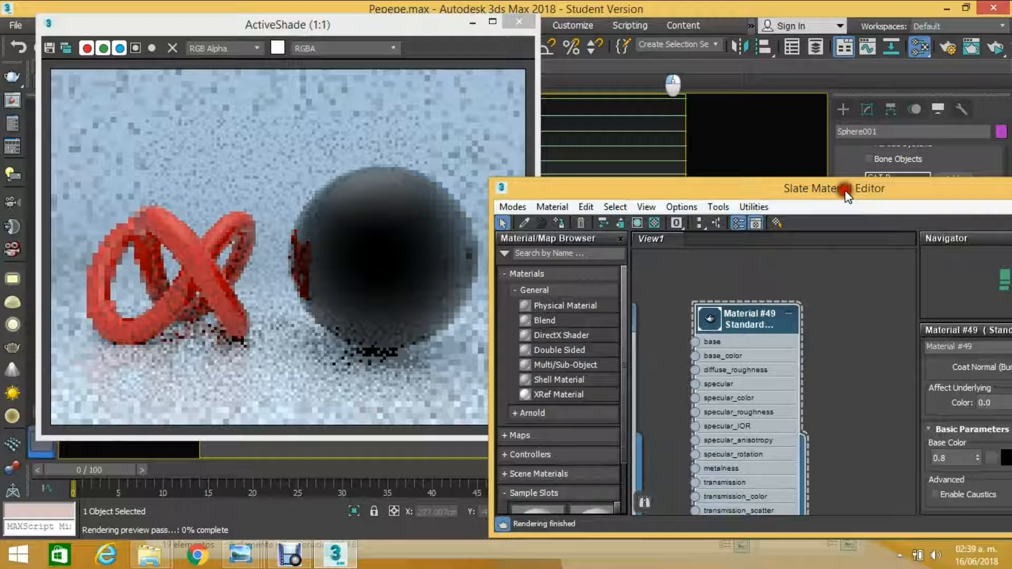
drag(846, 196, 539, 27)
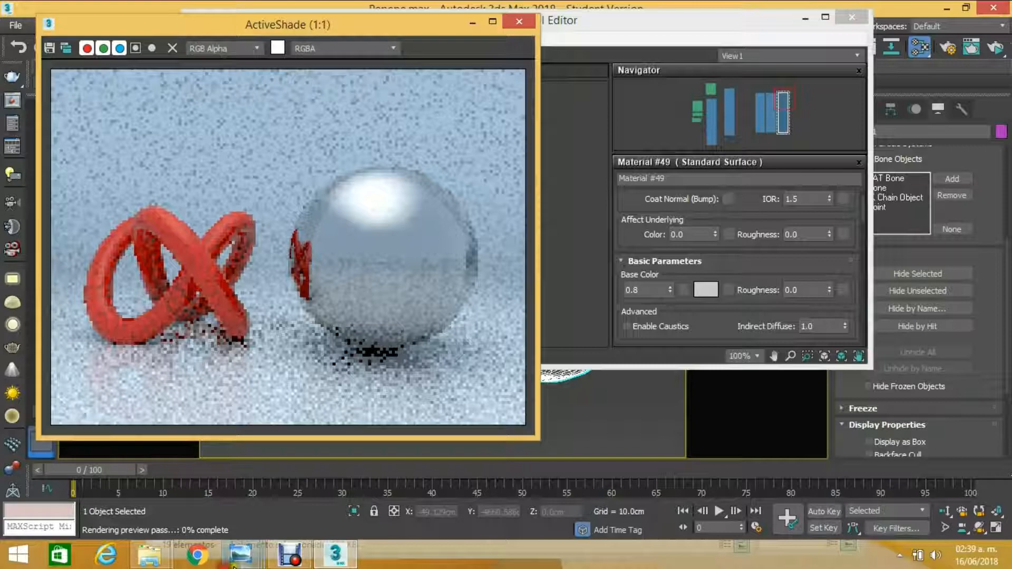
click(240, 554)
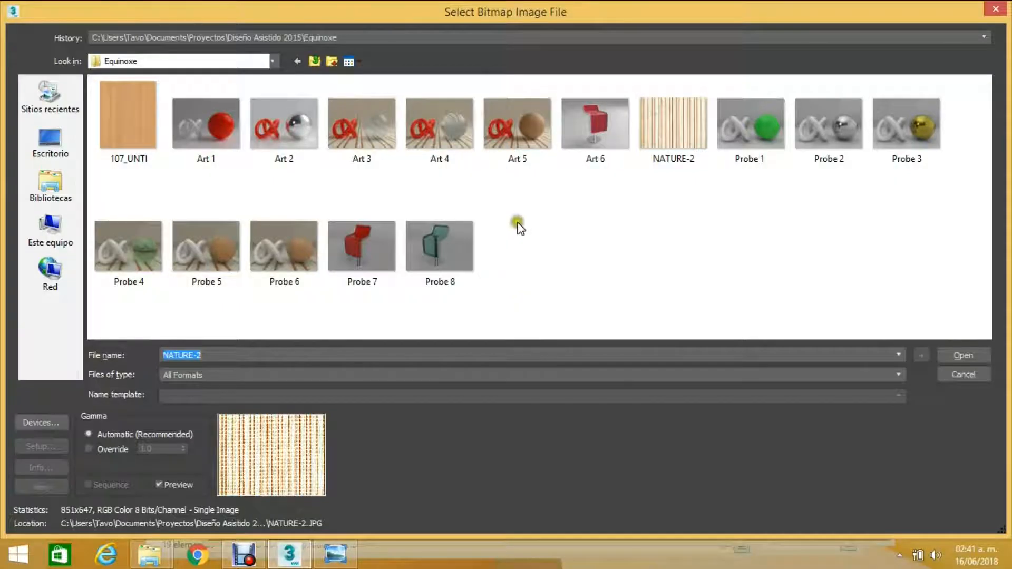
- Load the NATURE-2 image from the Equinoxe folder as the striped texture of the backdrop plane
double_click(688, 118)
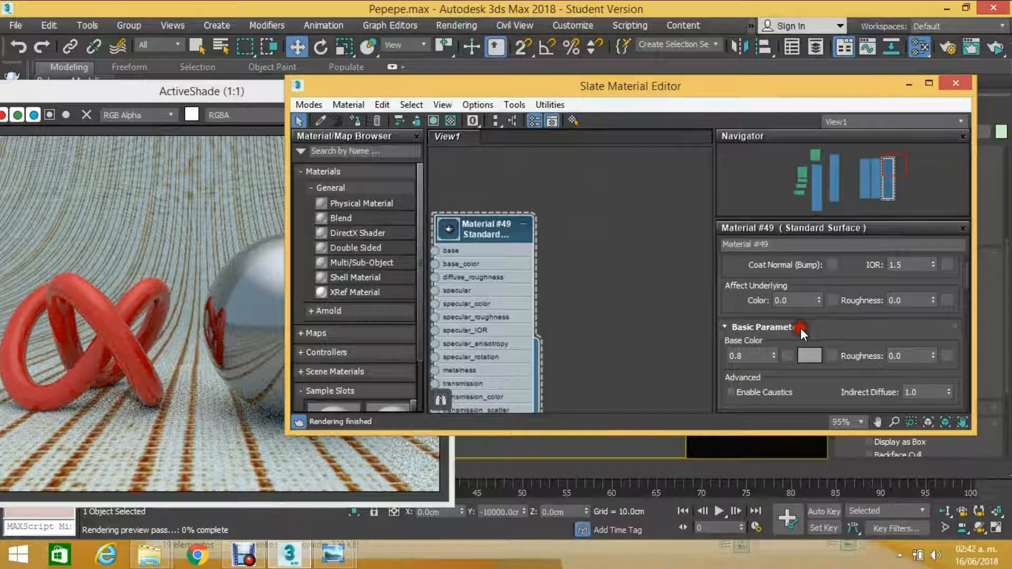
- Set the transmission of the sphere's Material #49 to 1.0 with a blue color and start adding a new map
click(800, 328)
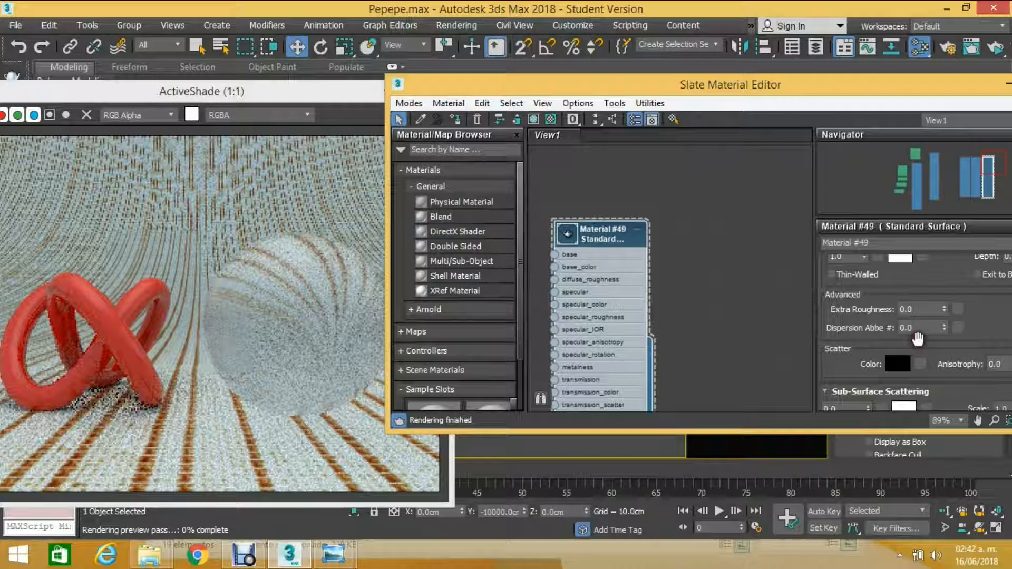
scroll(918, 339, up, 5)
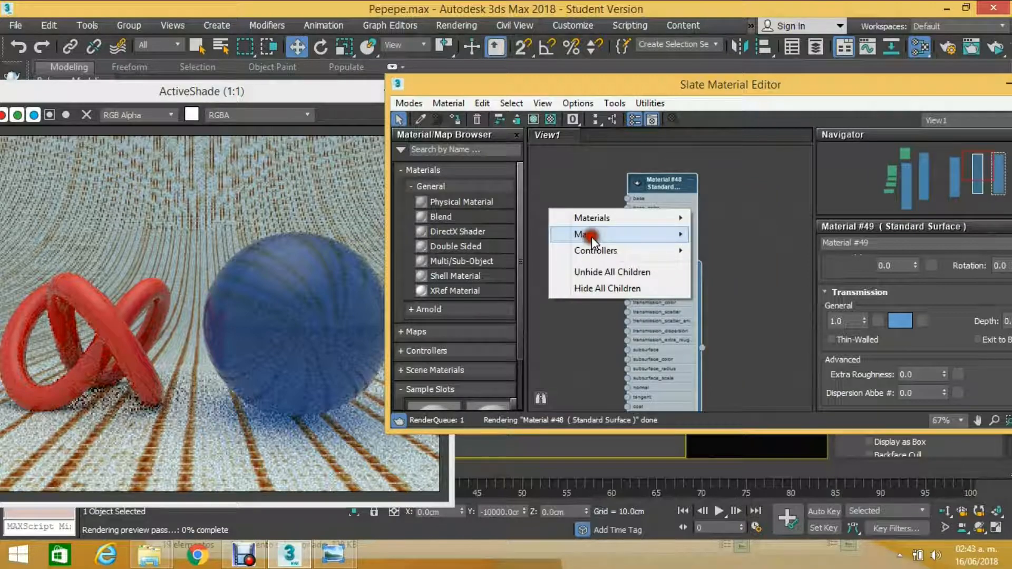
click(591, 236)
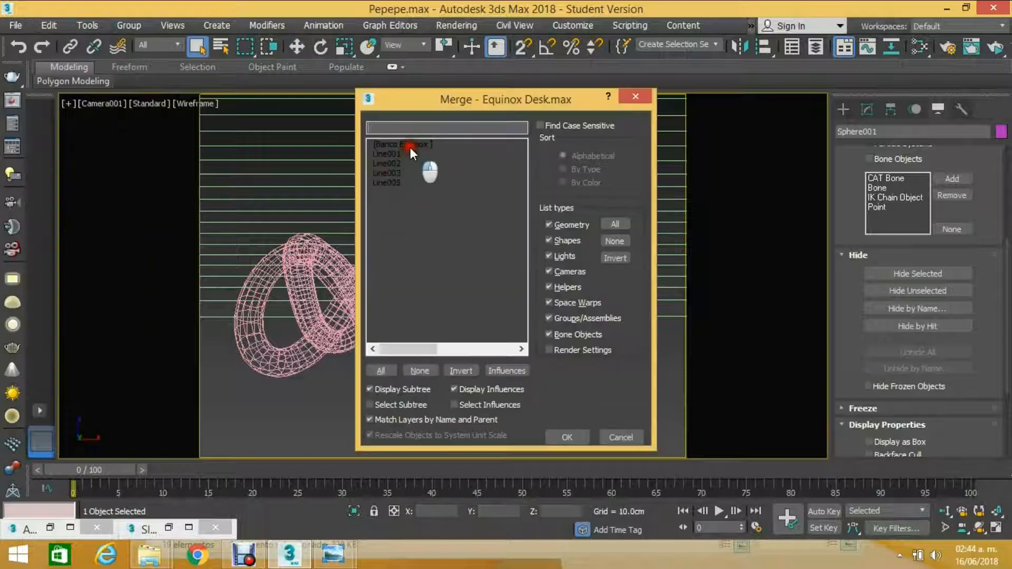
- Merge the Banco Equinox group from the Equinox Desk file and move it close to the knot and sphere in the top view
double_click(410, 144)
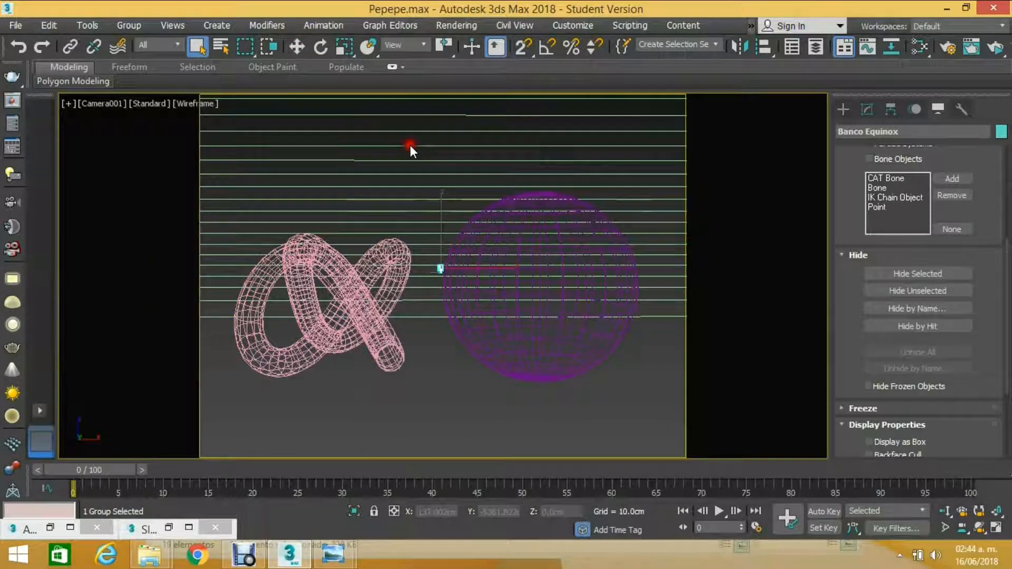
key(t)
key(w)
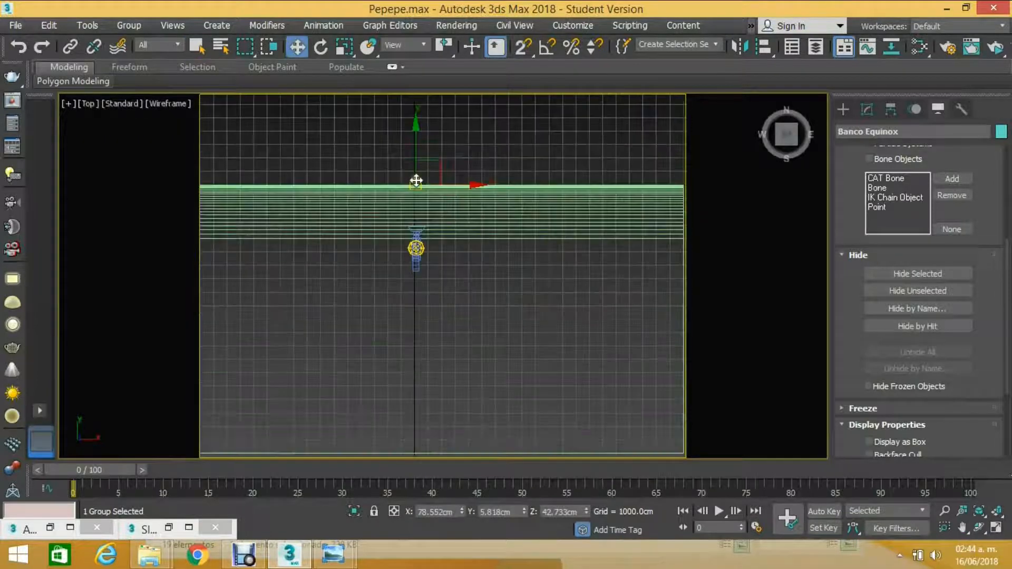
drag(416, 181, 419, 205)
scroll(389, 262, up, 12)
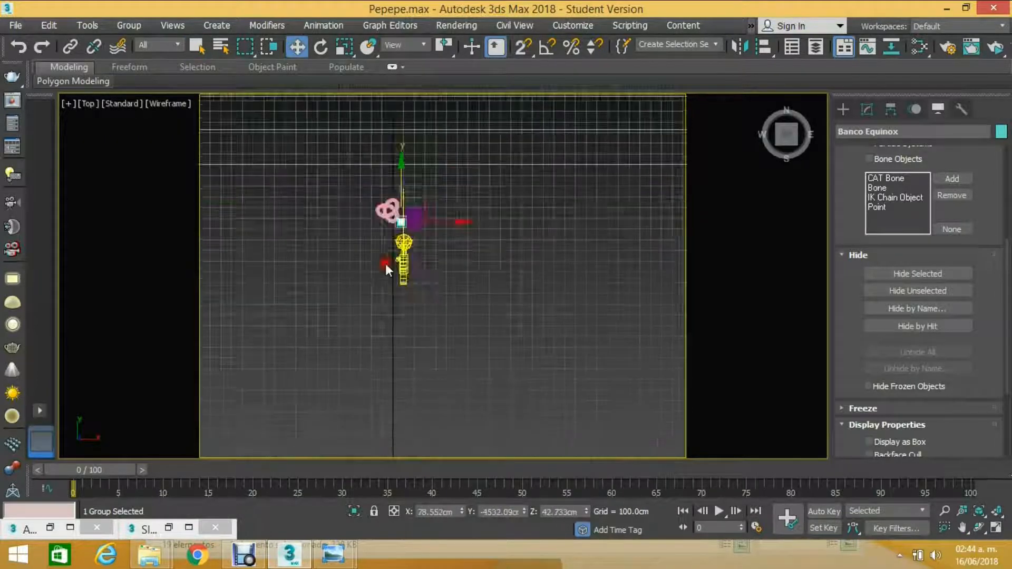
middle_drag(426, 195, 413, 229)
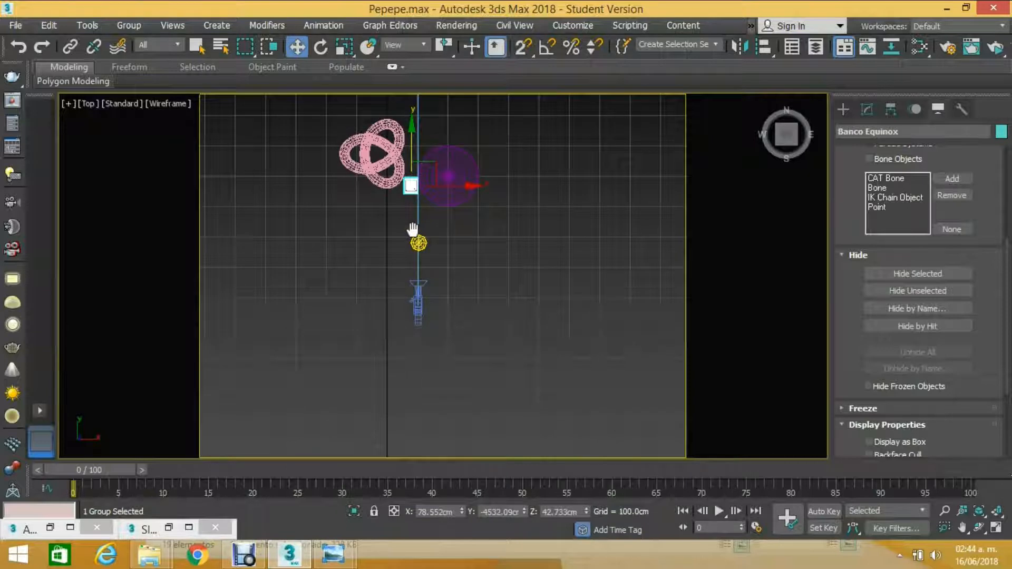
middle_drag(413, 229, 404, 251)
- Move the stool group slightly toward the camera and delete the knot and the sphere
drag(414, 175, 414, 195)
drag(342, 138, 453, 206)
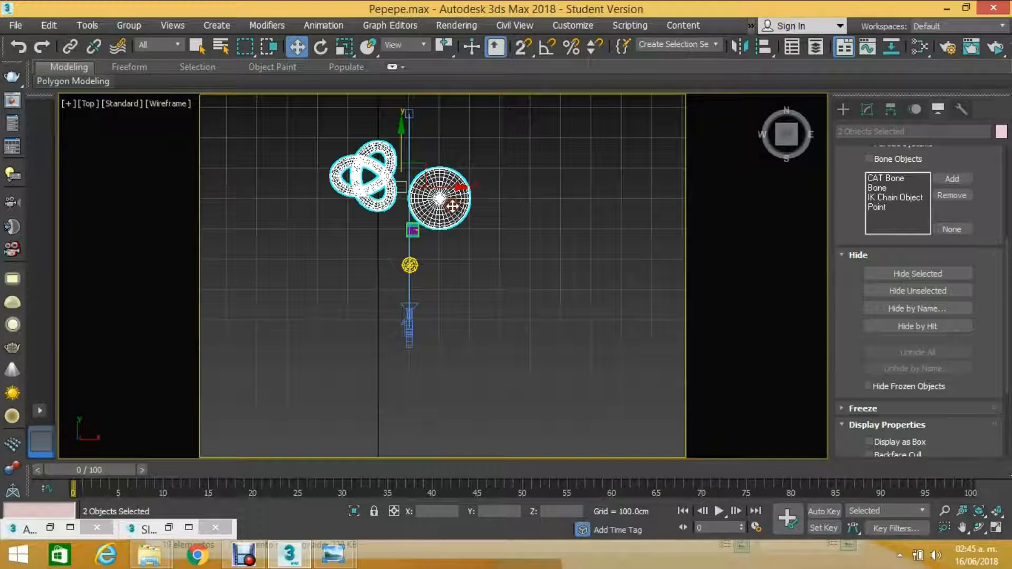
key(Delete)
- Create an Arnold quad light of about 1622 by 1169 cm and shift it along X to the far side of the stool
click(844, 109)
click(865, 207)
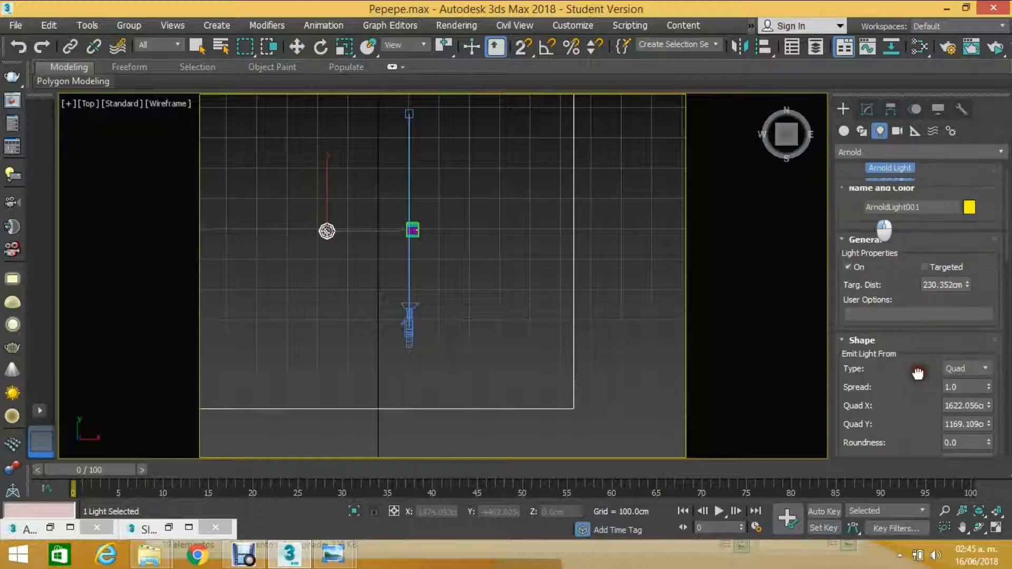
drag(919, 373, 925, 288)
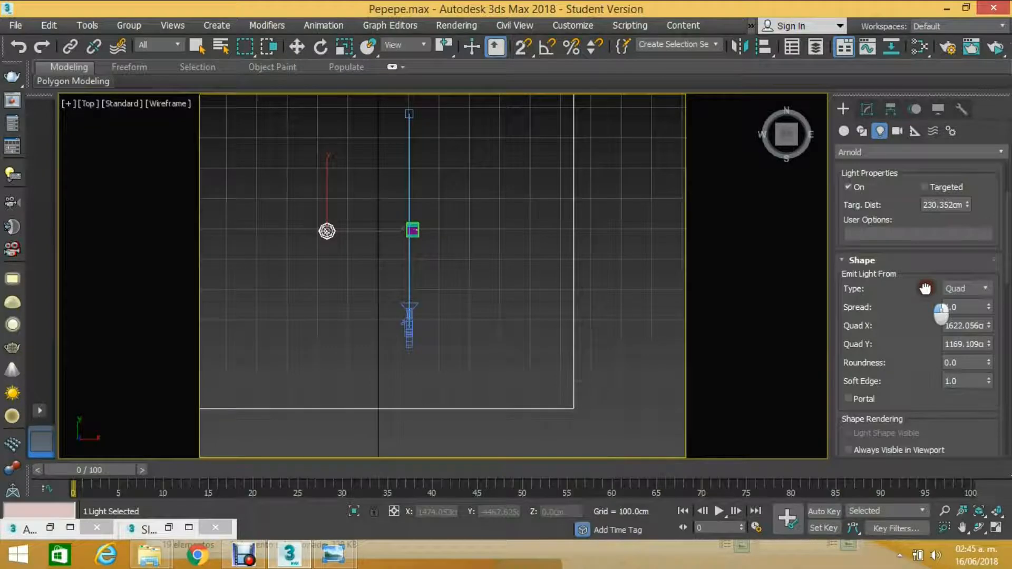
drag(401, 238, 519, 242)
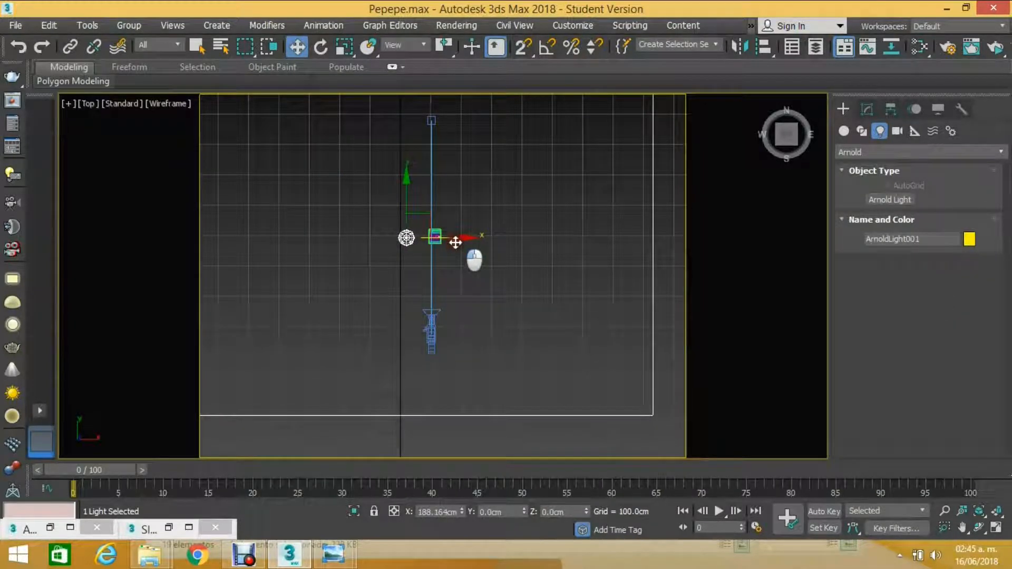
- Dolly Camera001 in on the stool and place the ActiveShade render beside the viewport
key(c)
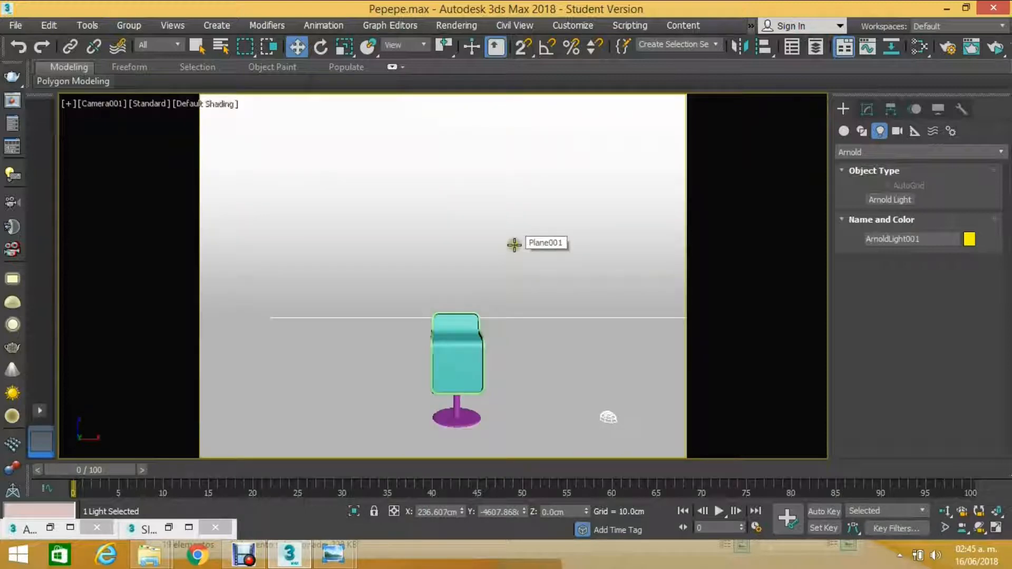
alt+middle_drag(514, 244, 526, 266)
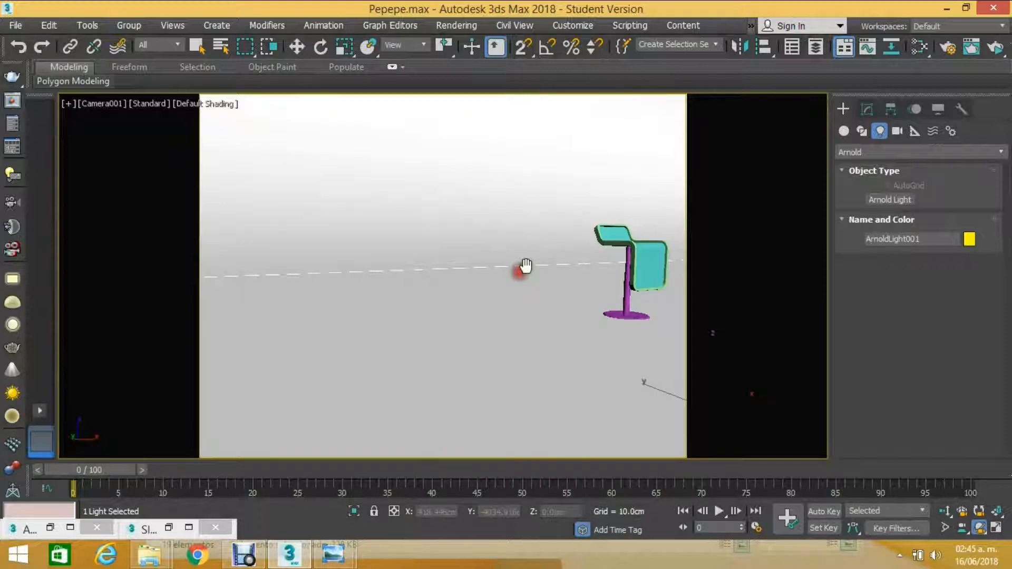
key(ctrl+z)
click(946, 511)
drag(505, 303, 511, 283)
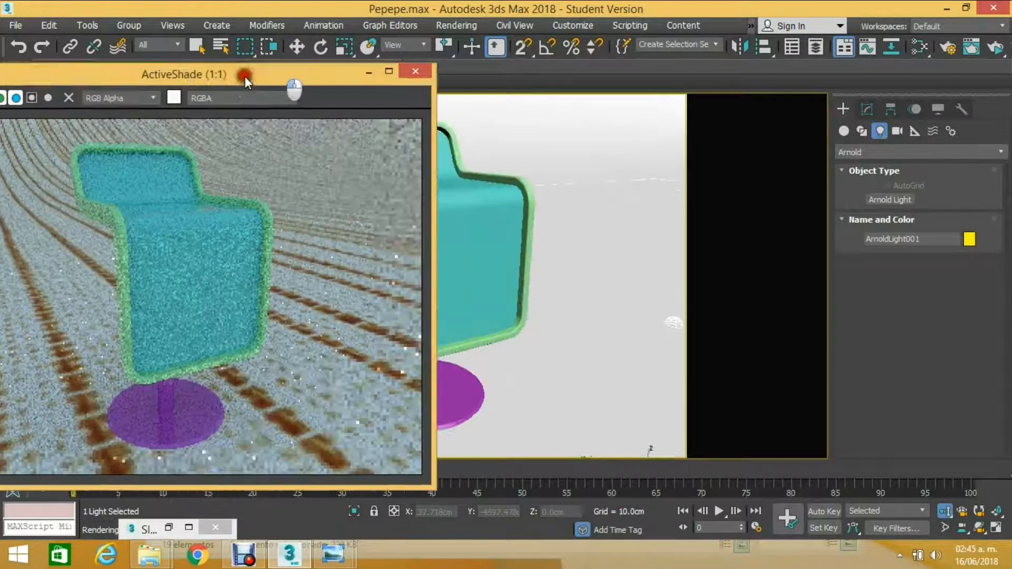
drag(187, 69, 417, 81)
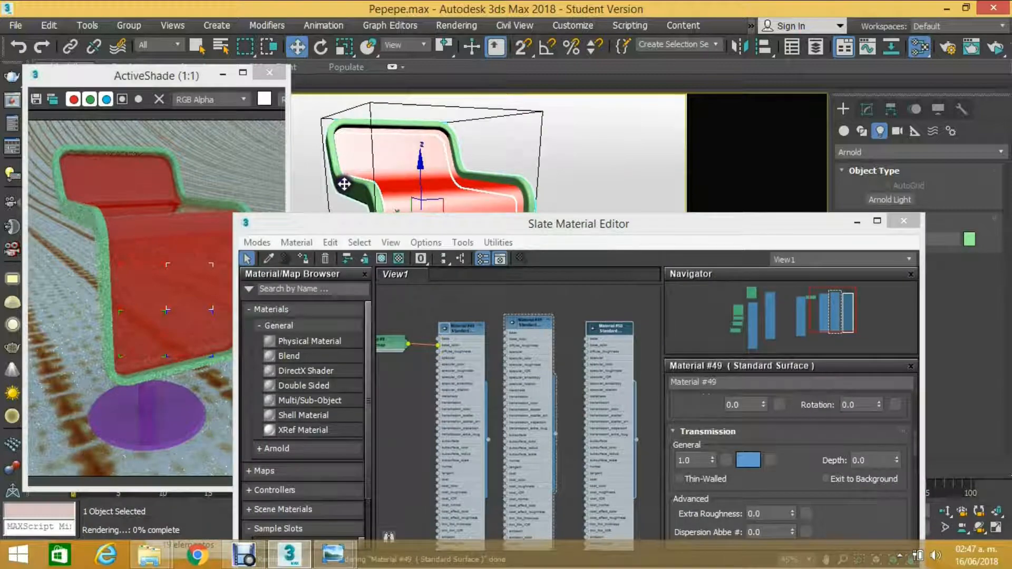
- Set the metalness of the stool frame's Material #50 to 1.0 and uncover the viewport beside the ActiveShade preview
drag(178, 78, 176, 87)
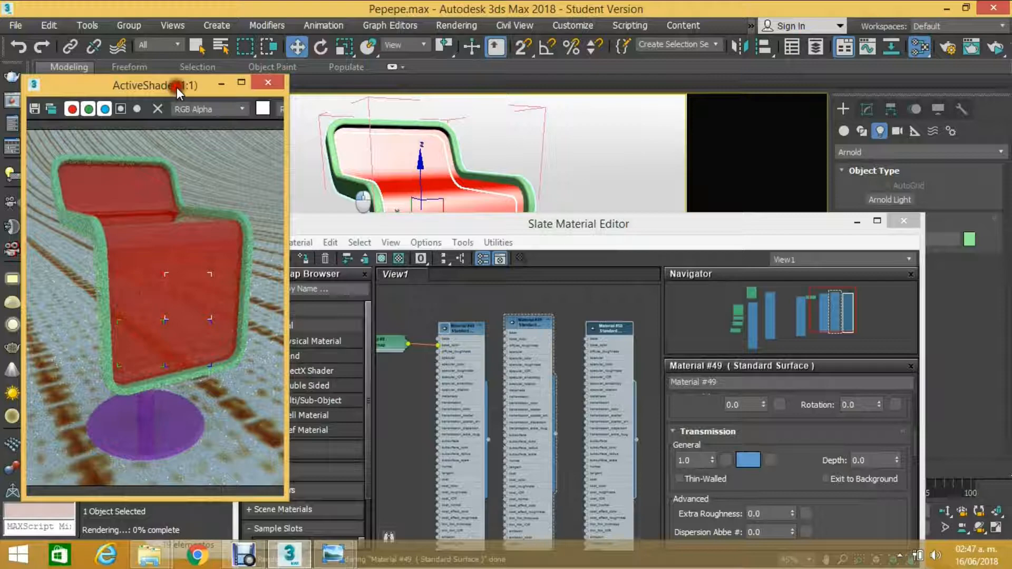
drag(176, 87, 169, 68)
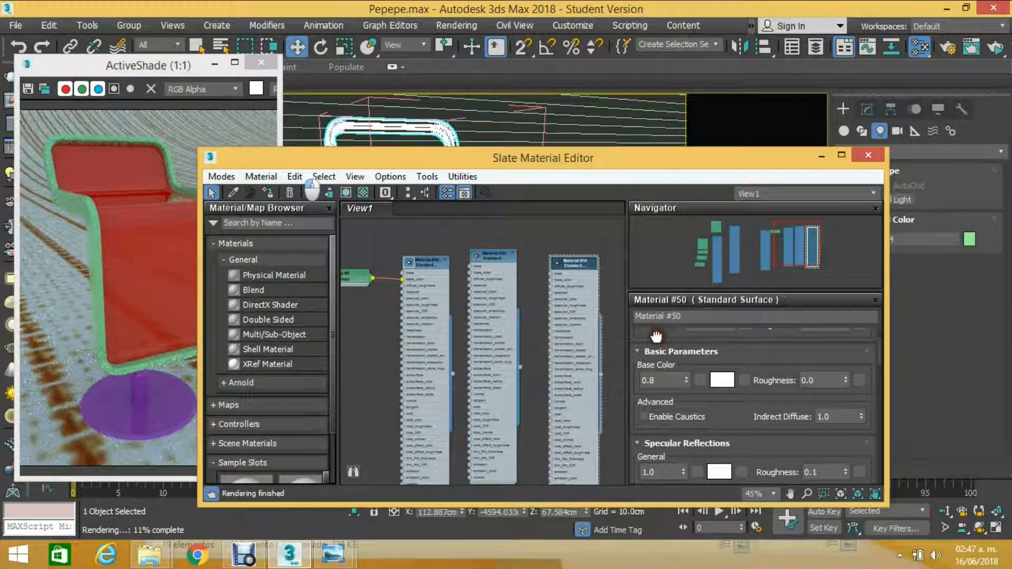
scroll(685, 369, down, 2)
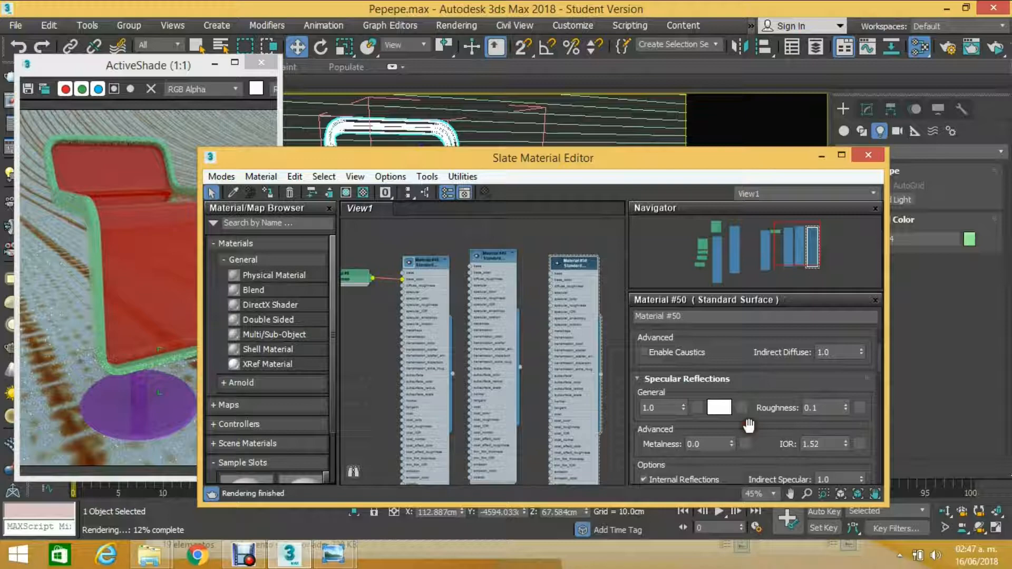
drag(515, 166, 718, 240)
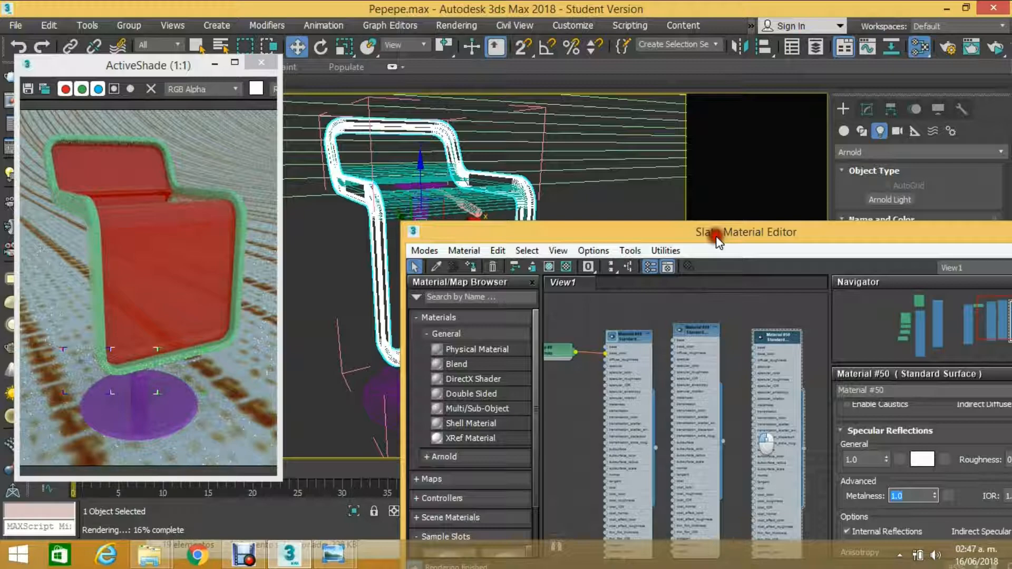
- Rearrange the material editor beside the preview and open the specular reflection color of the red seat's Material #47
drag(719, 240, 860, 162)
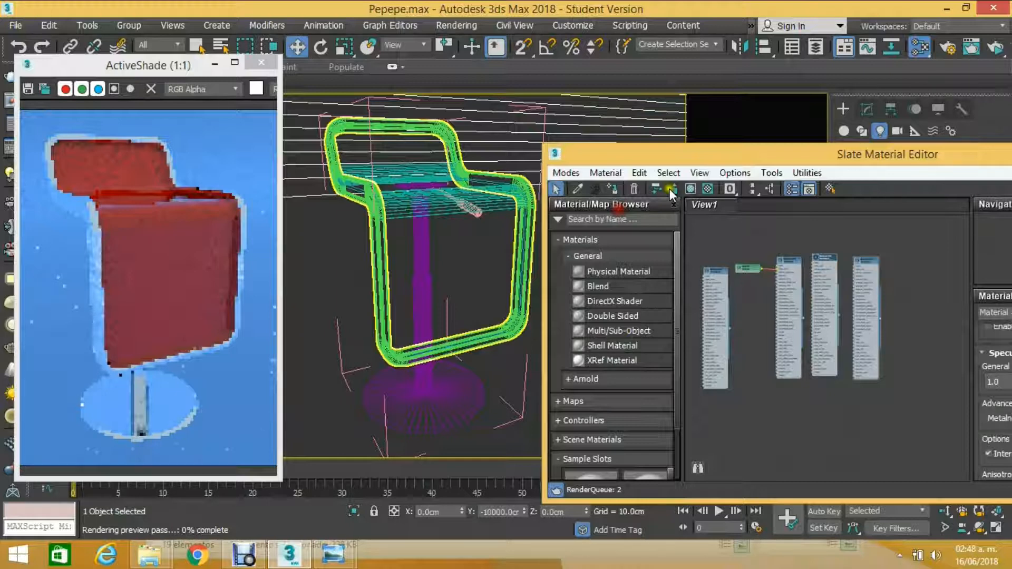
right_click(677, 250)
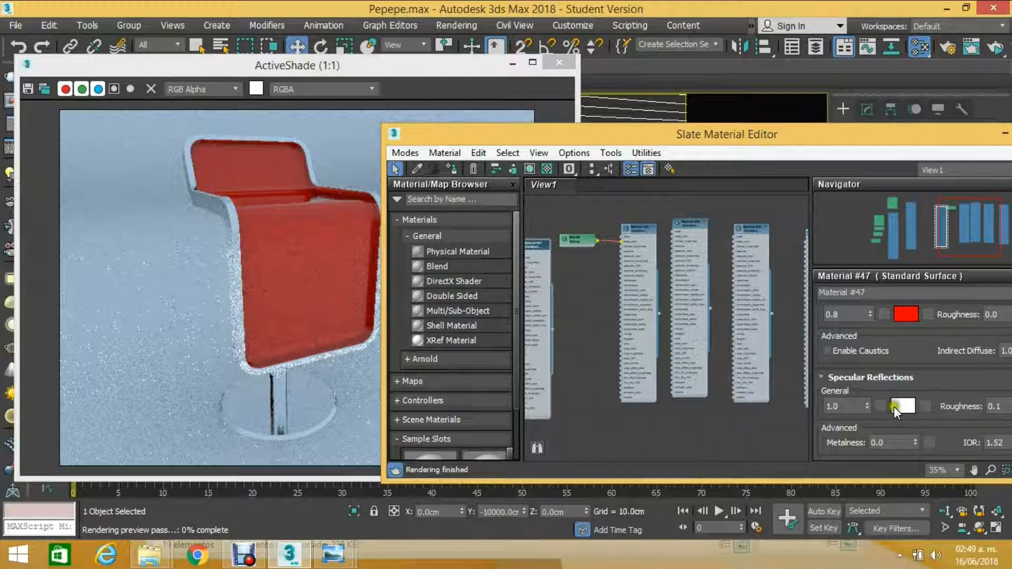
click(903, 406)
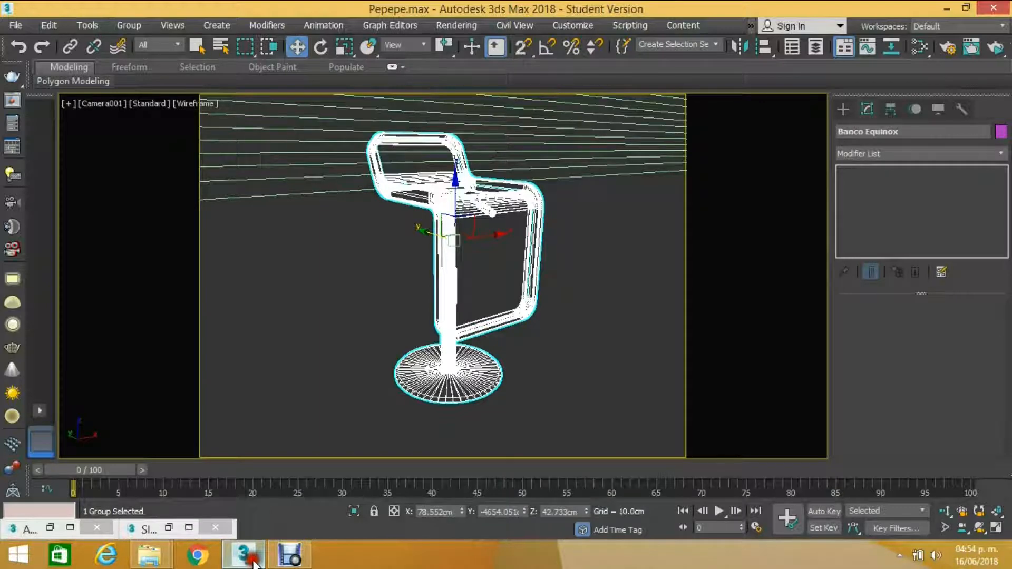
- Bring up the ActiveShade render of the green stool and review the common output settings in the Arnold Render Setup
click(255, 563)
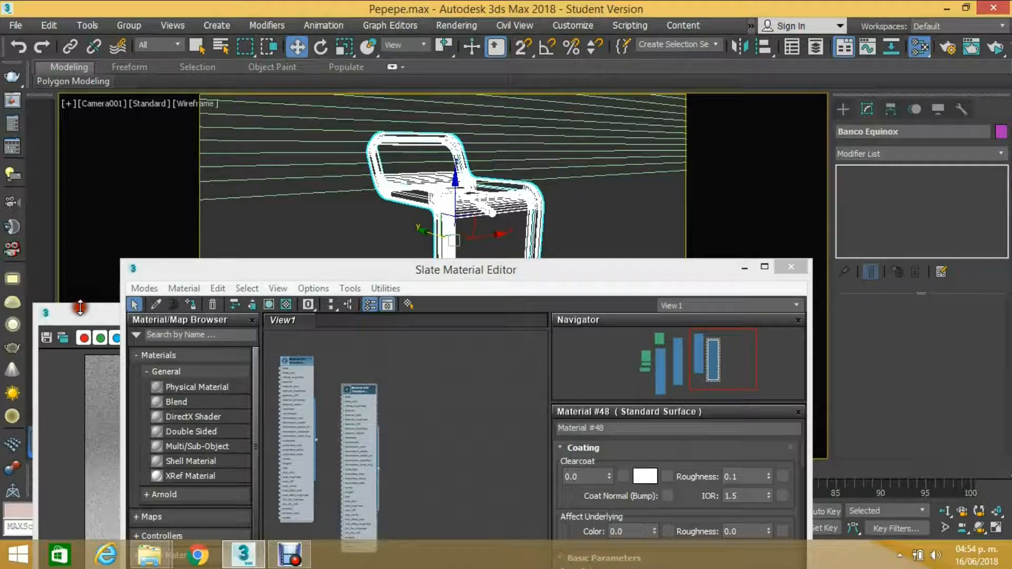
drag(80, 312, 64, 92)
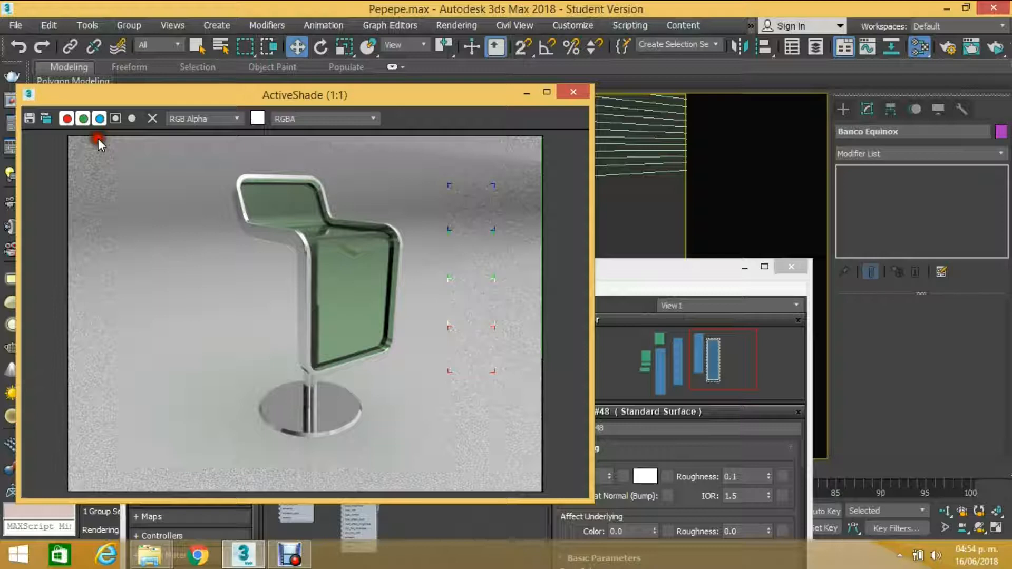
key(F10)
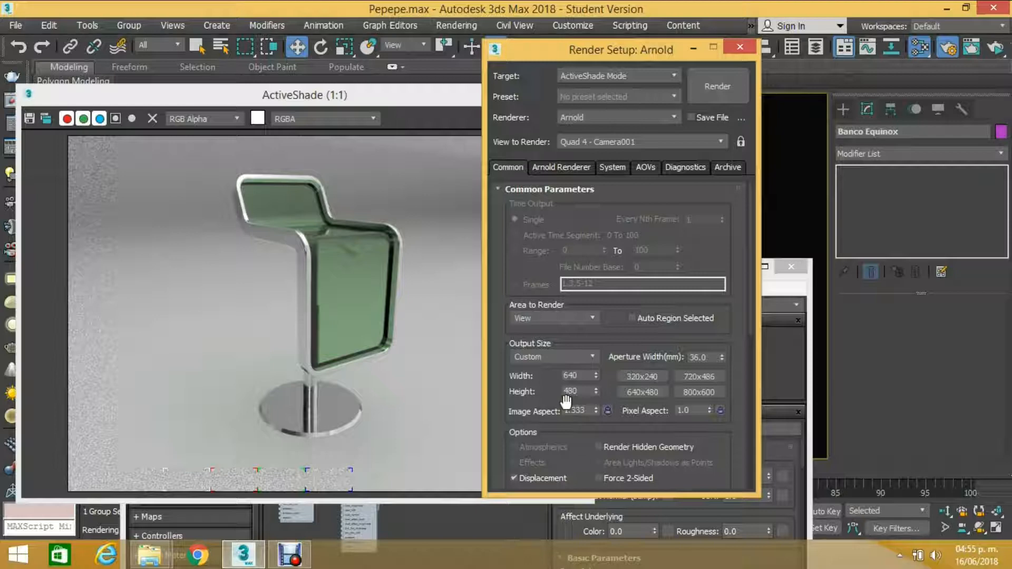
drag(566, 402, 567, 415)
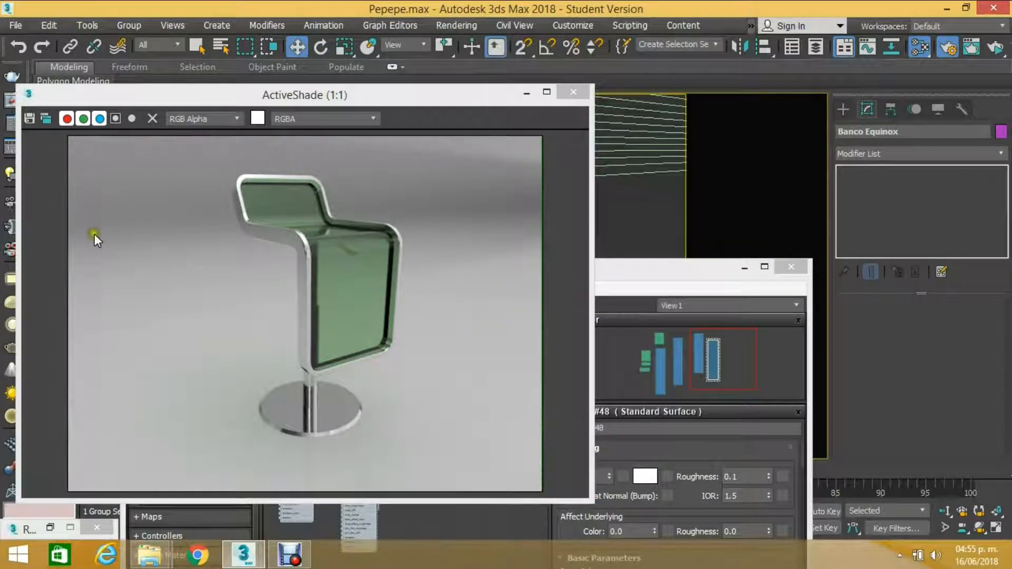
- Save the ActiveShade render as the JPEG file Probe 9 in the Equinoxe folder at quality 100
click(26, 118)
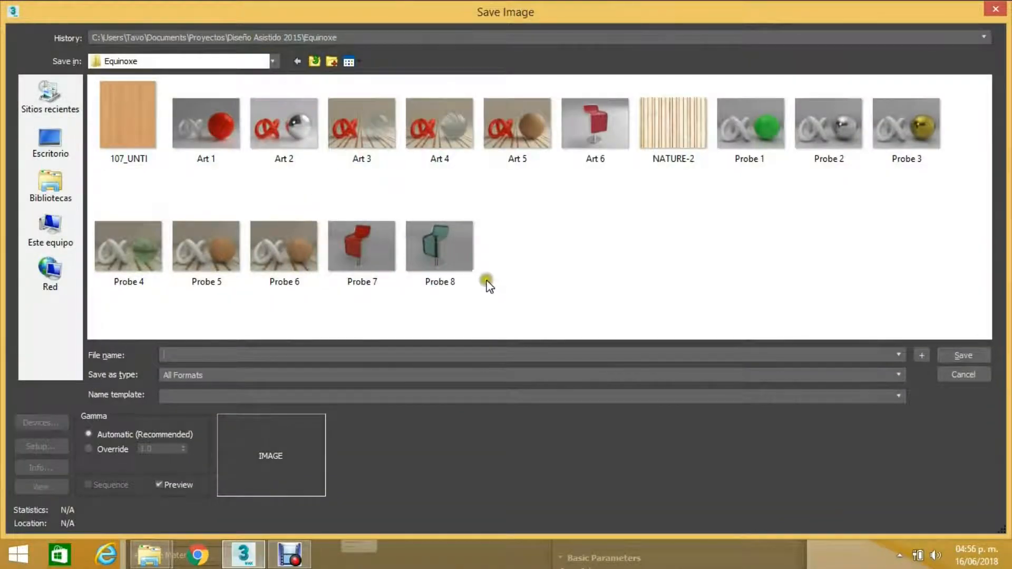
click(434, 264)
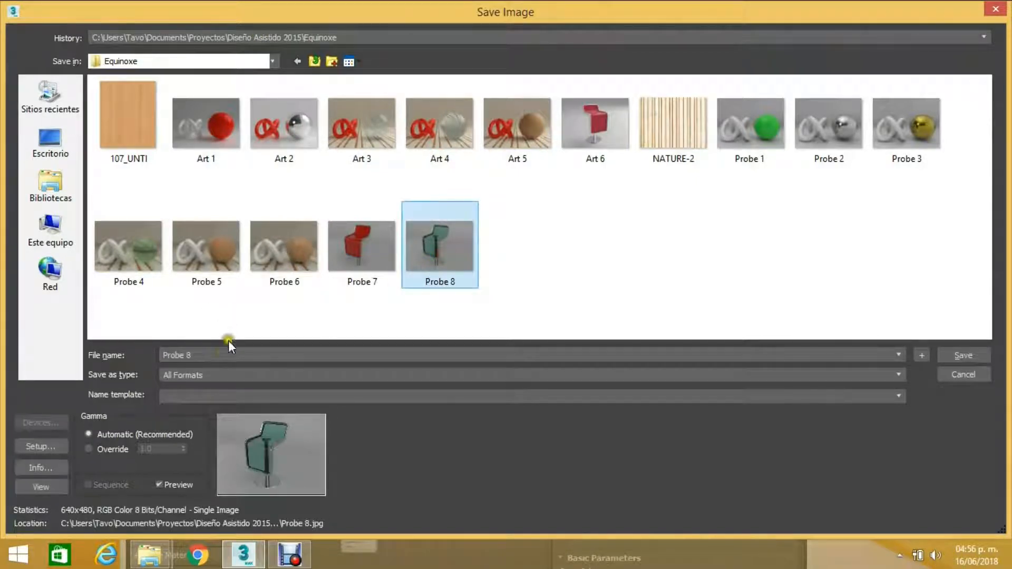
double_click(223, 353)
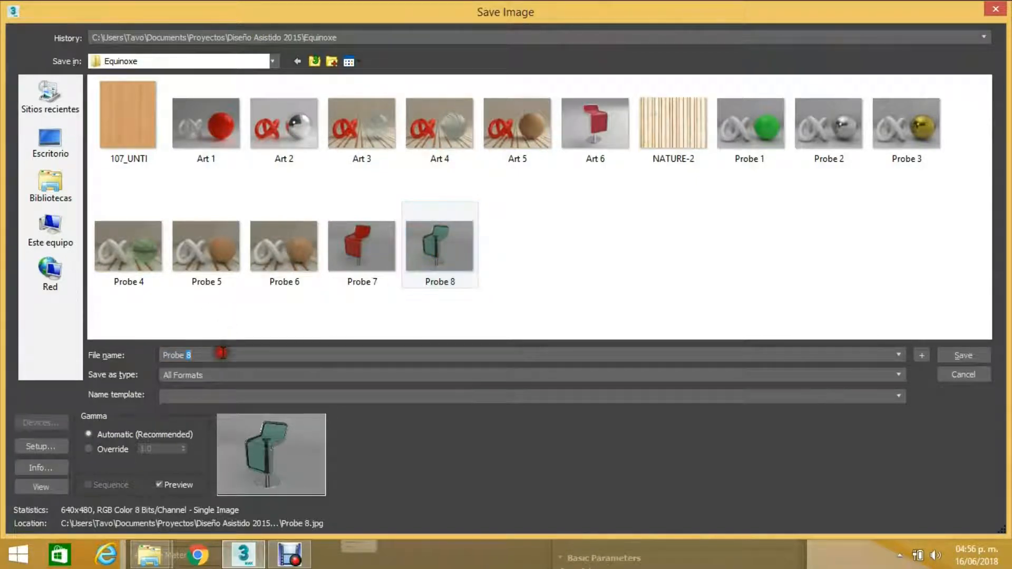
text(9)
click(896, 375)
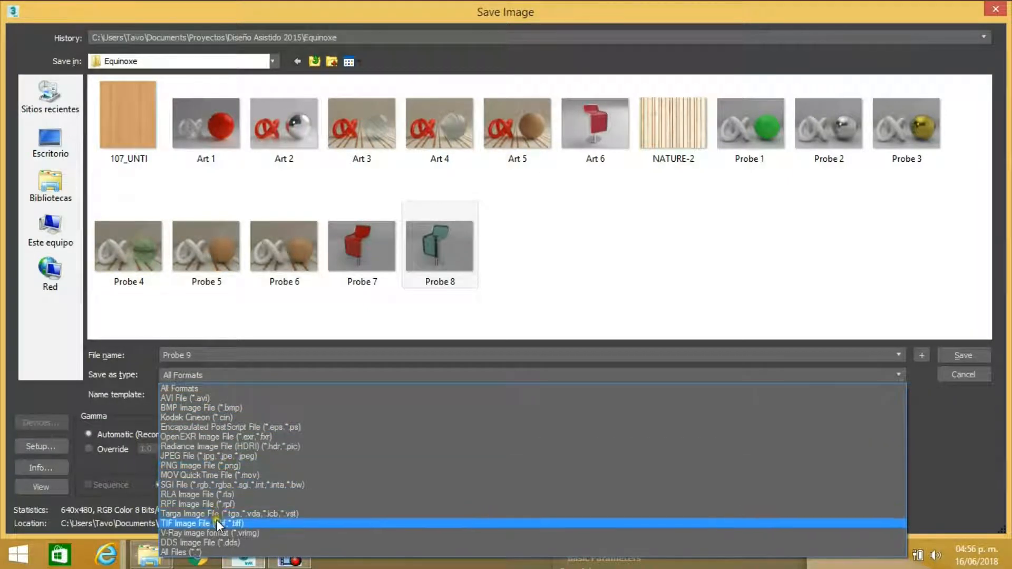
click(238, 457)
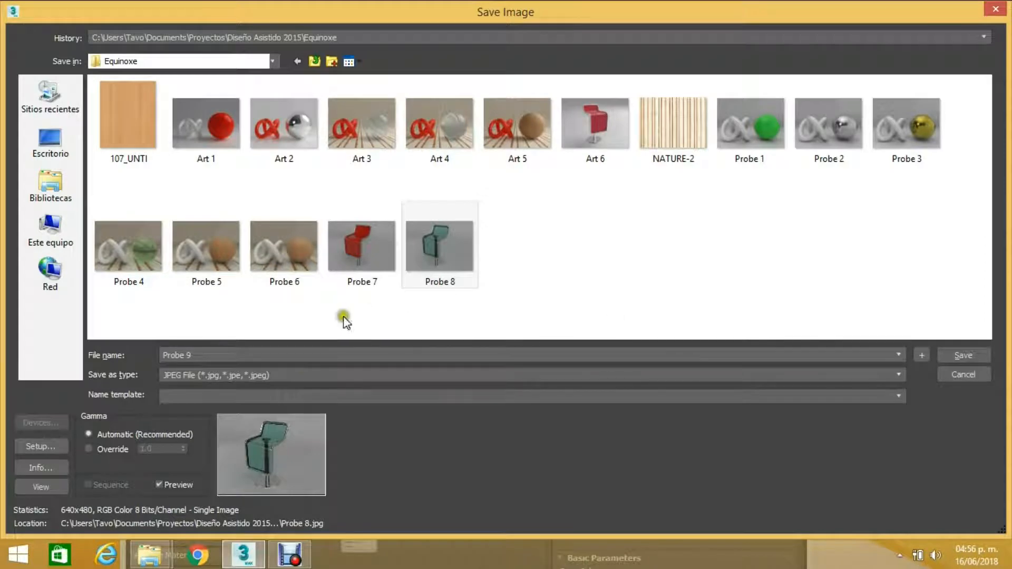
click(961, 359)
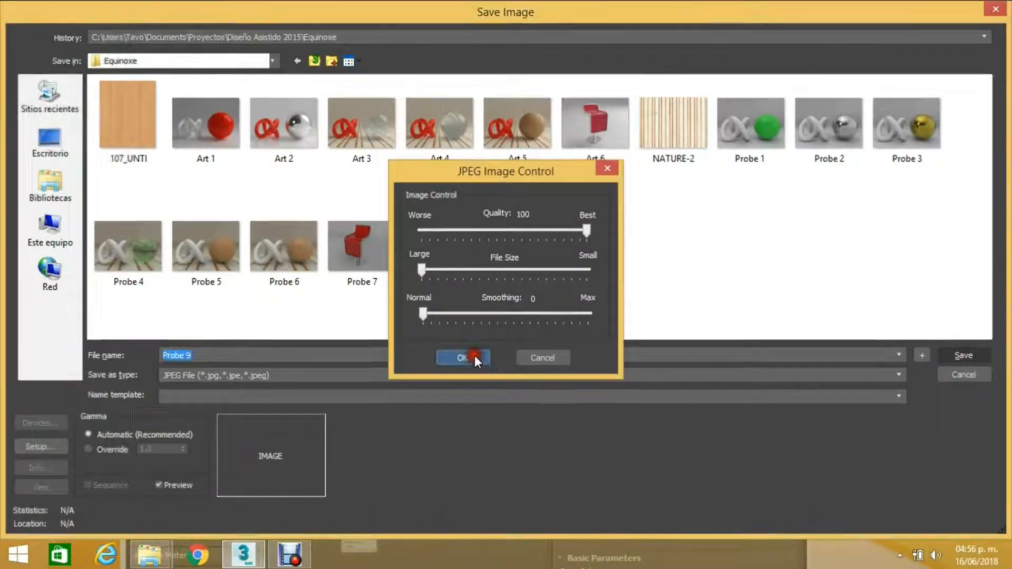
click(474, 357)
- Switch to the Equinoxe folder in File Explorer, open Probe 8 in the photo viewer and compare it with Probe 9
mouse_move(142, 563)
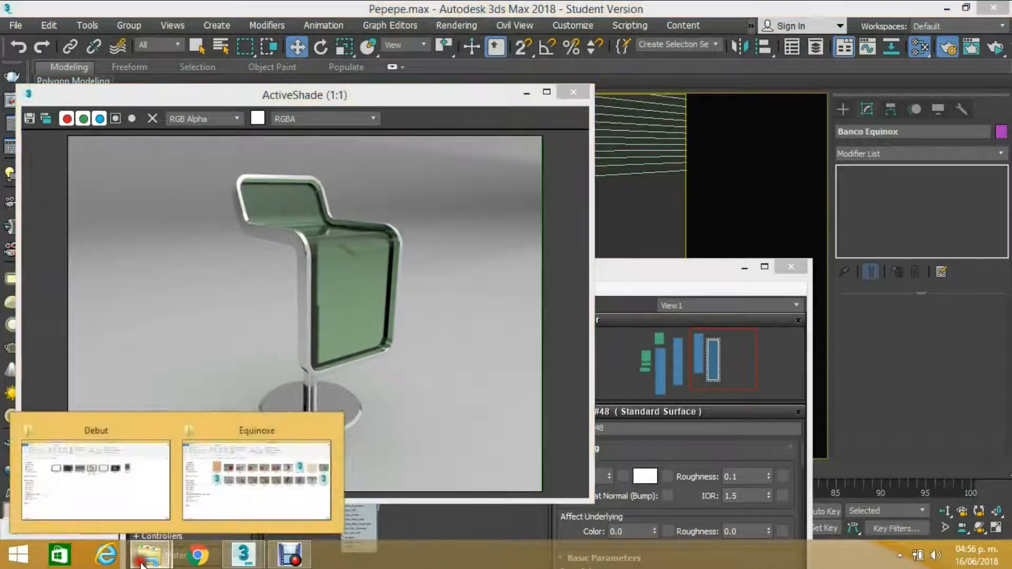
click(214, 499)
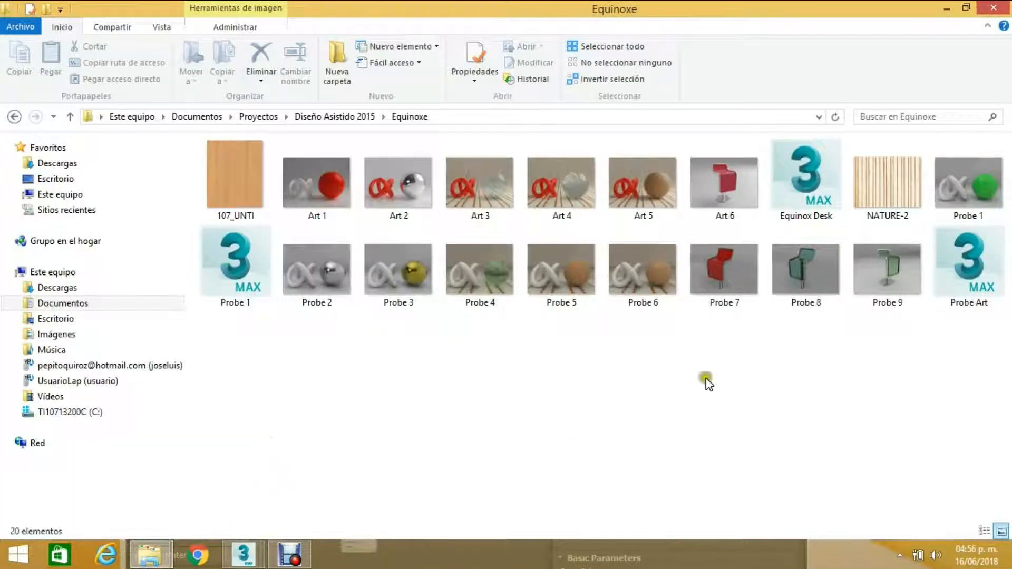
click(825, 291)
double_click(827, 291)
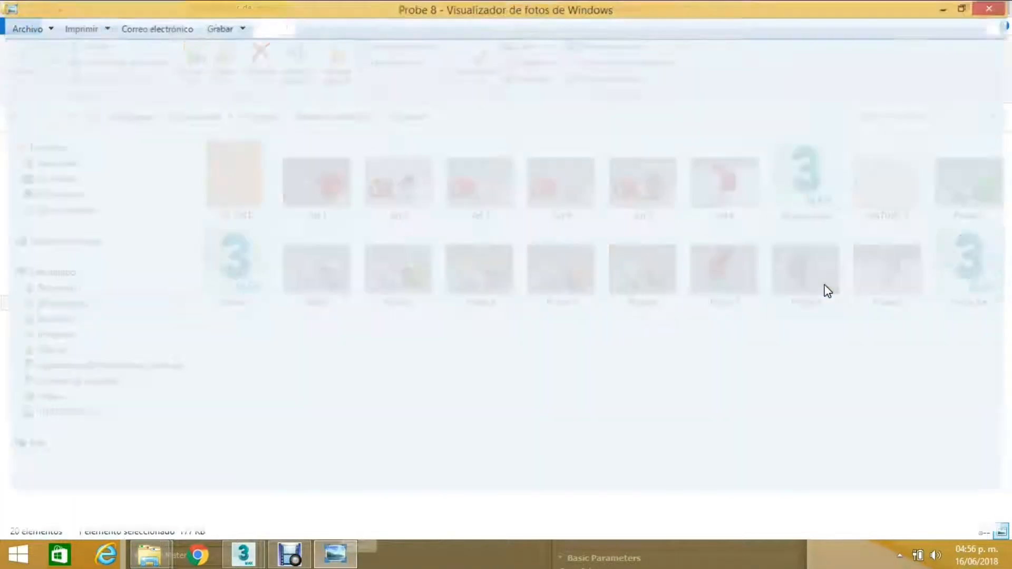
key(Right)
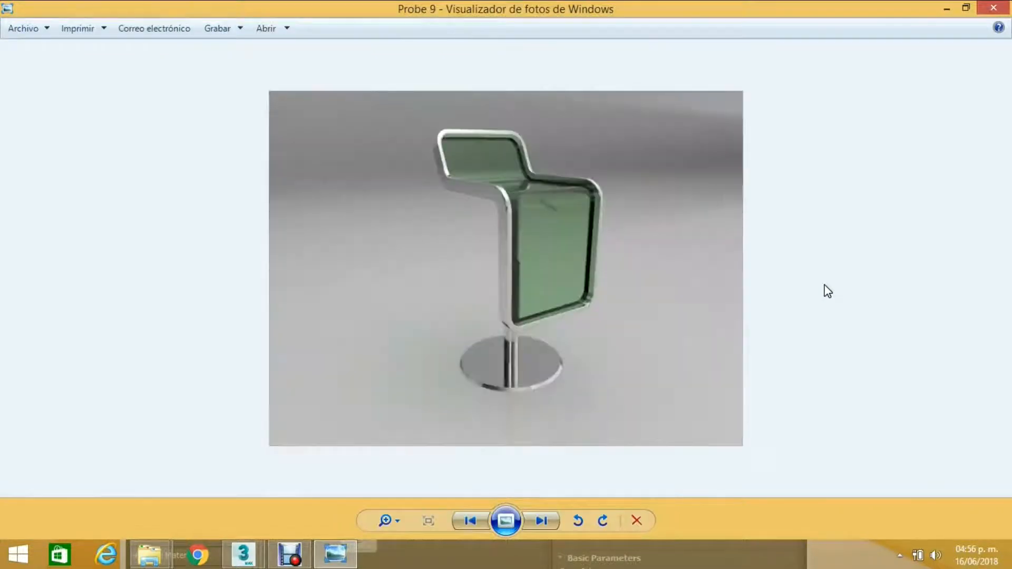
key(Left)
key(Right)
key(Left)
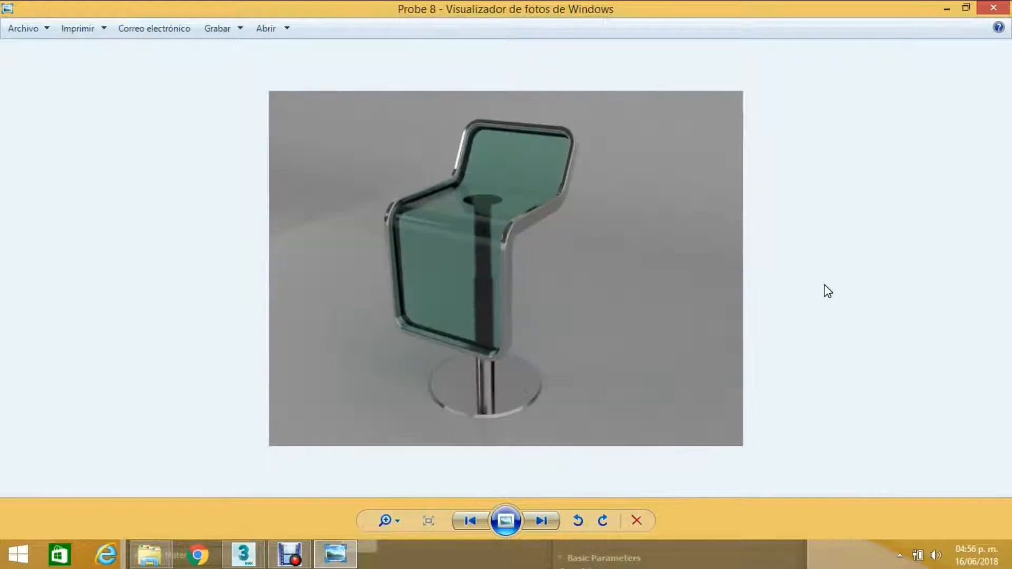
key(Right)
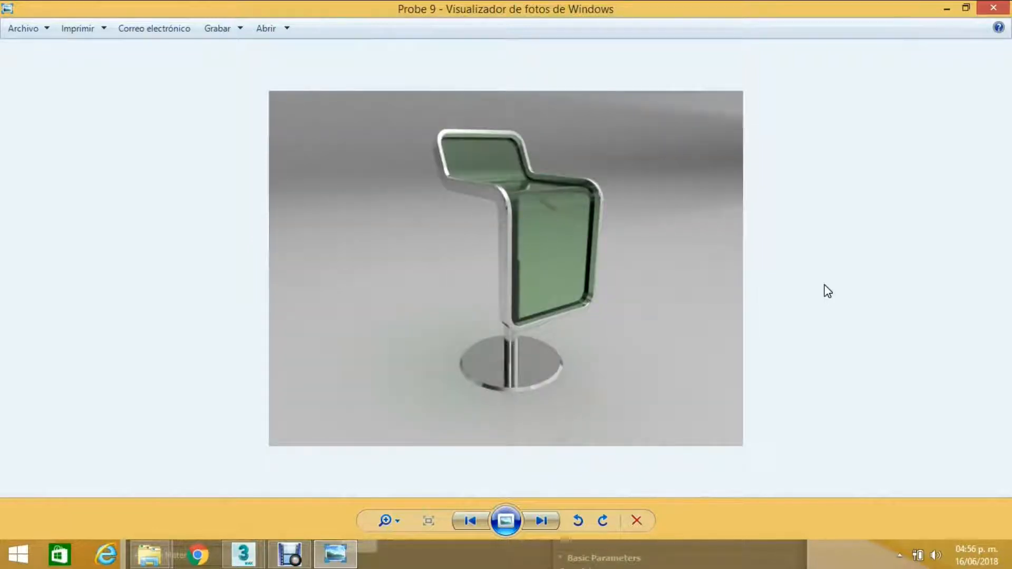
- Switch back to 3ds Max and close the ActiveShade render and the Slate Material Editor
mouse_move(305, 555)
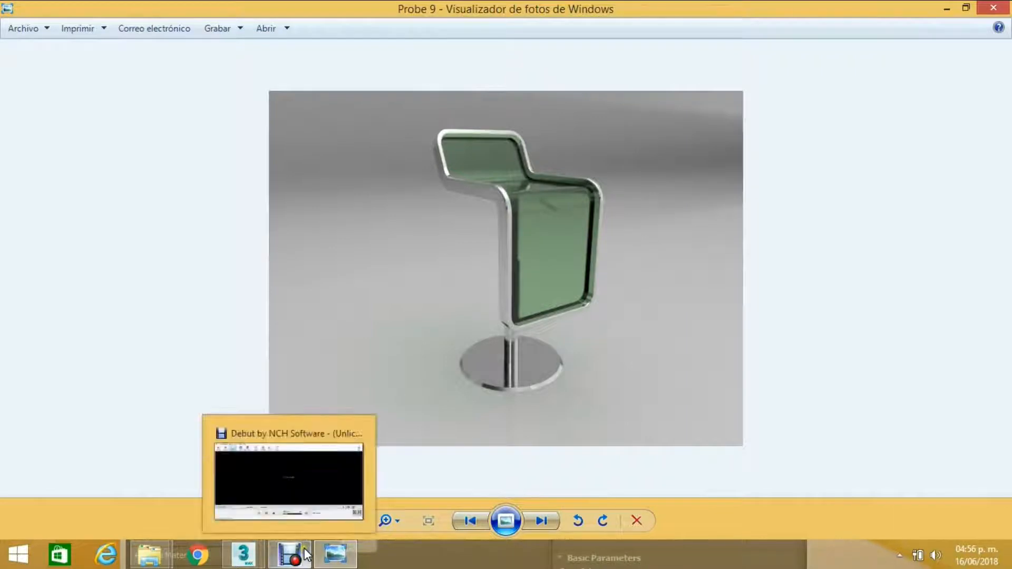
click(260, 557)
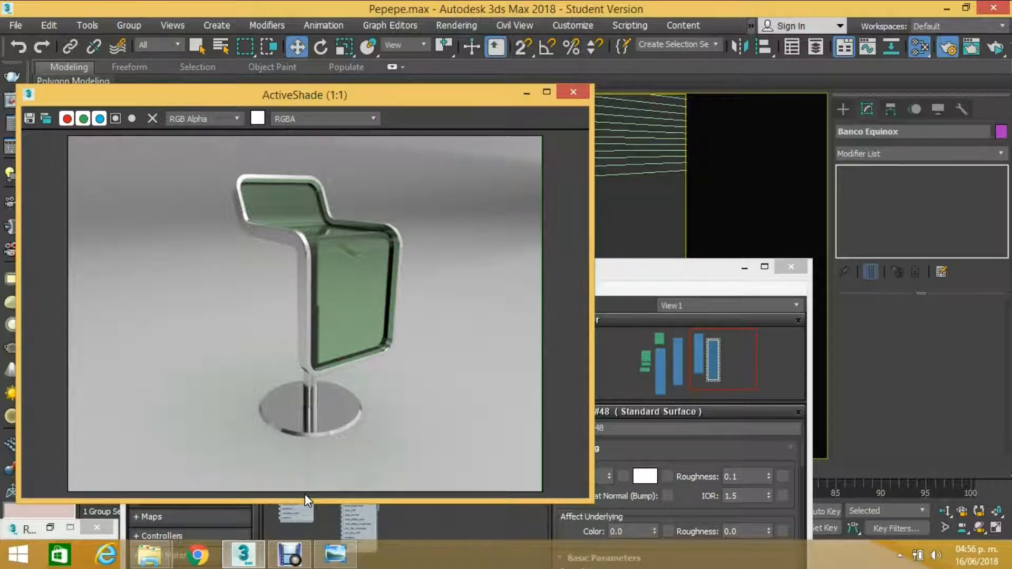
click(574, 93)
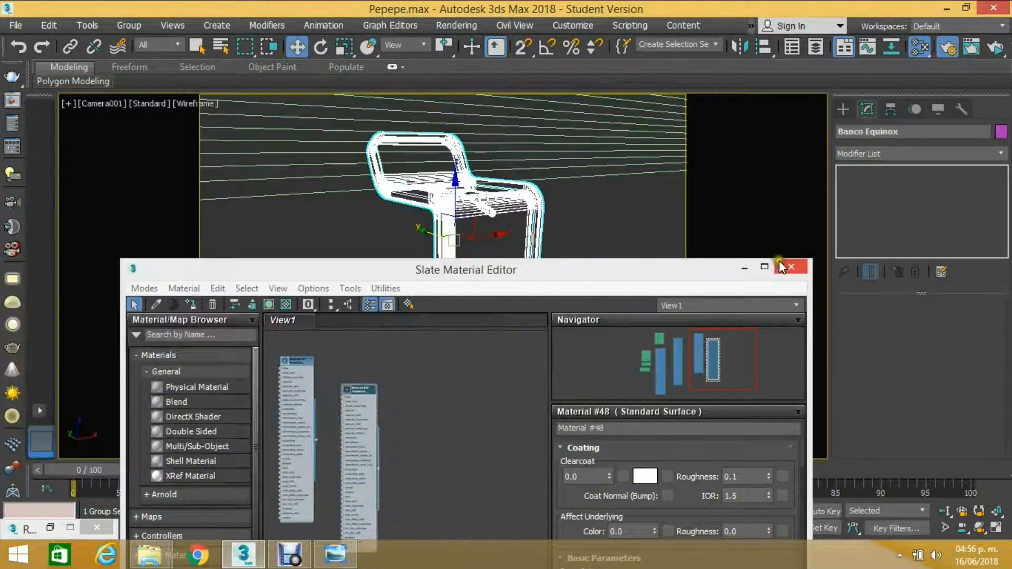
click(787, 265)
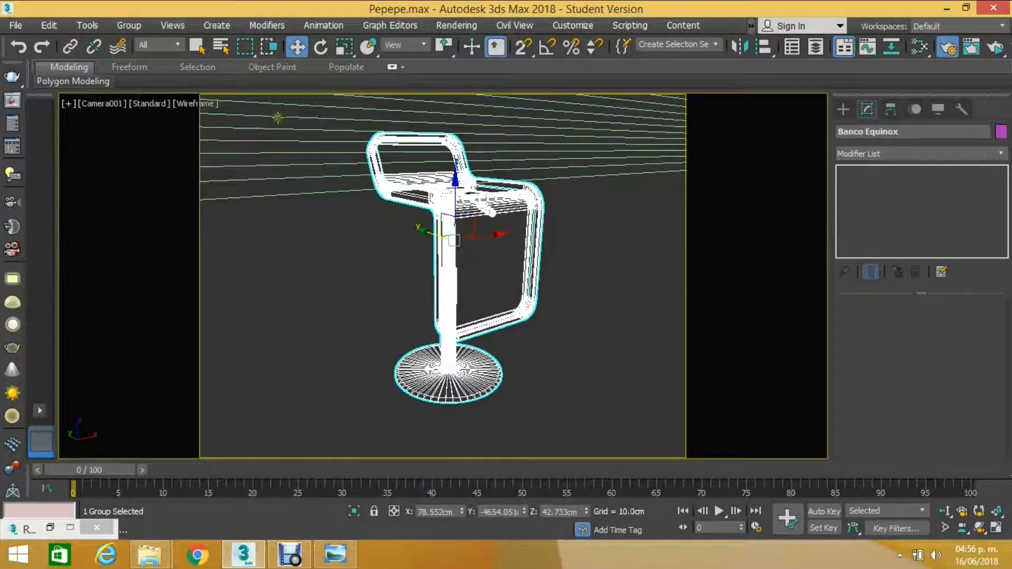
- Open the Banco Equinox group and select the stool's seat, Plane001
click(132, 24)
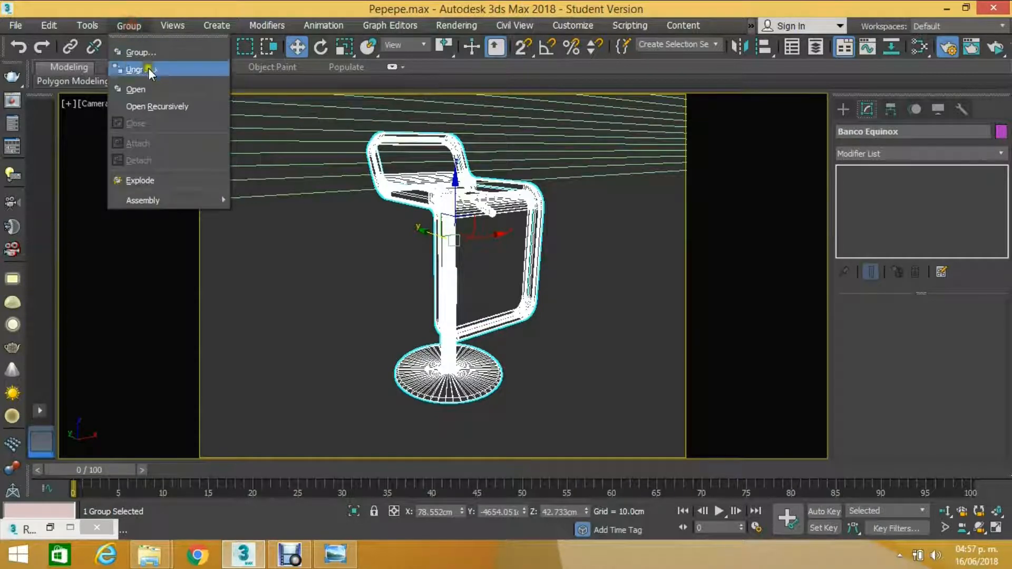
click(135, 90)
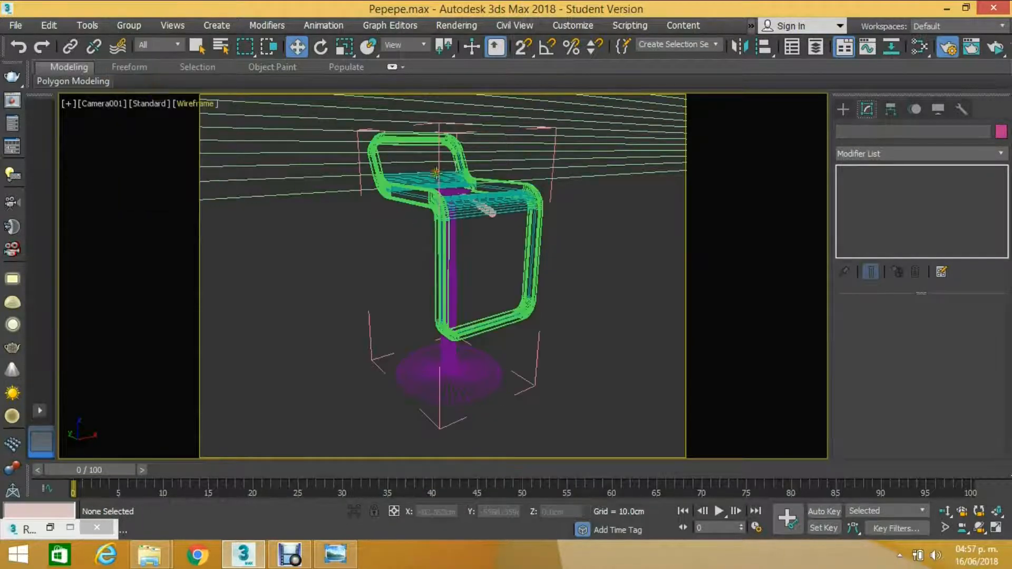
click(516, 199)
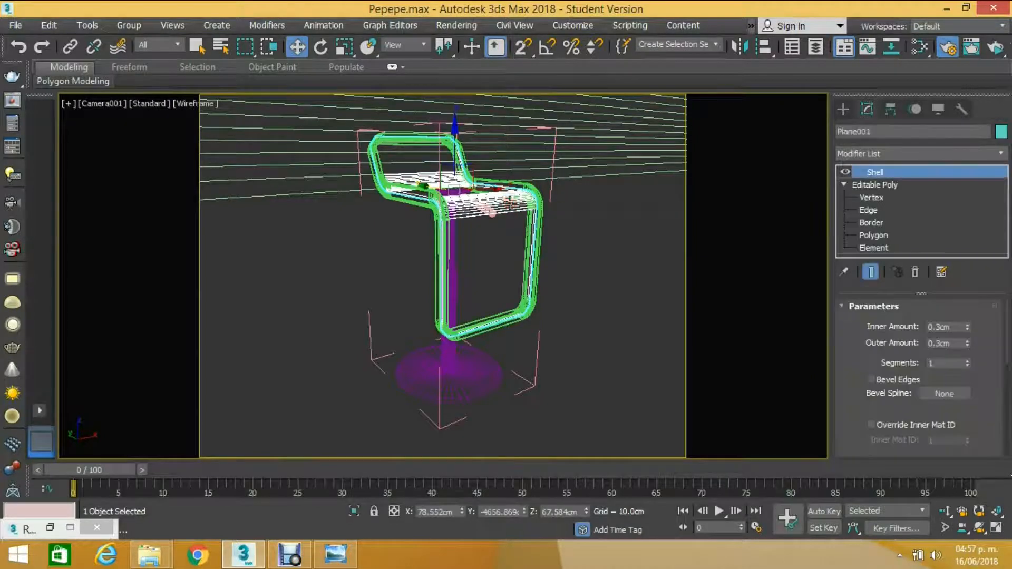
- Set the Arnold render output size to 1200 wide by 1200 high and close the render setup
click(951, 49)
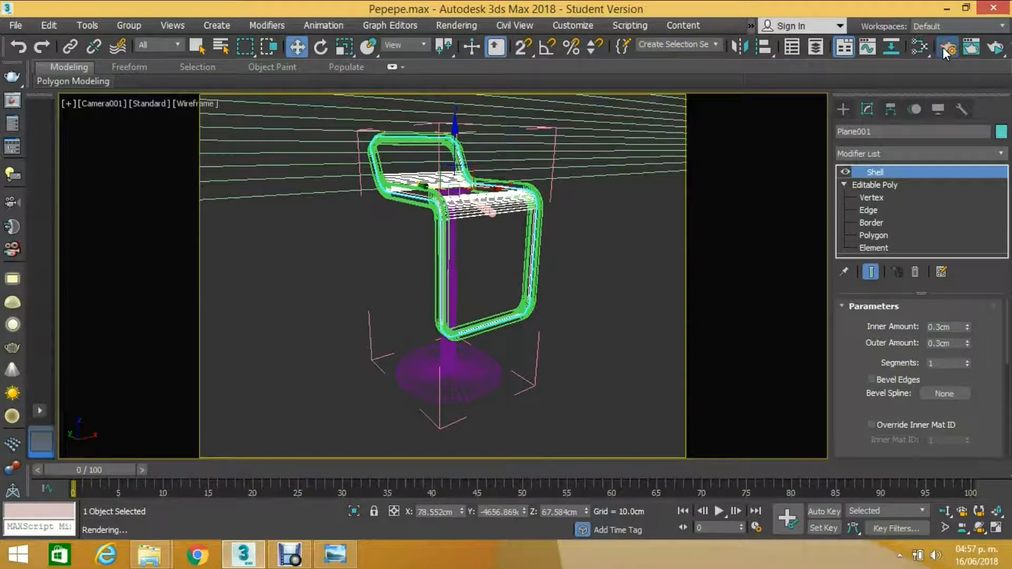
click(942, 46)
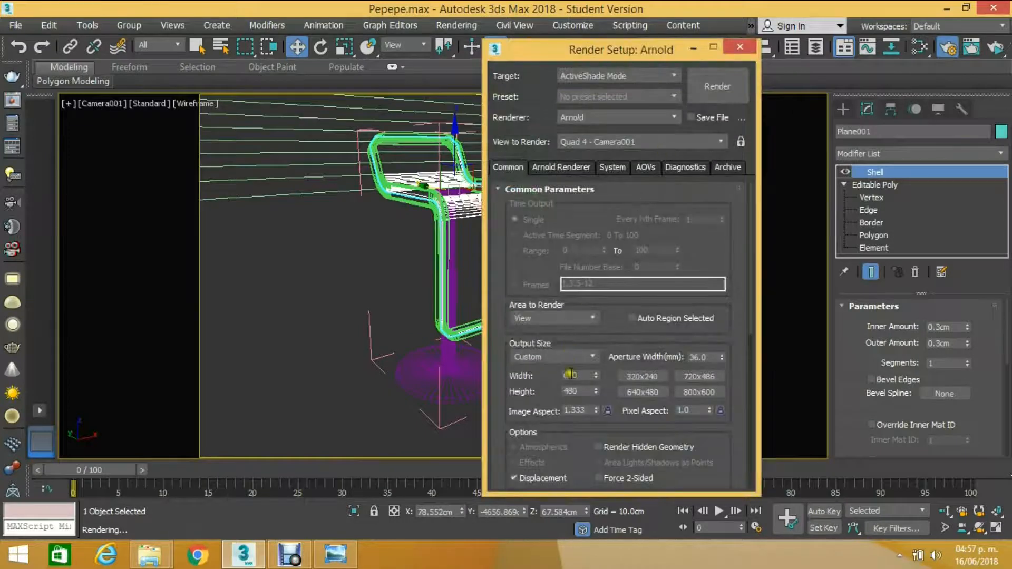
drag(579, 376, 557, 374)
text(1200)
key(Tab)
text(1200)
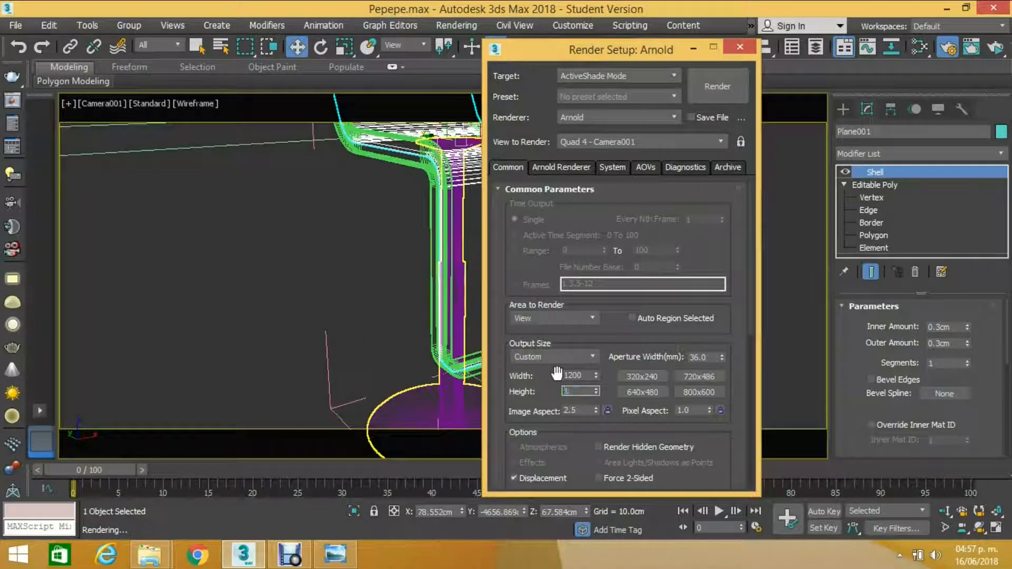
key(Return)
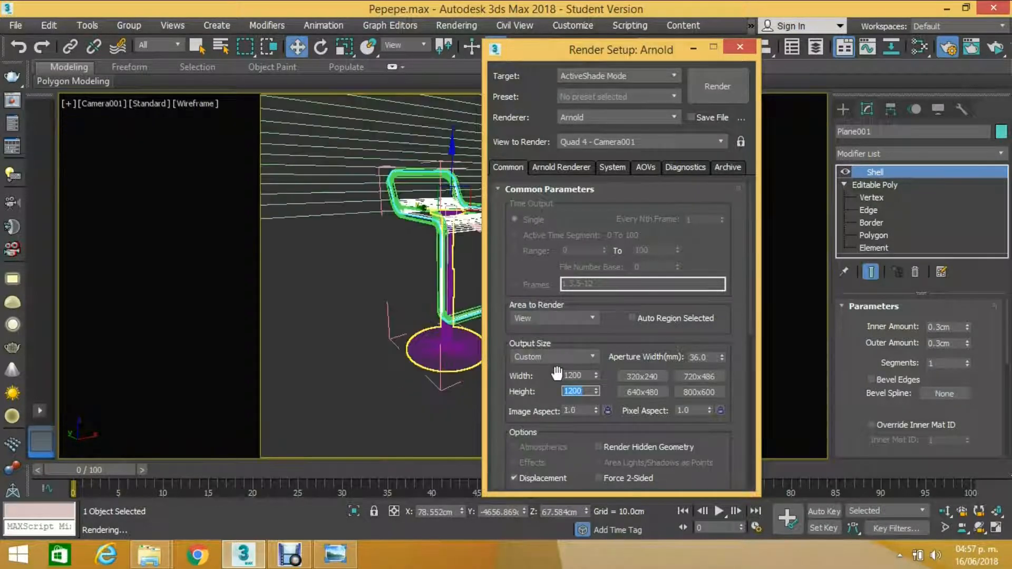
click(739, 47)
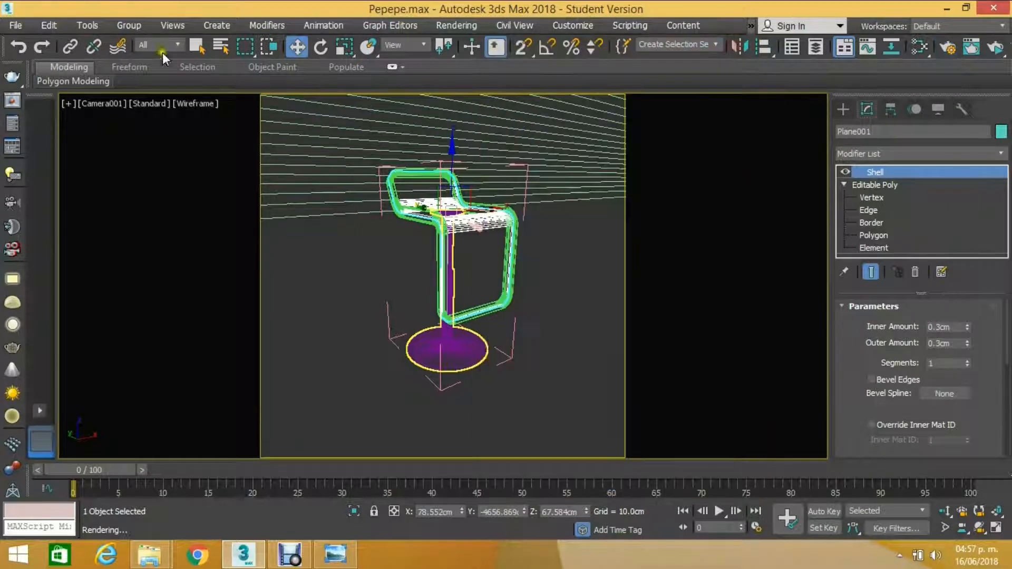
- Dolly Camera001 closer to the stool and orbit it slightly so the stool fills the square frame
click(118, 102)
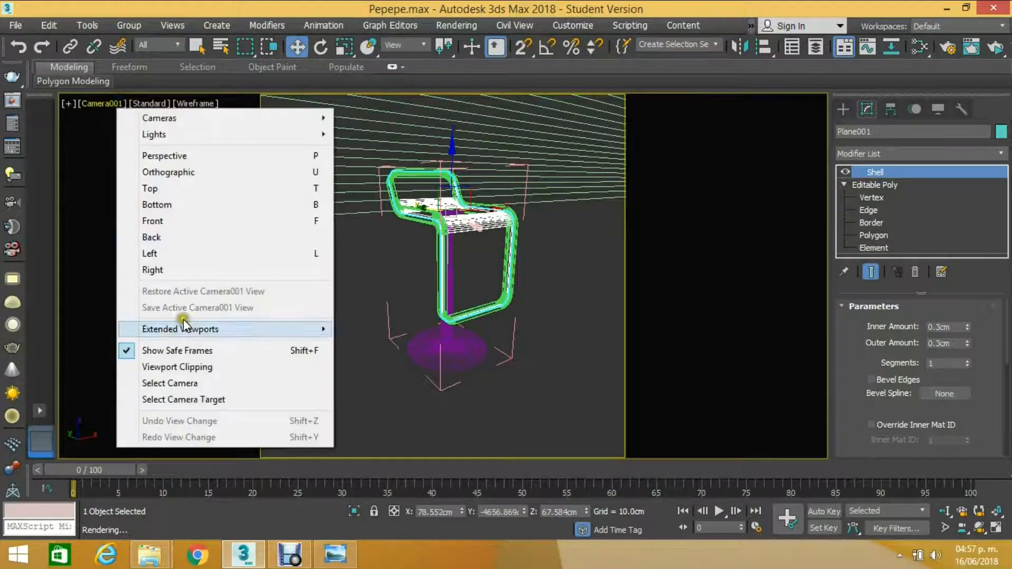
click(399, 4)
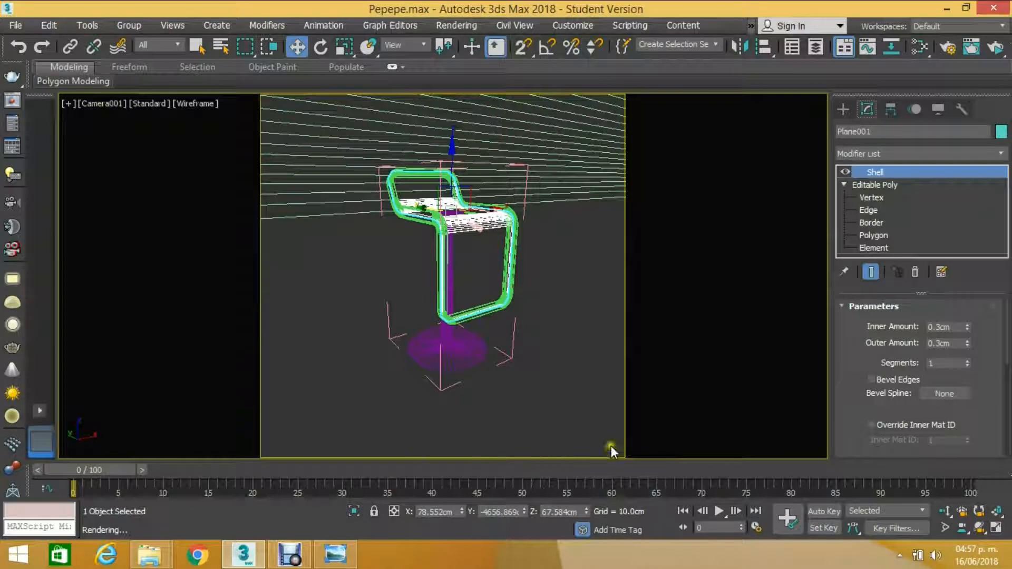
click(947, 511)
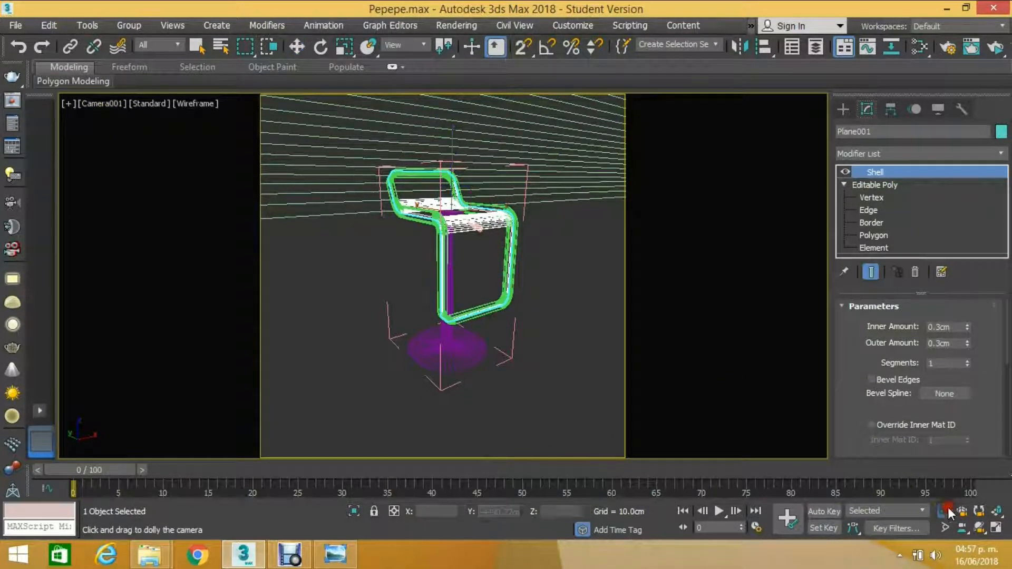
drag(447, 235, 448, 232)
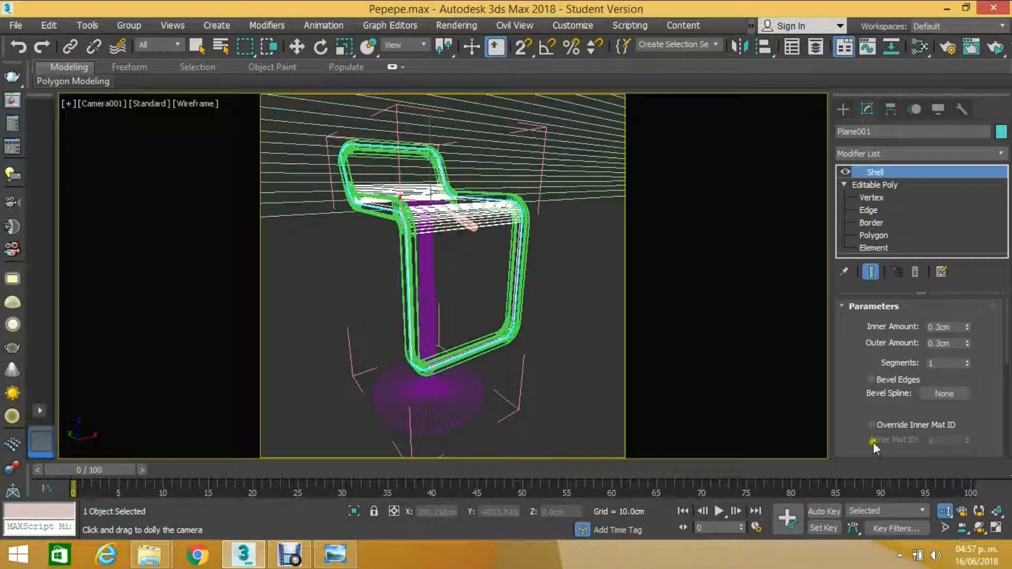
click(979, 527)
mouse_move(474, 232)
mouse_down()
mouse_move(498, 227)
mouse_move(464, 229)
mouse_move(476, 227)
mouse_move(467, 219)
mouse_up()
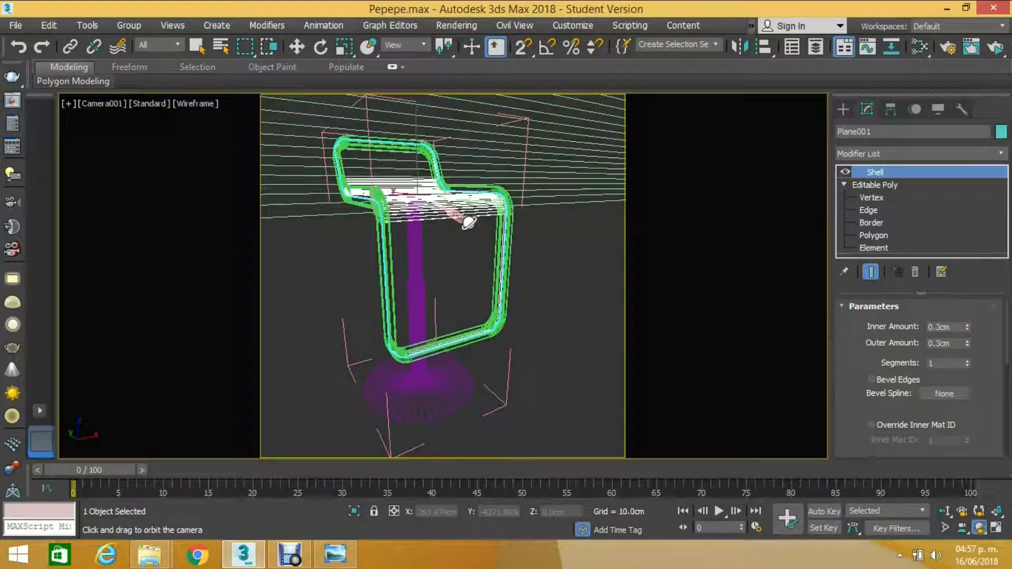
drag(469, 219, 467, 216)
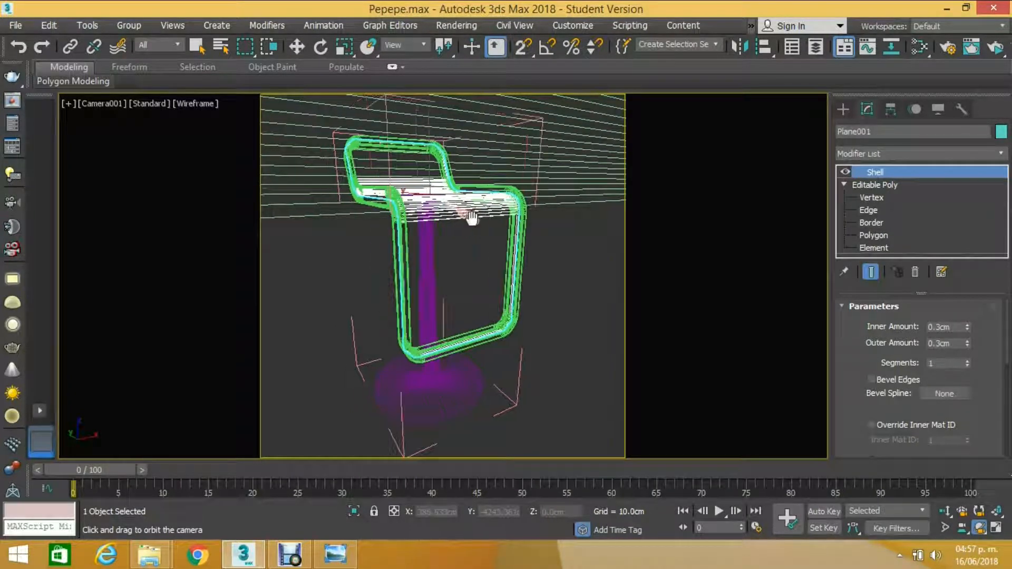
click(297, 46)
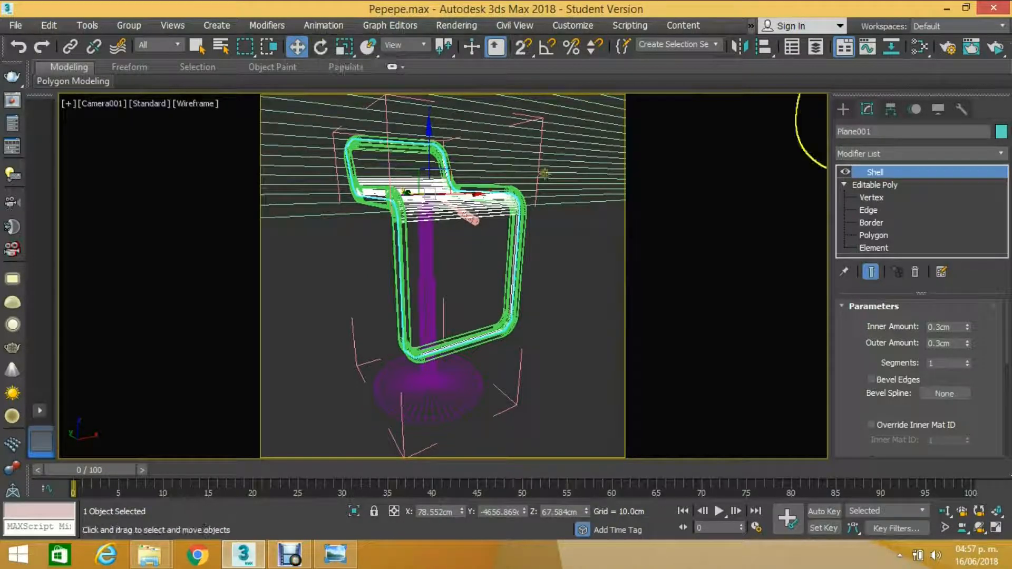
- Reopen the Slate Material Editor, move it clear of the stool and start a new ActiveShade render
click(918, 46)
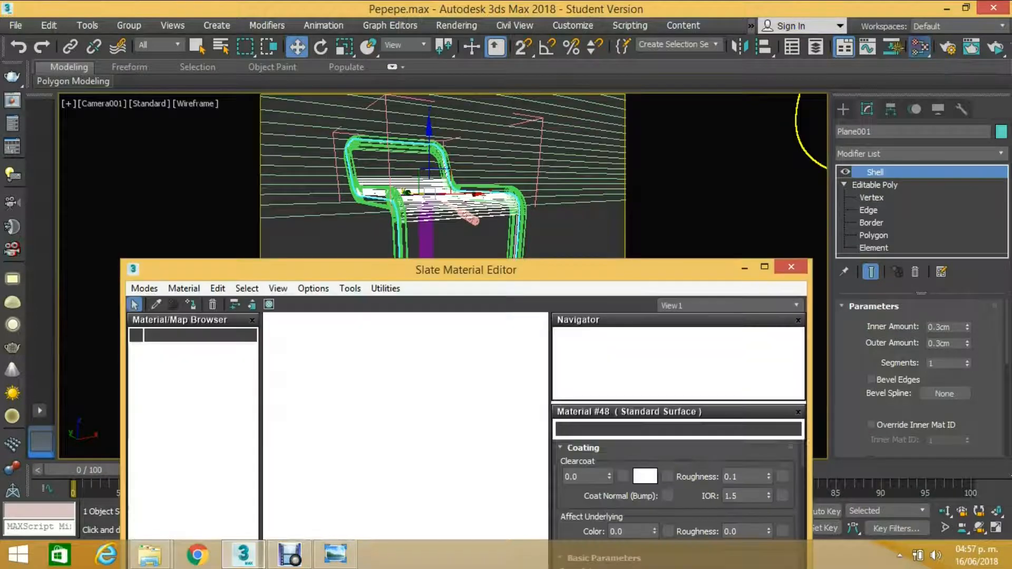
drag(526, 264, 780, 30)
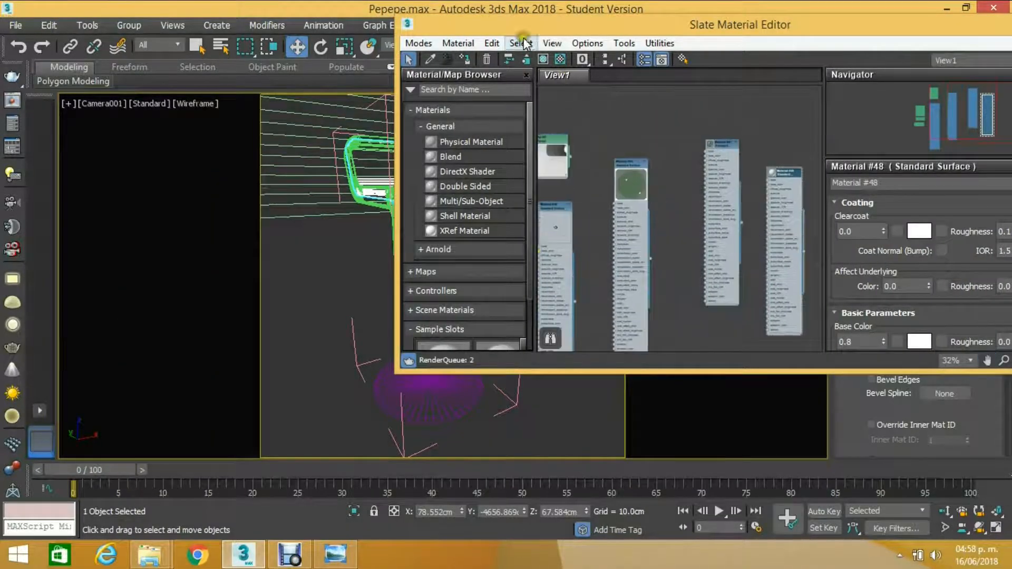
drag(484, 21, 555, 196)
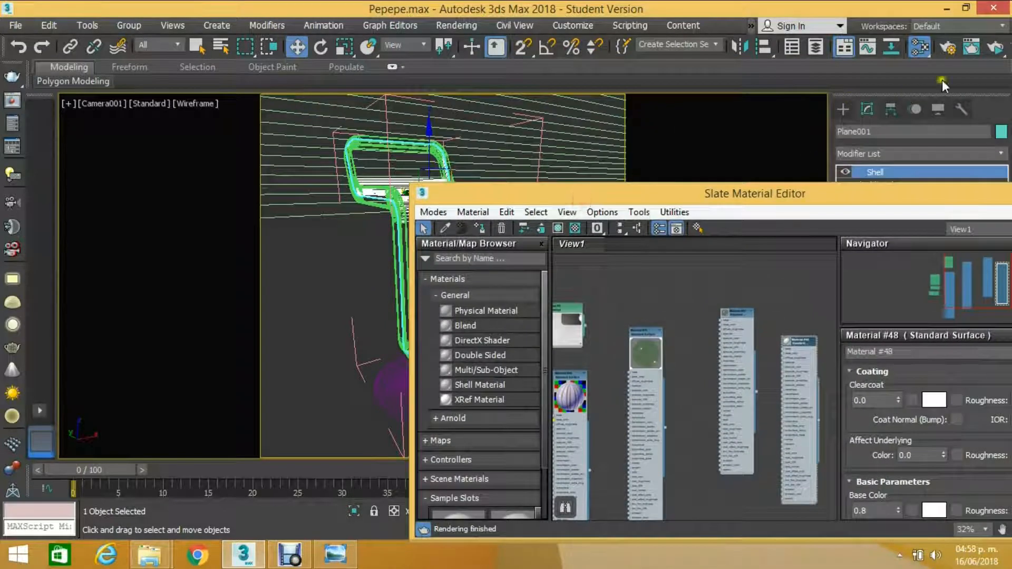
click(995, 49)
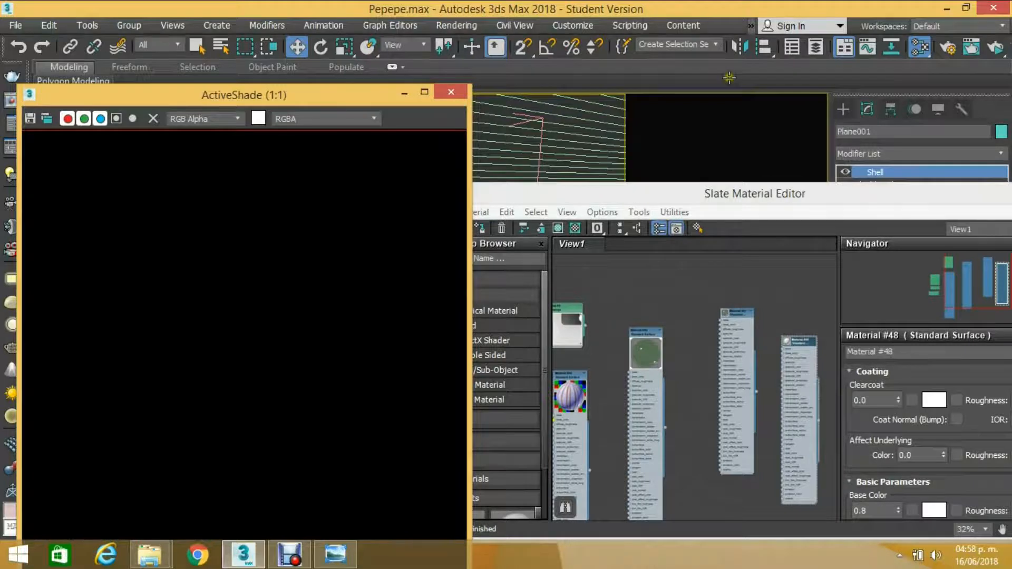
click(381, 297)
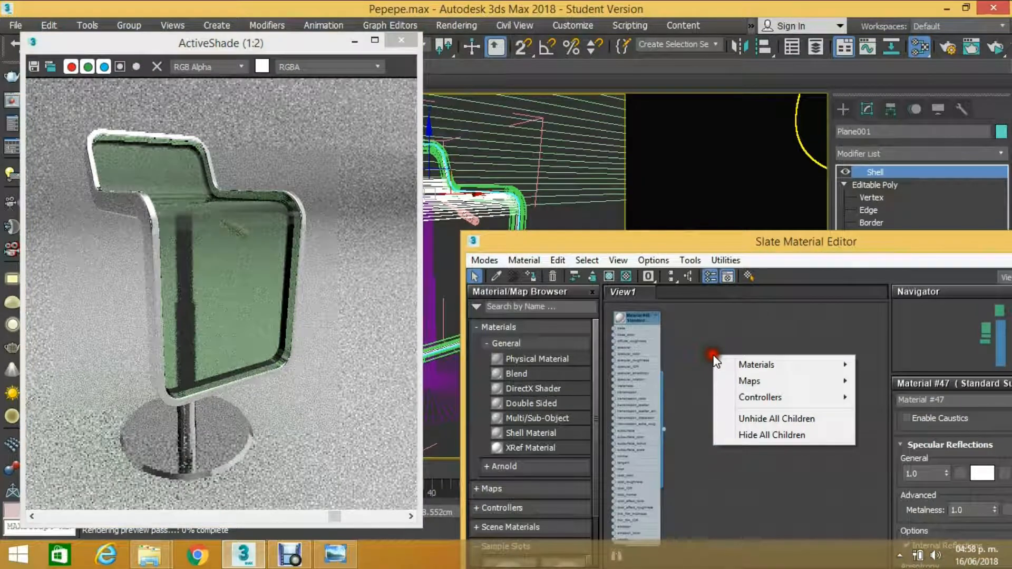
- Browse the materials that can be added to the node view and open the environment's background color
mouse_move(791, 364)
mouse_move(890, 381)
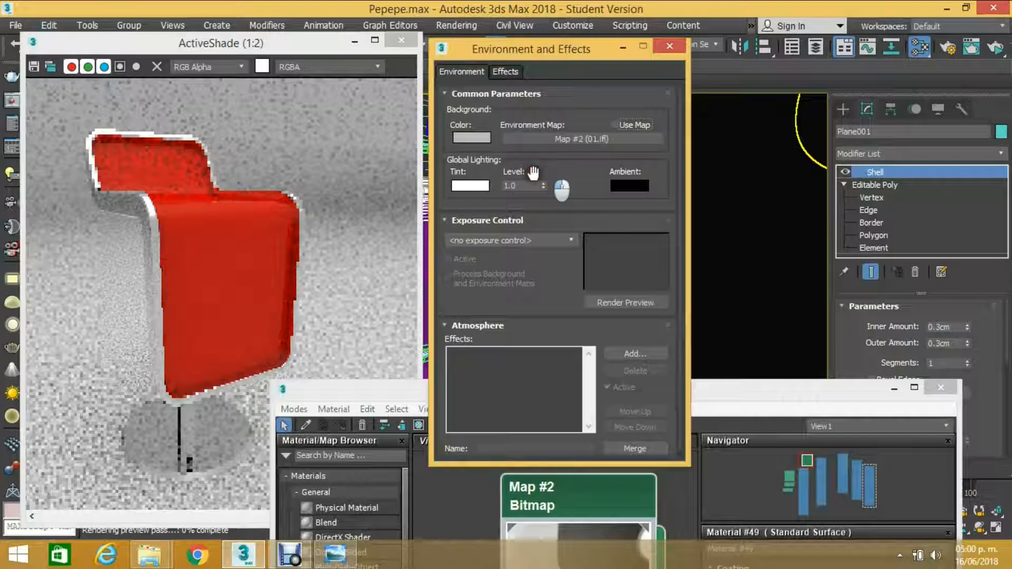
click(472, 138)
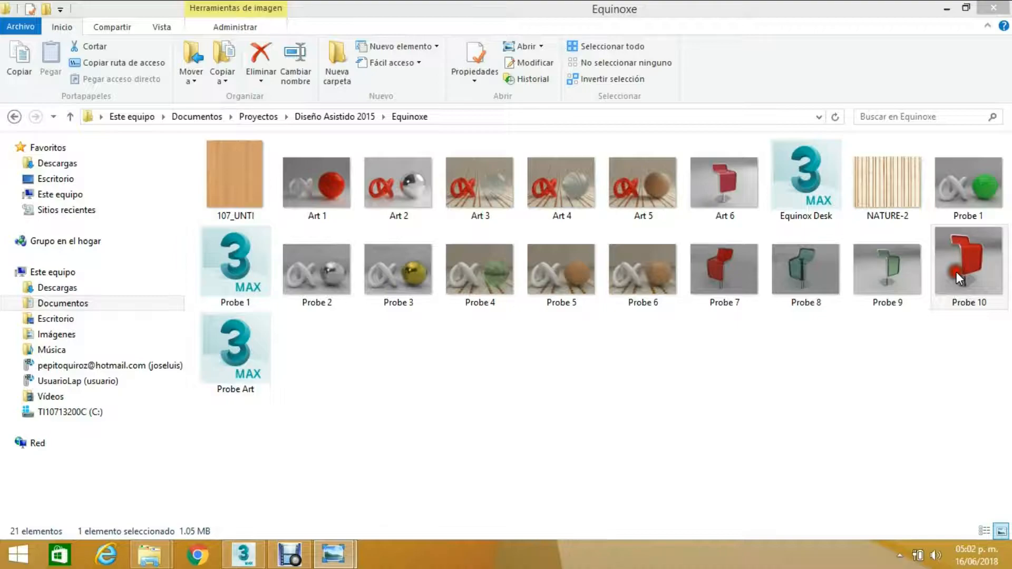
- View the Probe 10 render in the photo viewer, return to 3ds Max and browse the earlier renders from Probe 4 to Probe 6
double_click(957, 271)
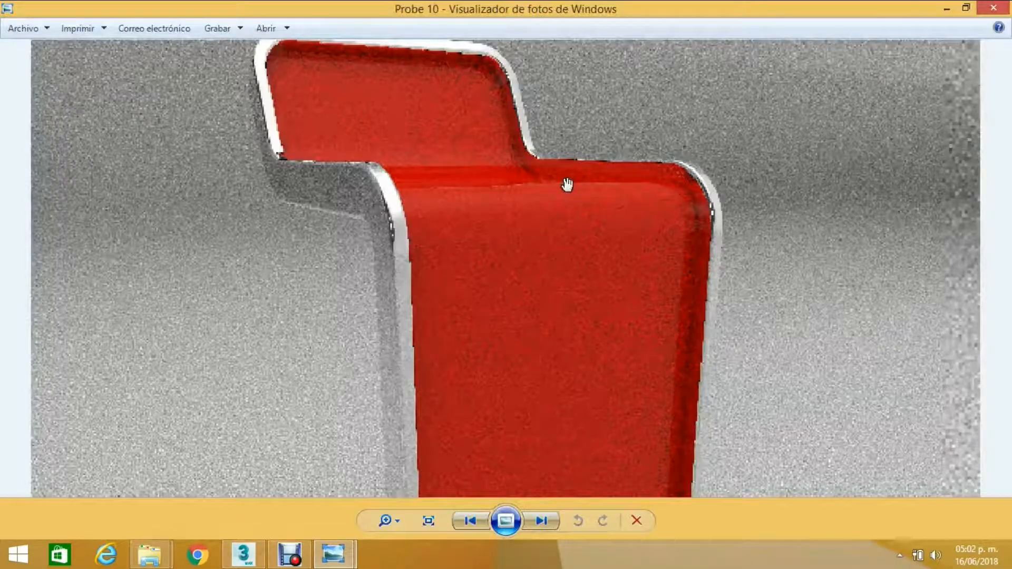
click(254, 556)
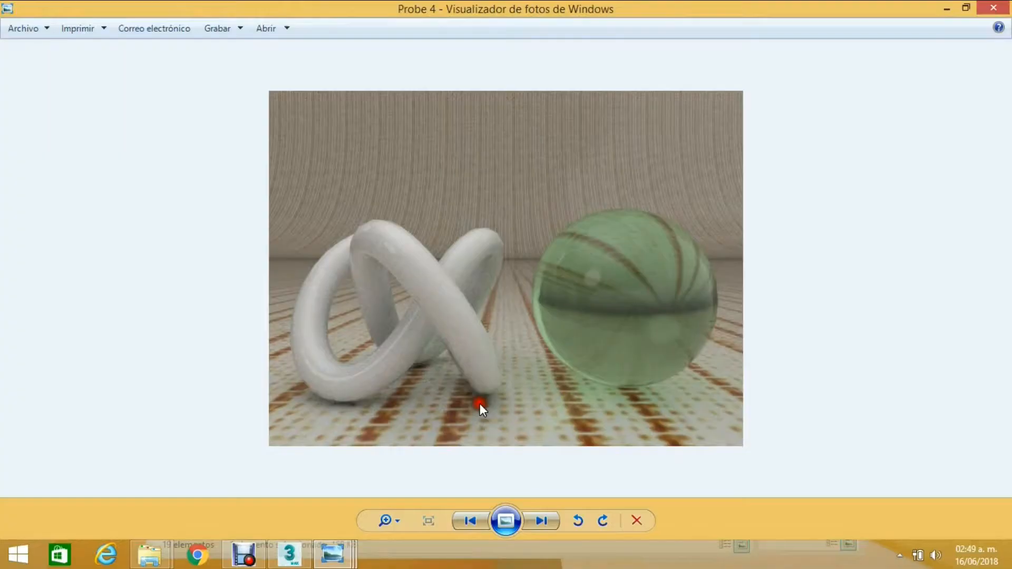
scroll(480, 404, down, 1)
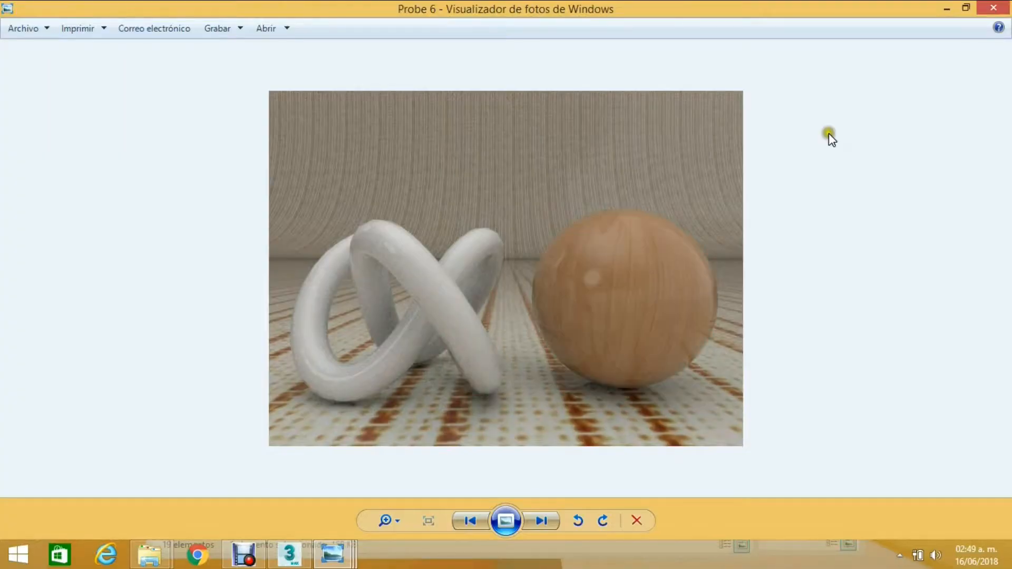